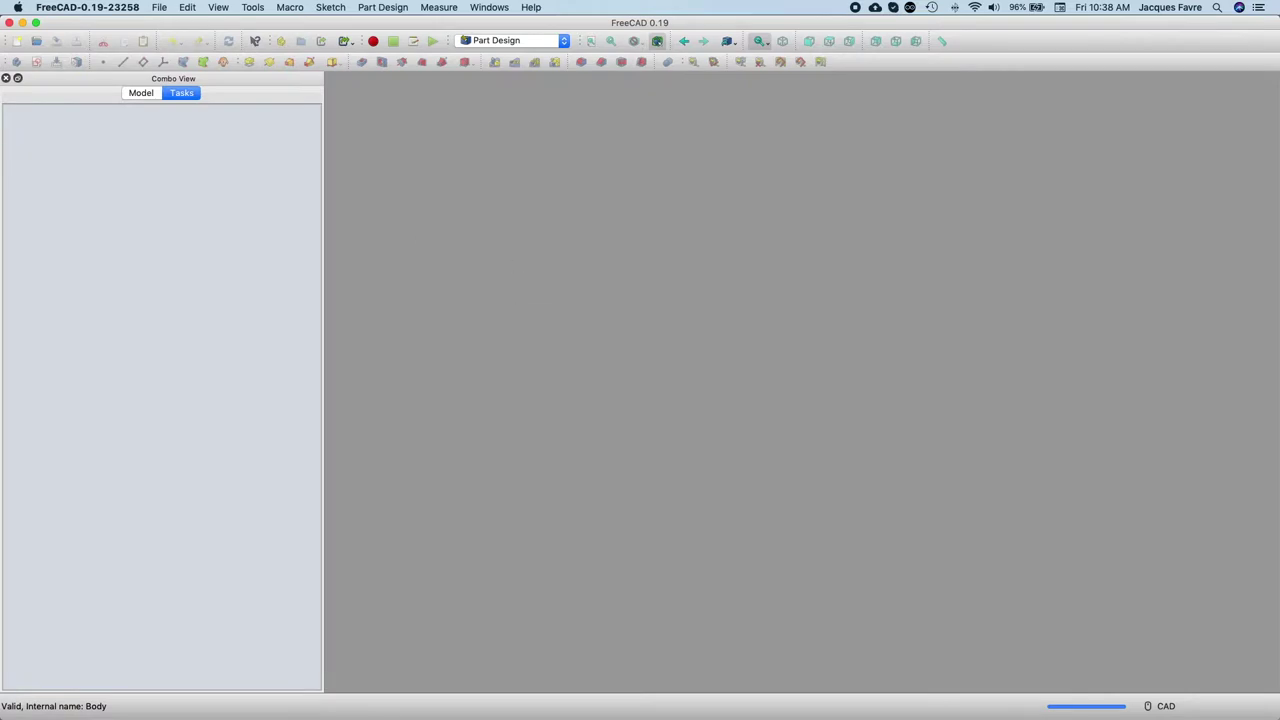
# - Create a new document with a body and a sketch on the XY_Plane
pyautogui.click(17, 43)
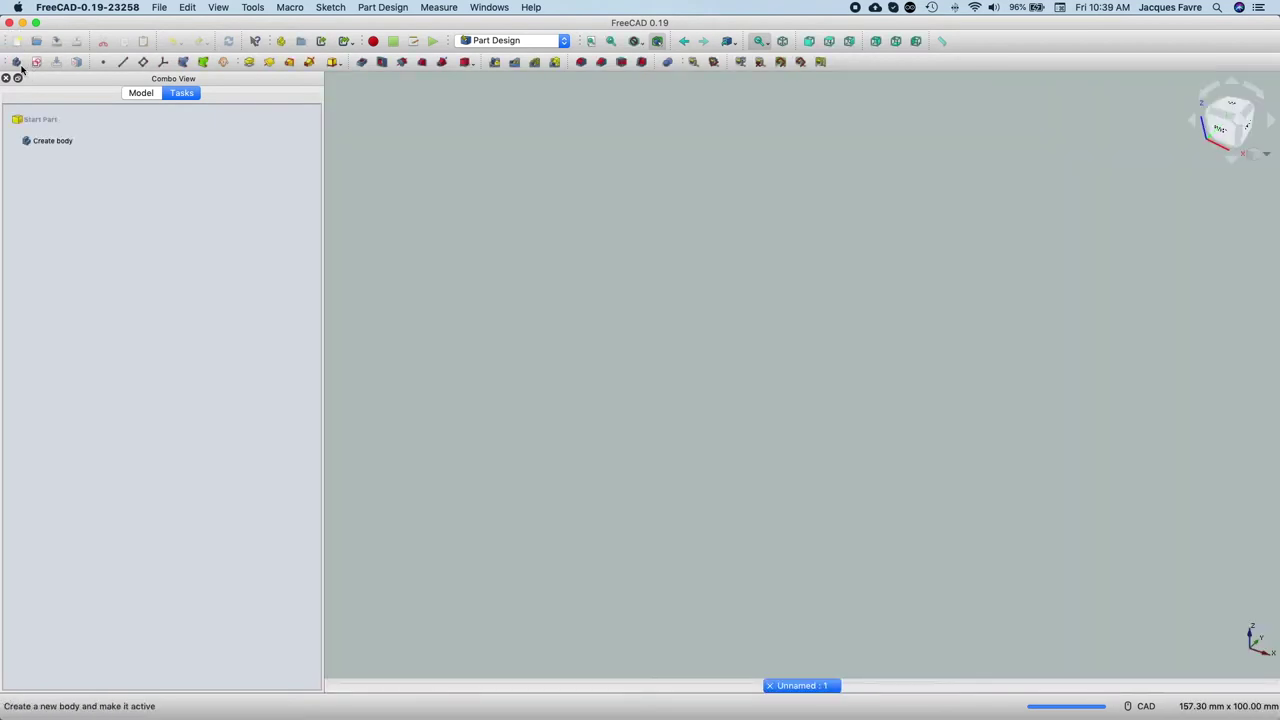
pyautogui.click(46, 143)
pyautogui.click(54, 143)
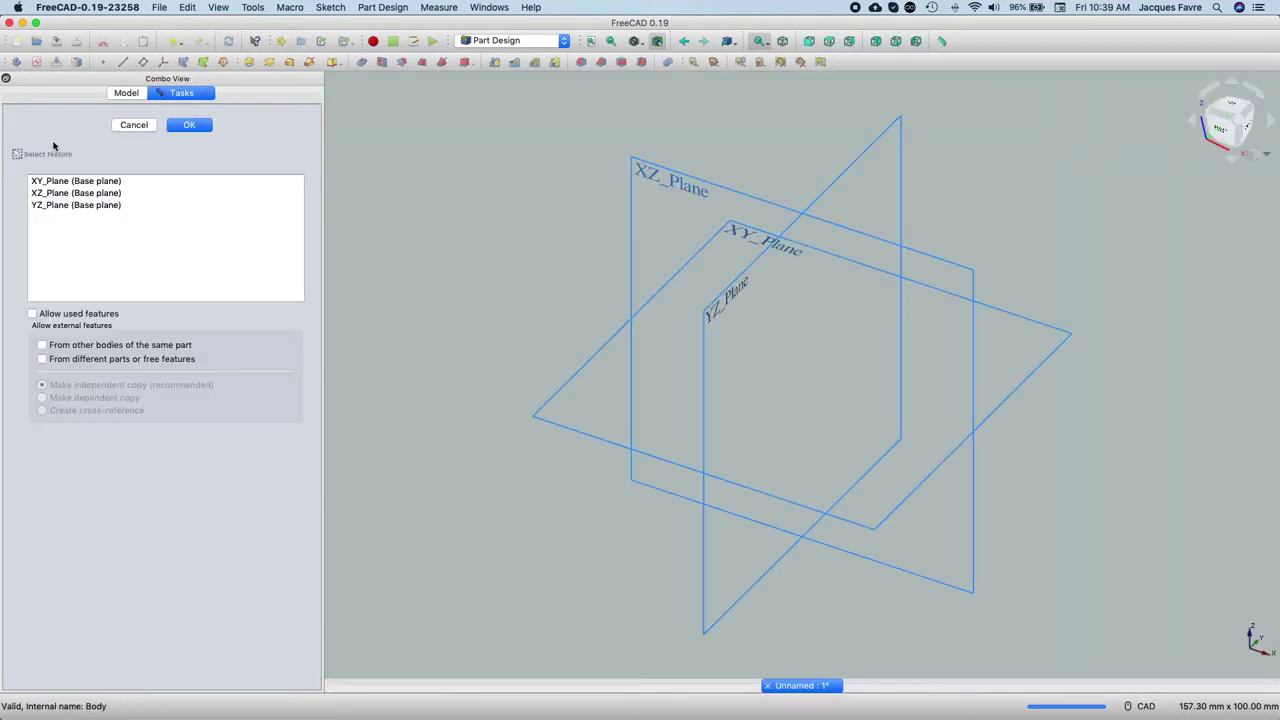
pyautogui.click(98, 182)
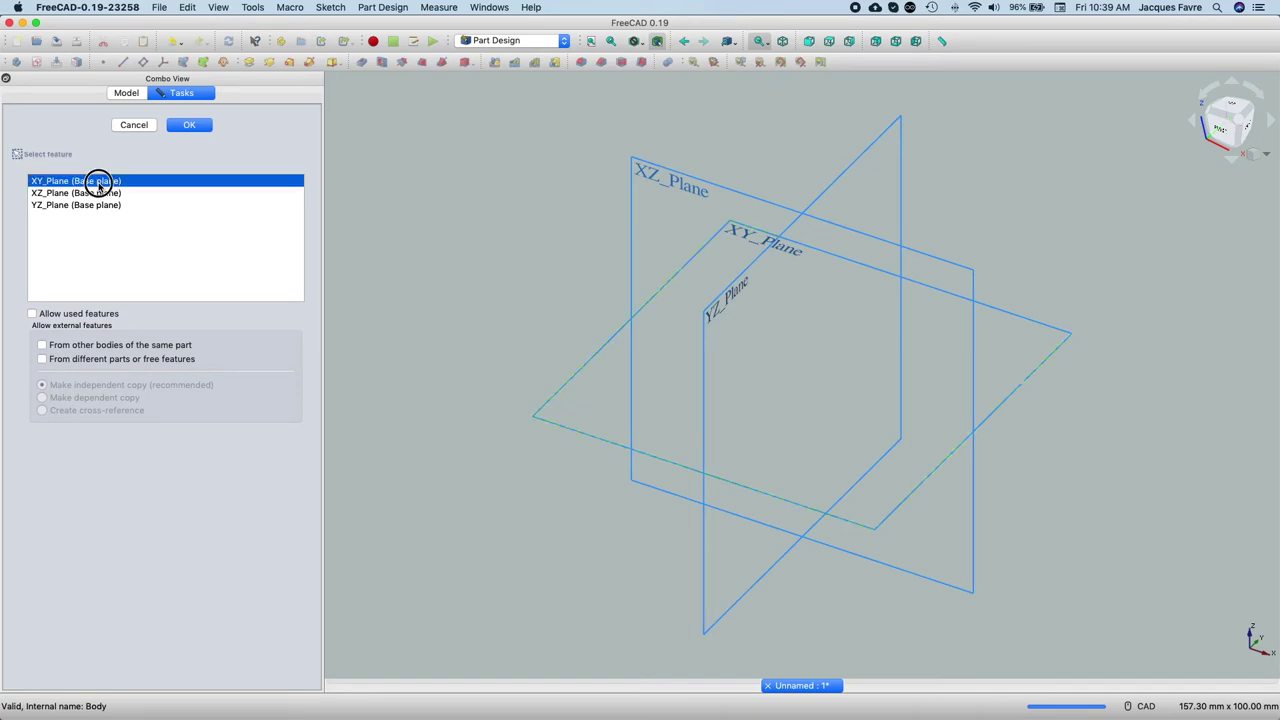
pyautogui.click(190, 125)
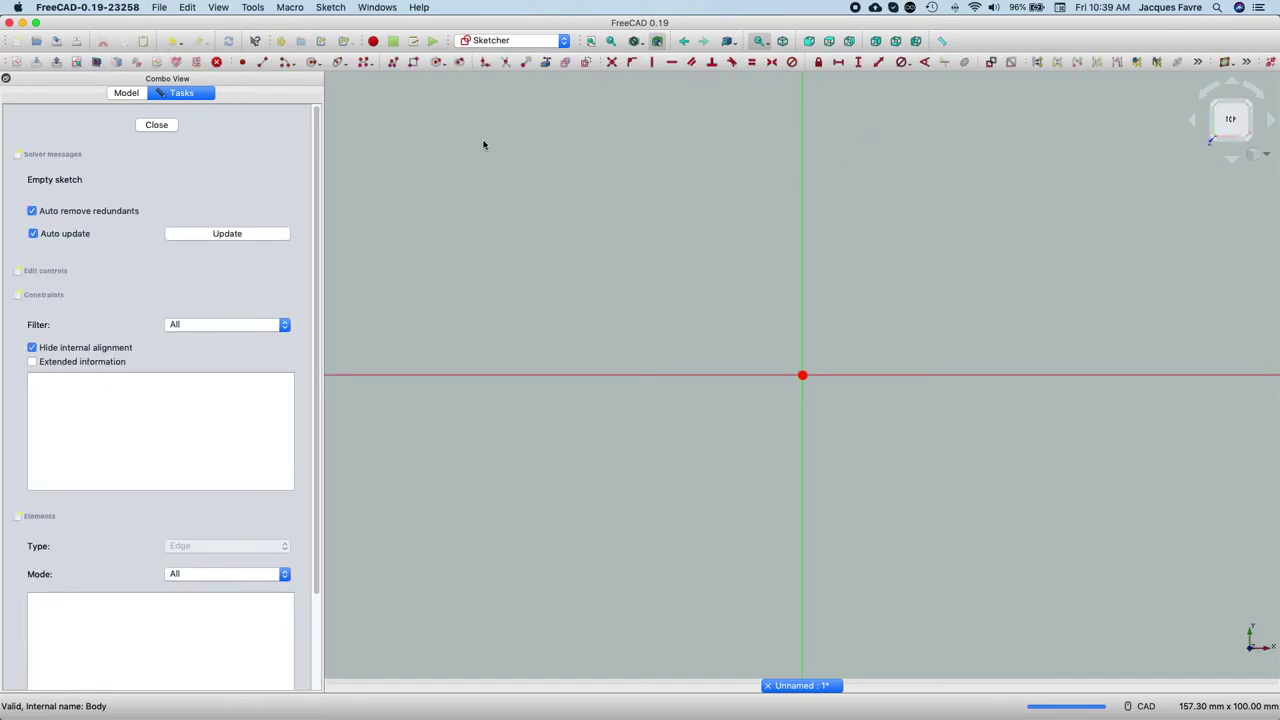
# - Draw a vertical line from the origin down the V axis
pyautogui.click(262, 62)
pyautogui.click(802, 375)
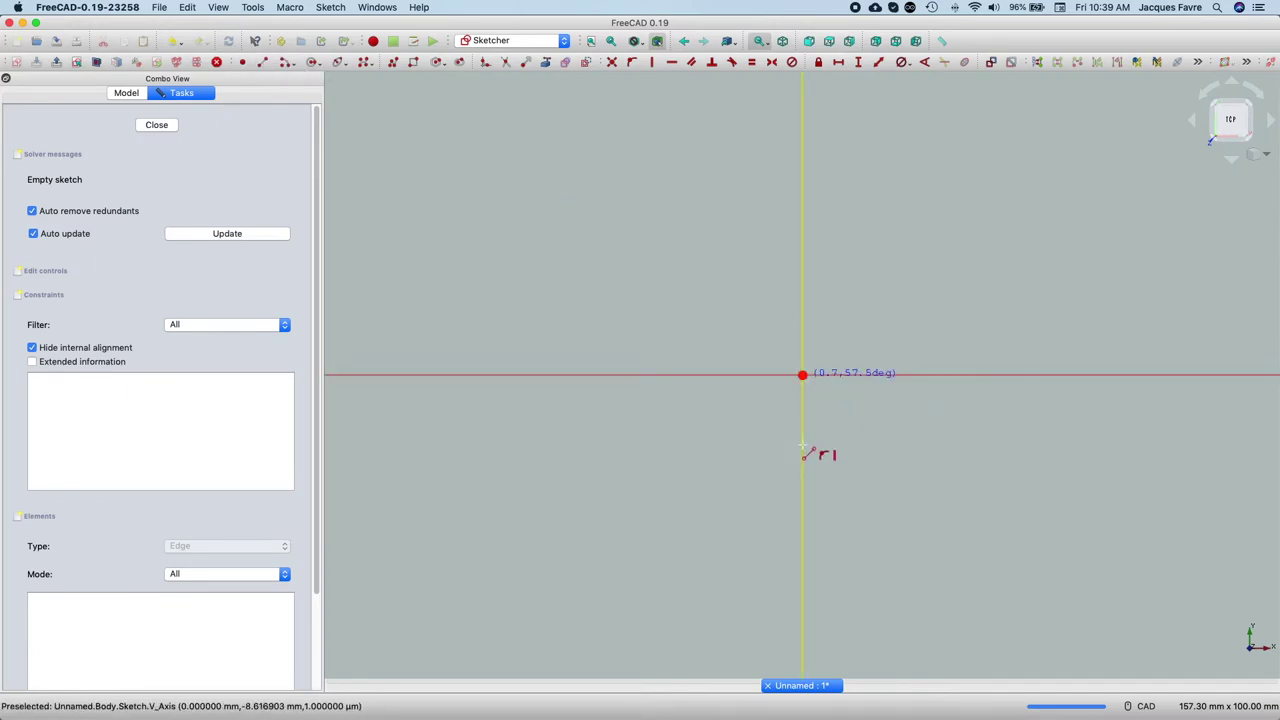
pyautogui.click(802, 500)
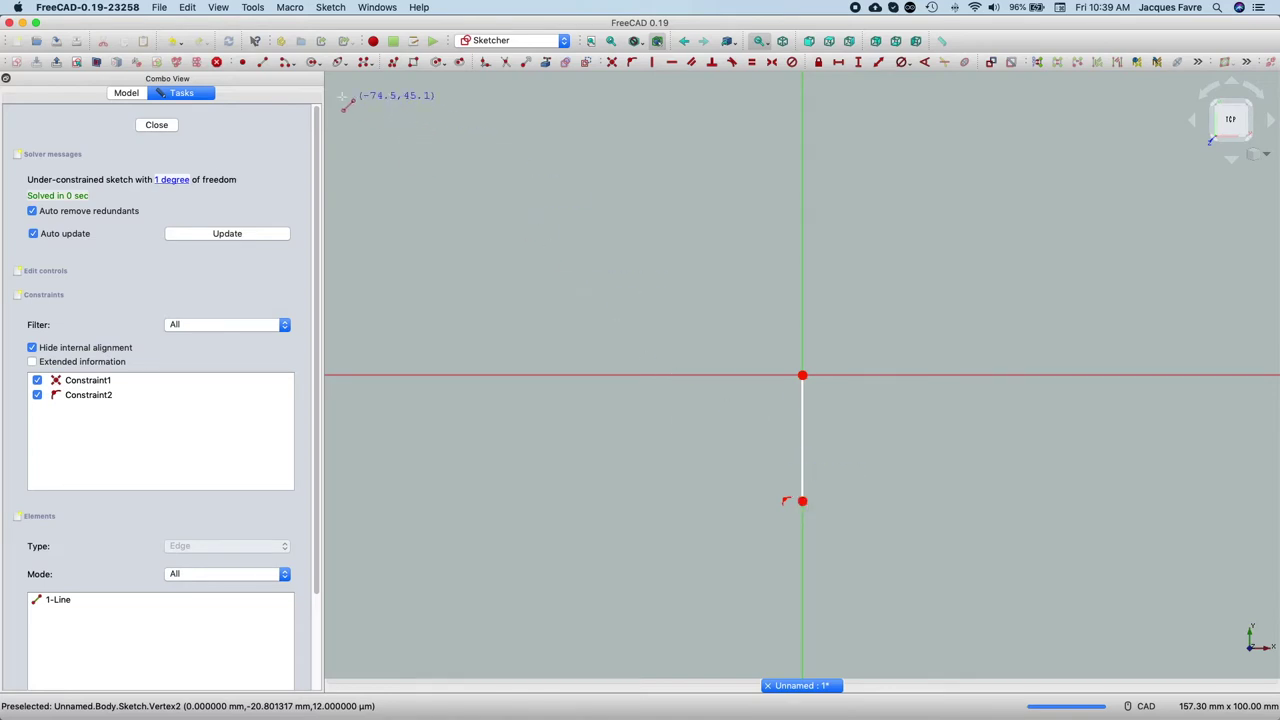
pyautogui.click(319, 63)
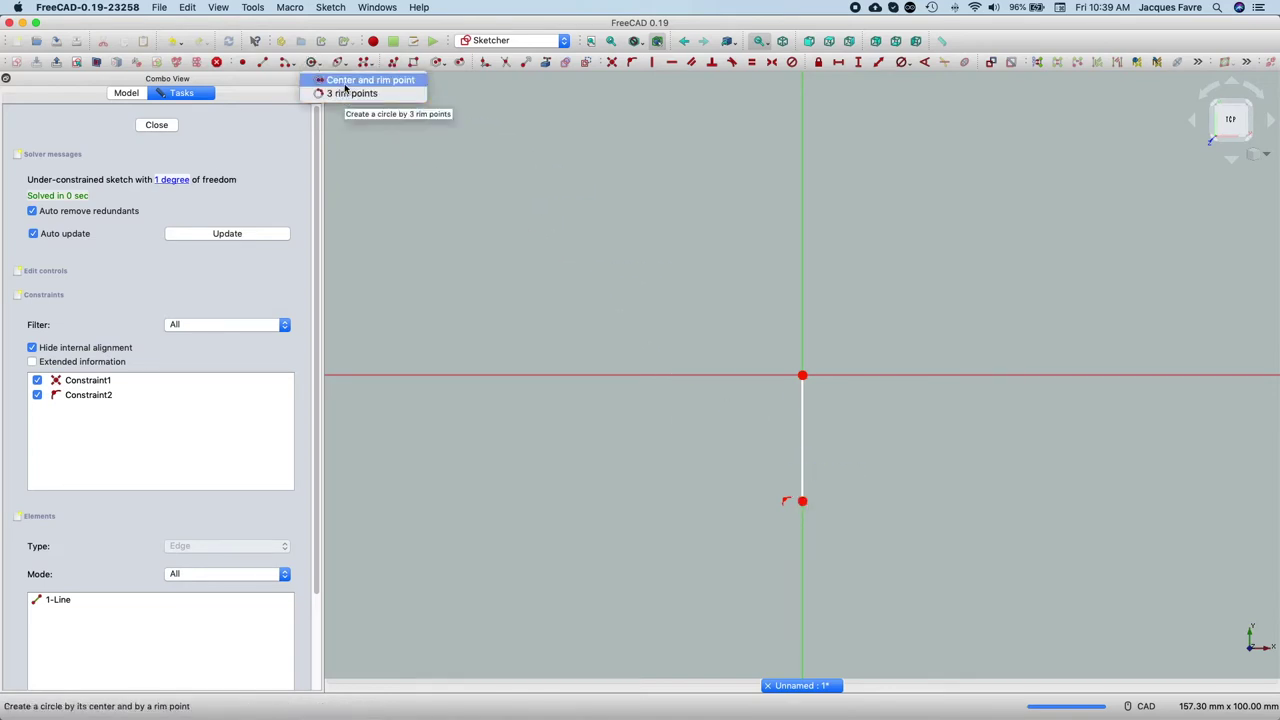
# - Draw a centre-and-rim circle centred on the line's lower end
pyautogui.click(355, 80)
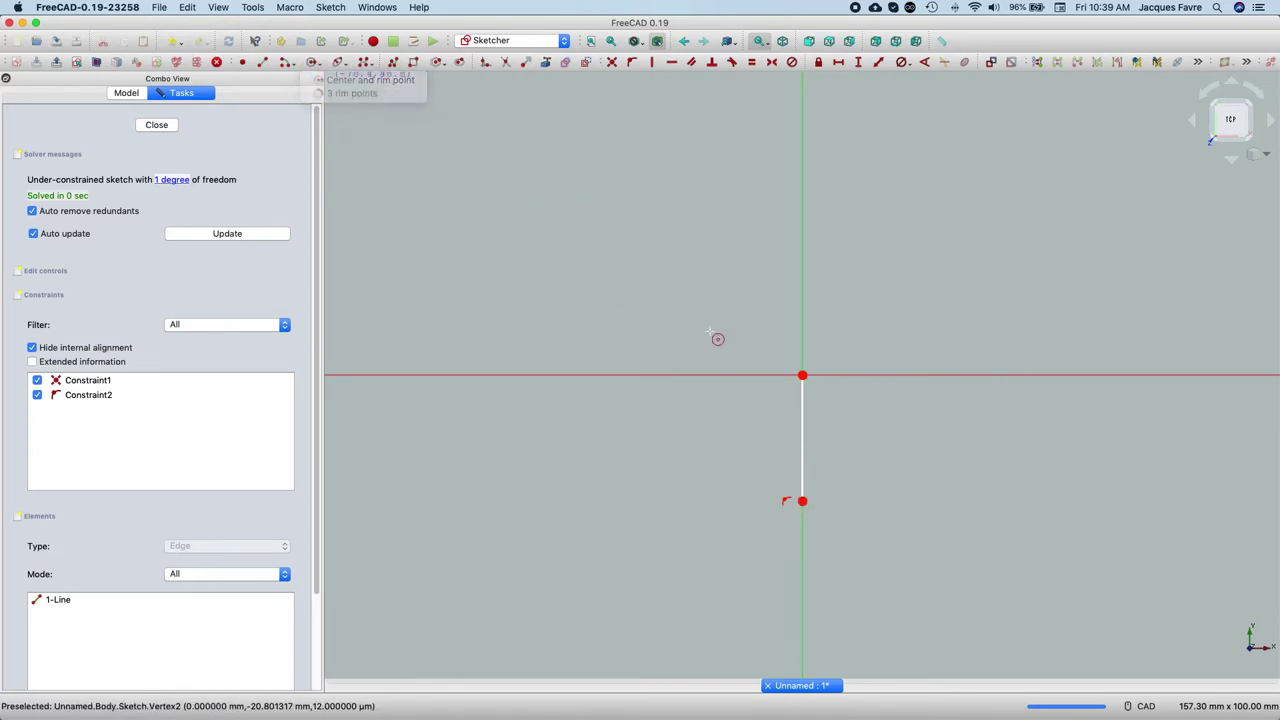
pyautogui.click(802, 502)
pyautogui.click(706, 478)
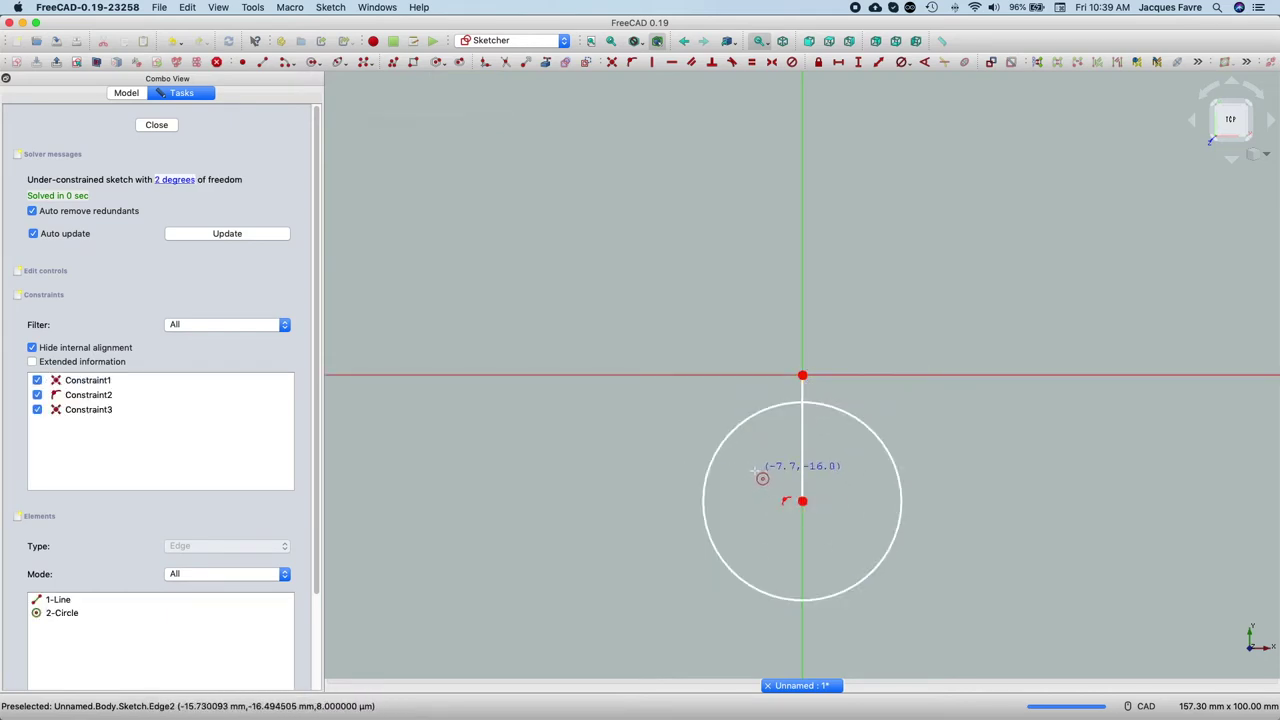
pyautogui.rightClick(668, 440)
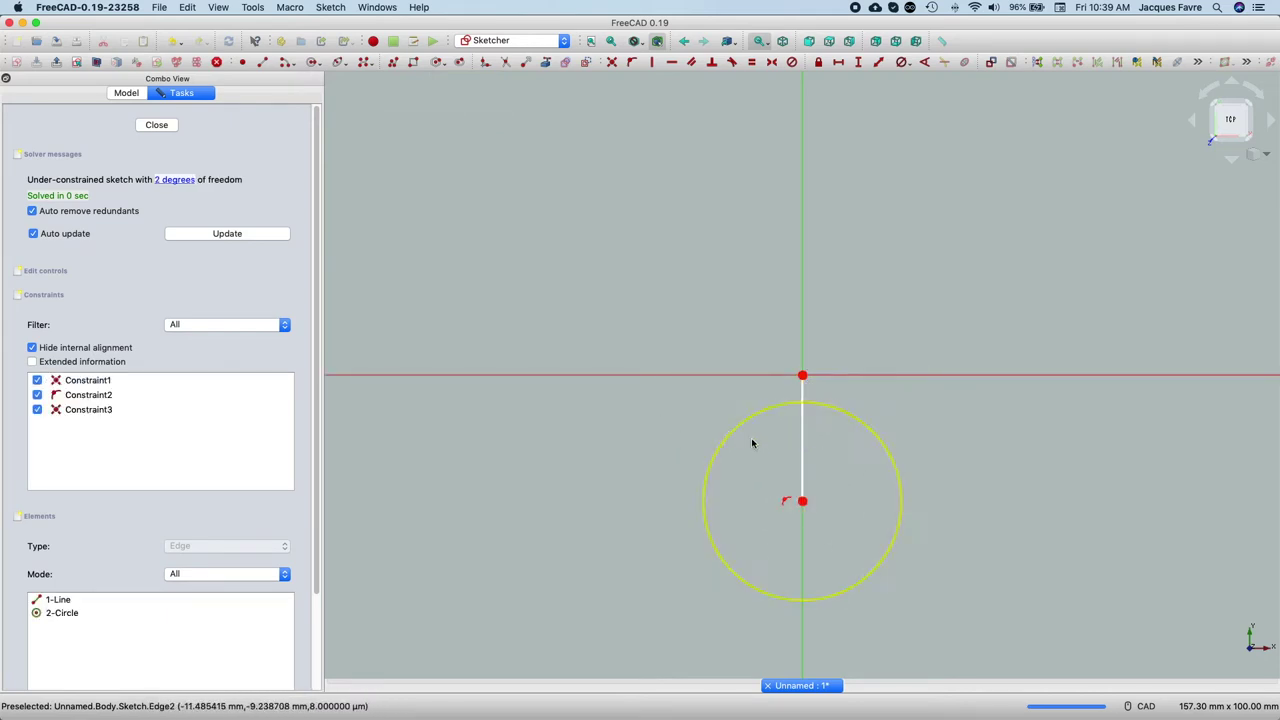
# - Constrain the line to 7.5 mm and the circle diameter to 15 mm, then close the sketch
pyautogui.click(802, 440)
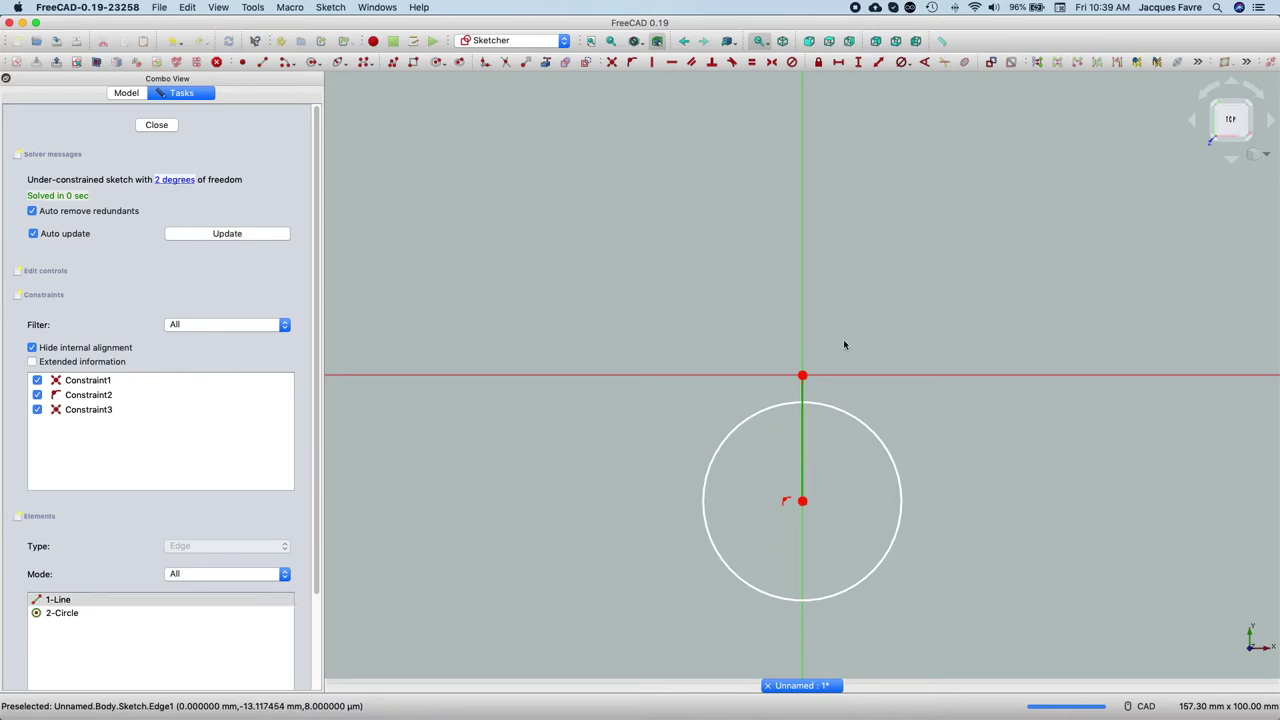
pyautogui.click(879, 63)
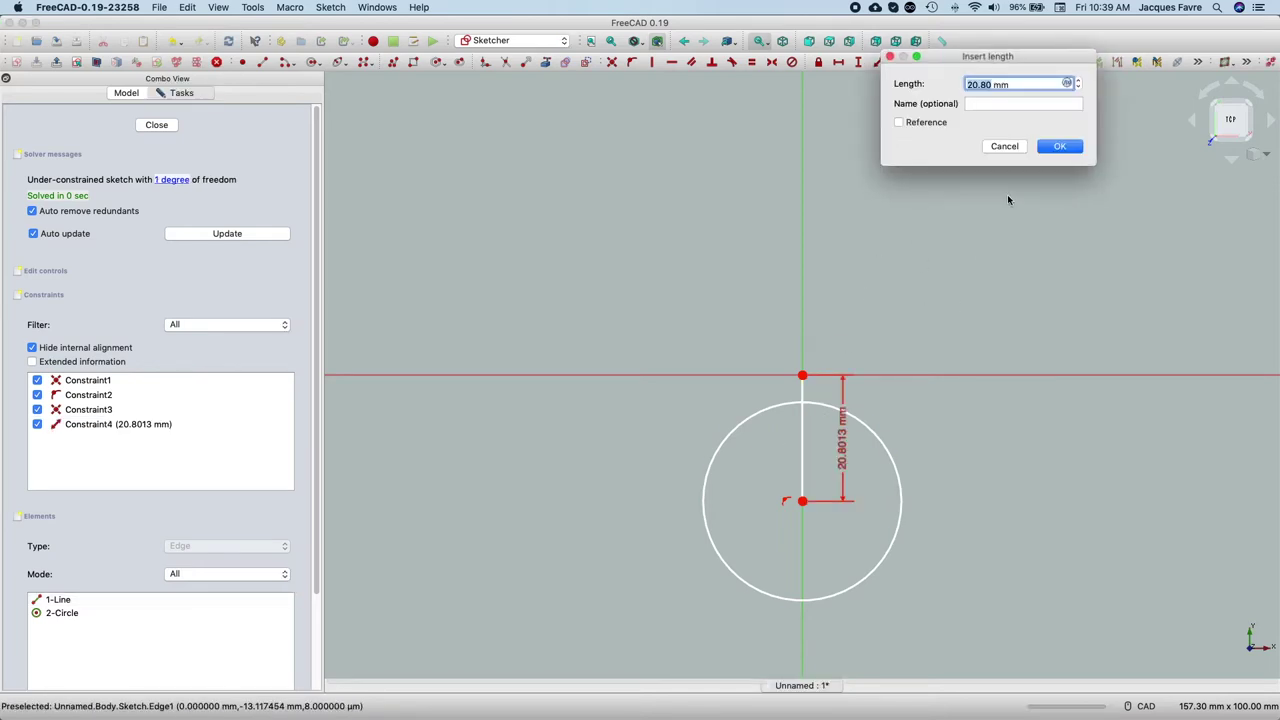
pyautogui.write('7.5')
pyautogui.click(1060, 146)
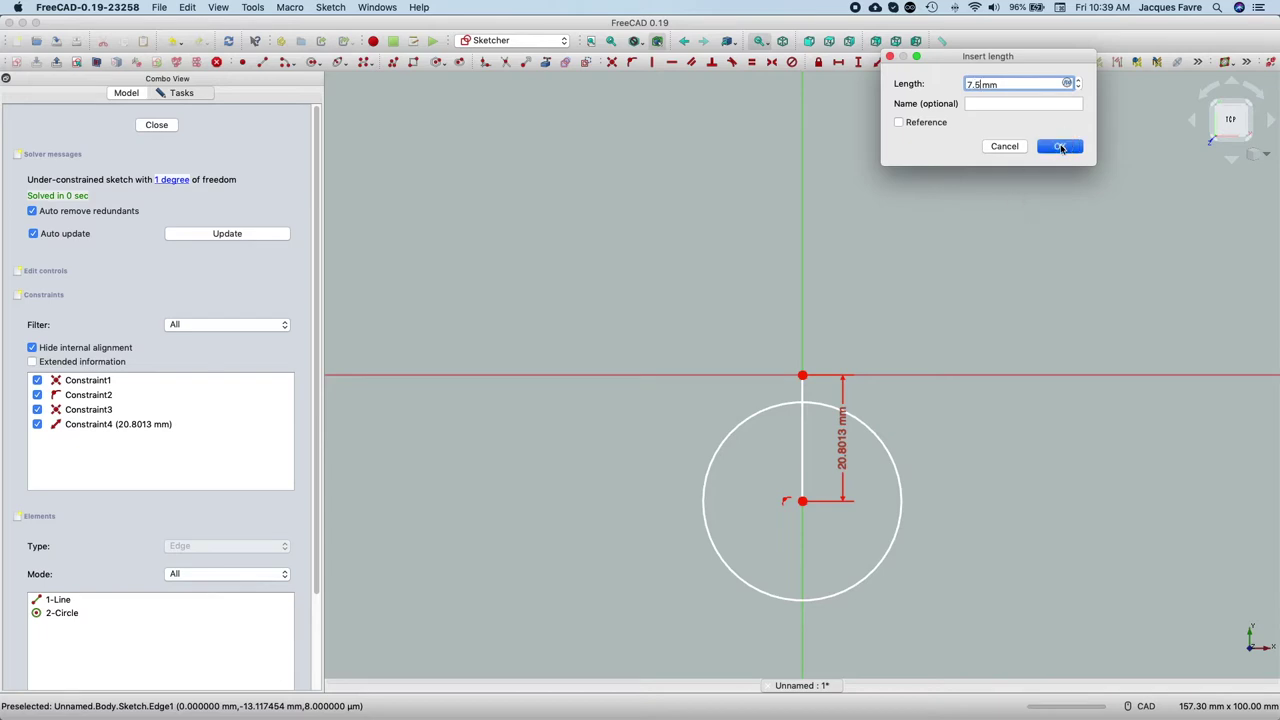
pyautogui.click(894, 463)
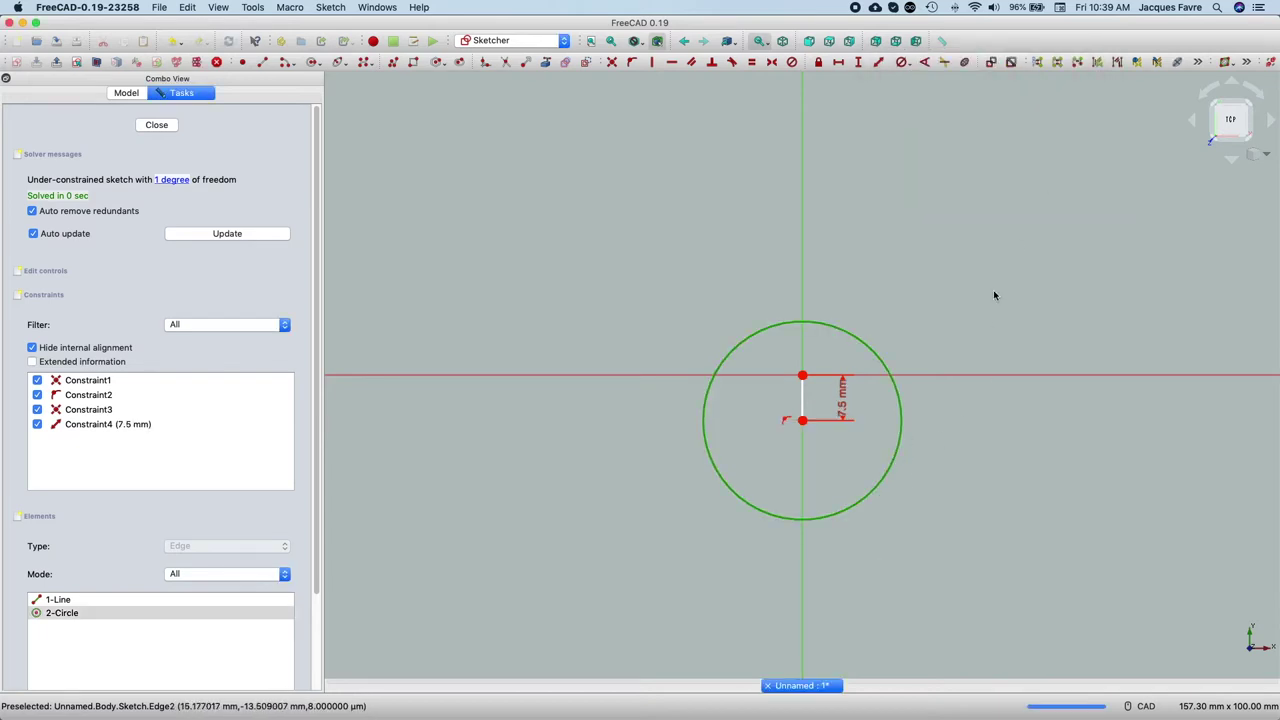
pyautogui.click(909, 64)
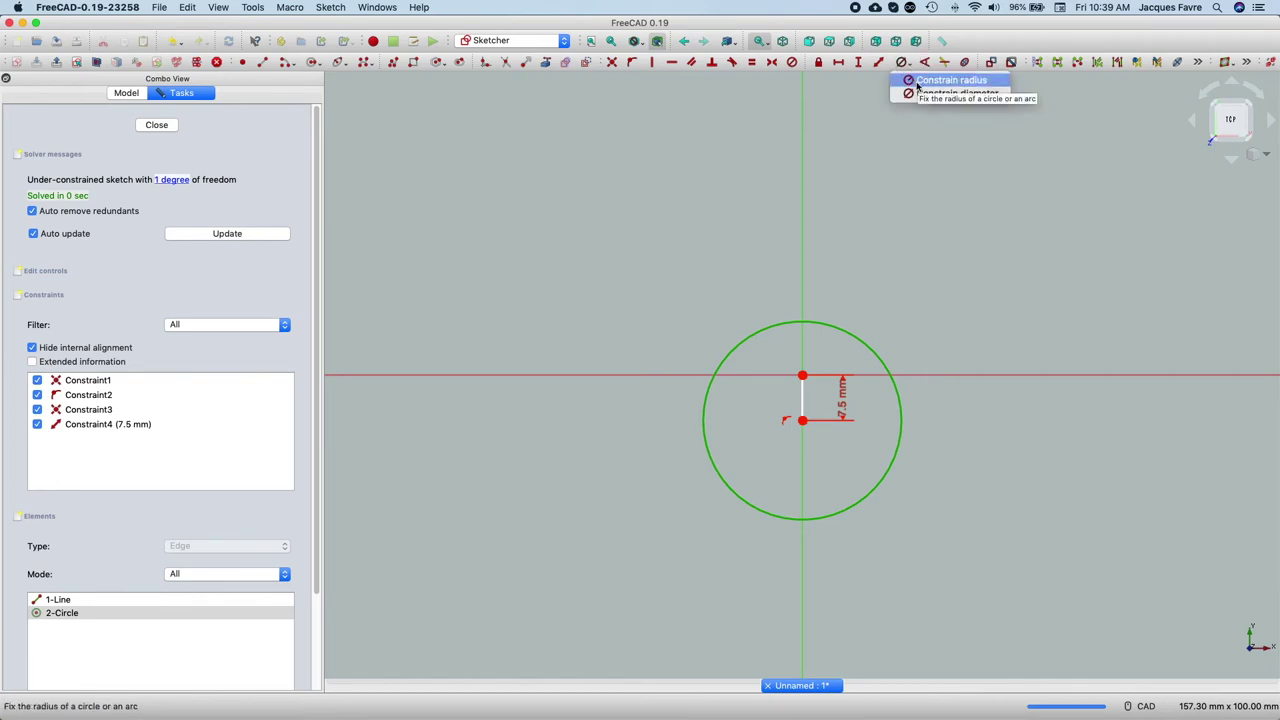
pyautogui.click(925, 95)
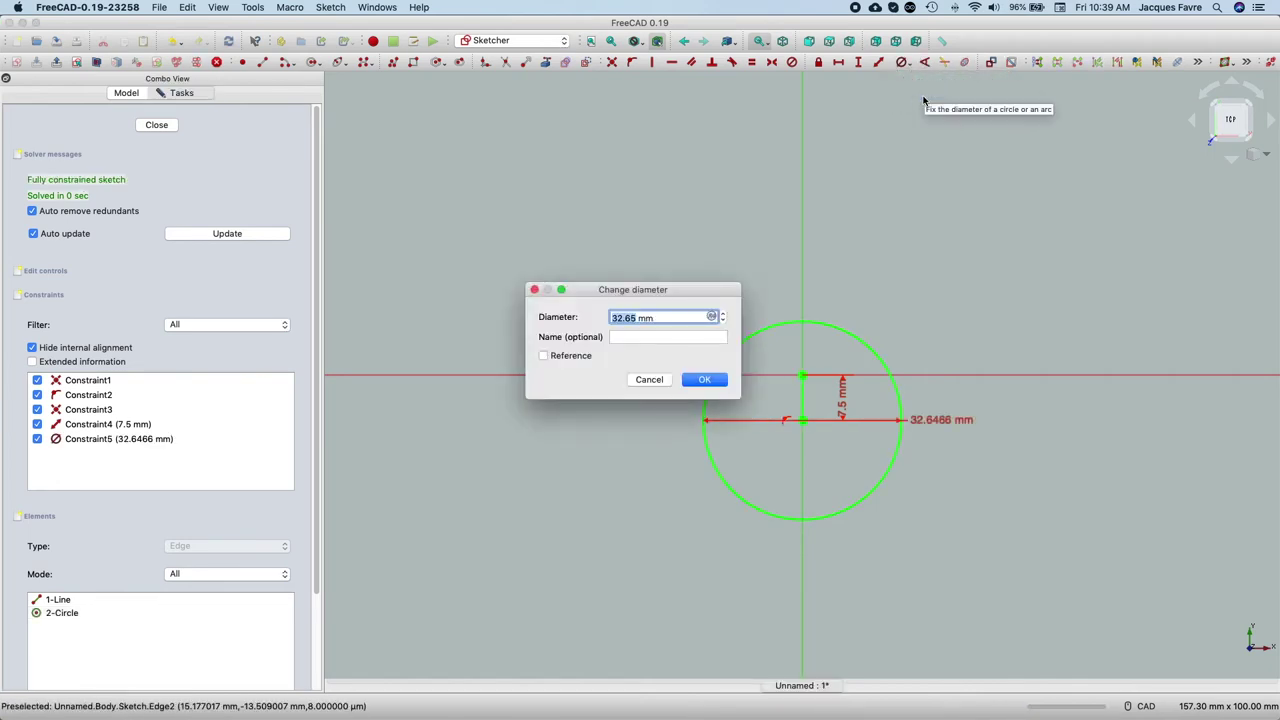
pyautogui.write('1')
pyautogui.press('Return')
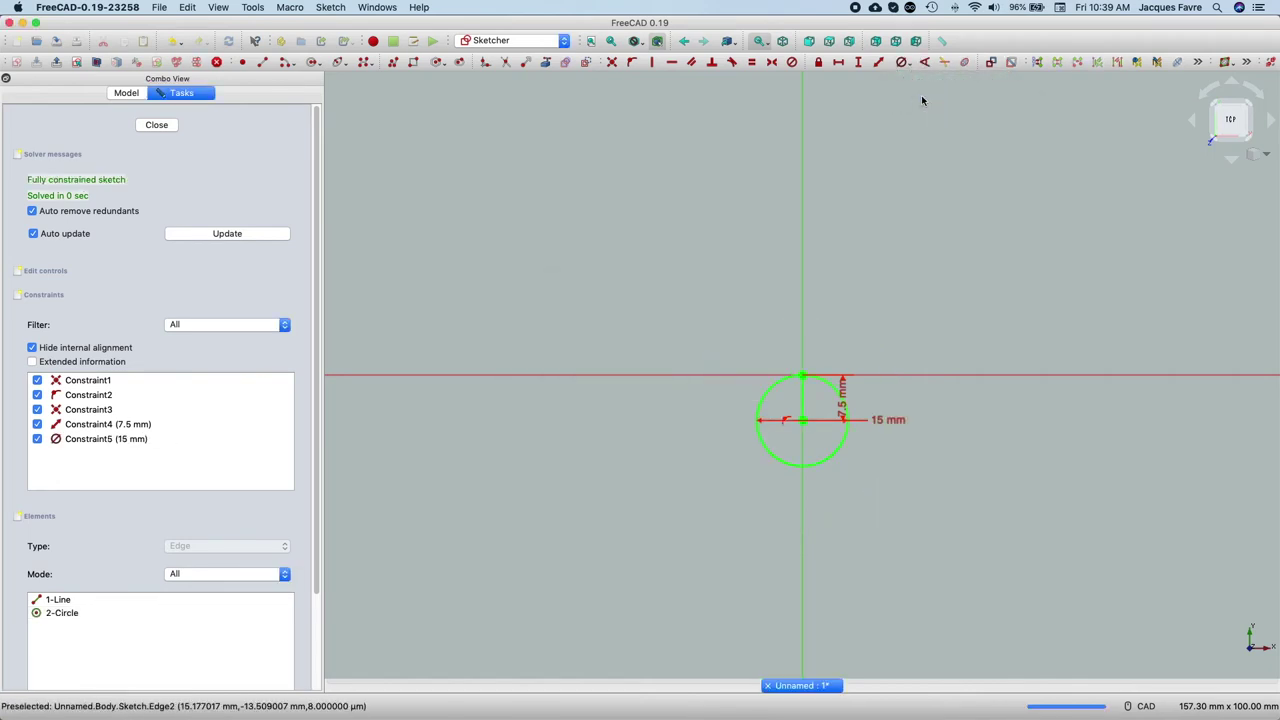
pyautogui.click(164, 130)
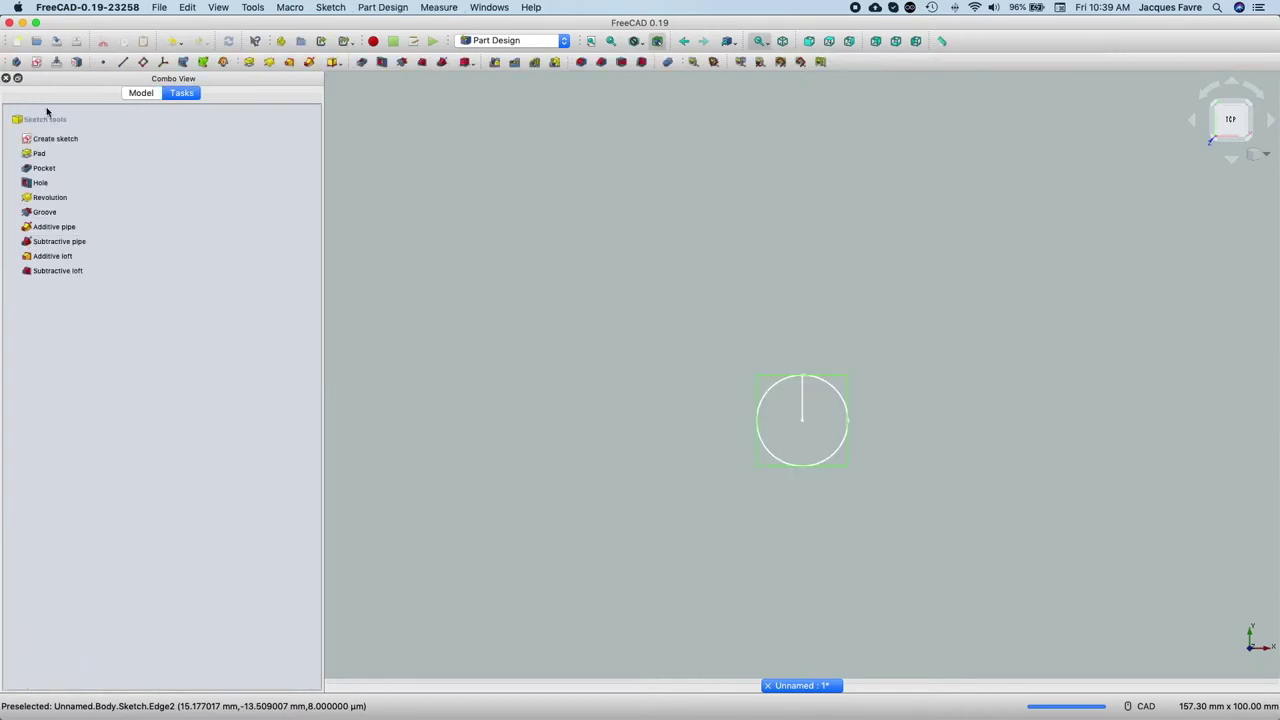
# - Create a second sketch in the same body on the XZ_Plane
pyautogui.click(140, 93)
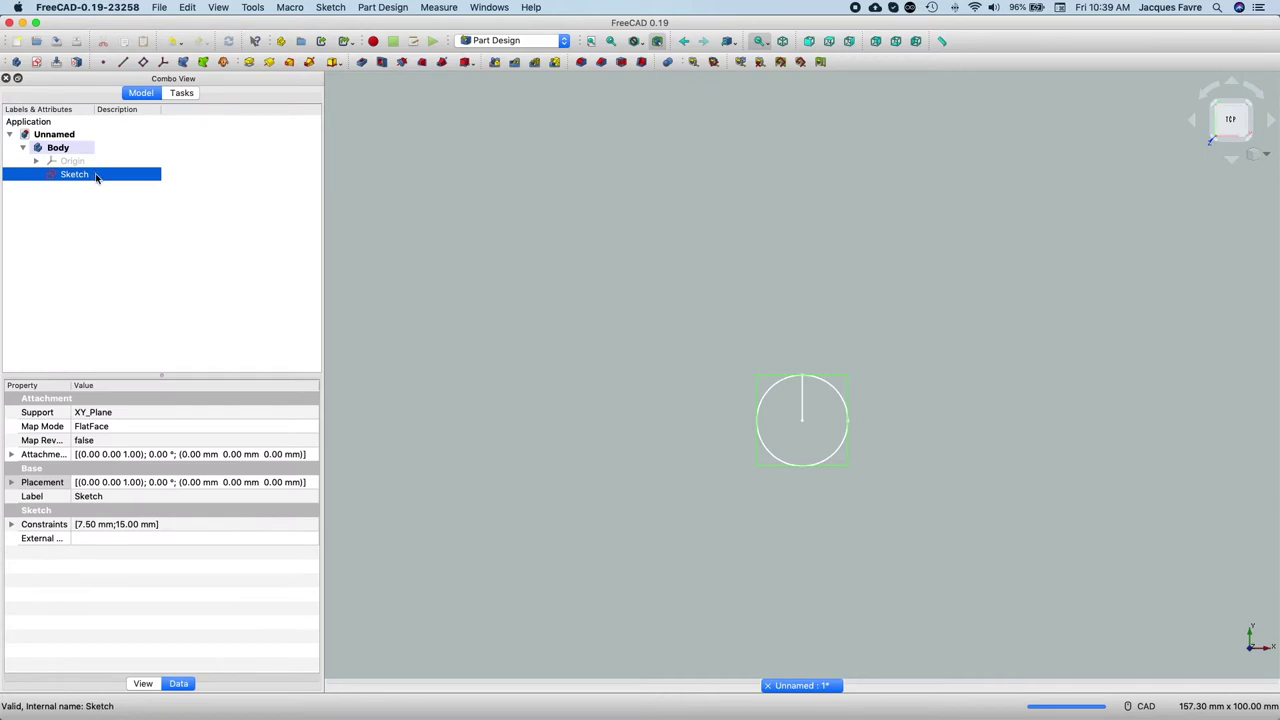
pyautogui.click(38, 63)
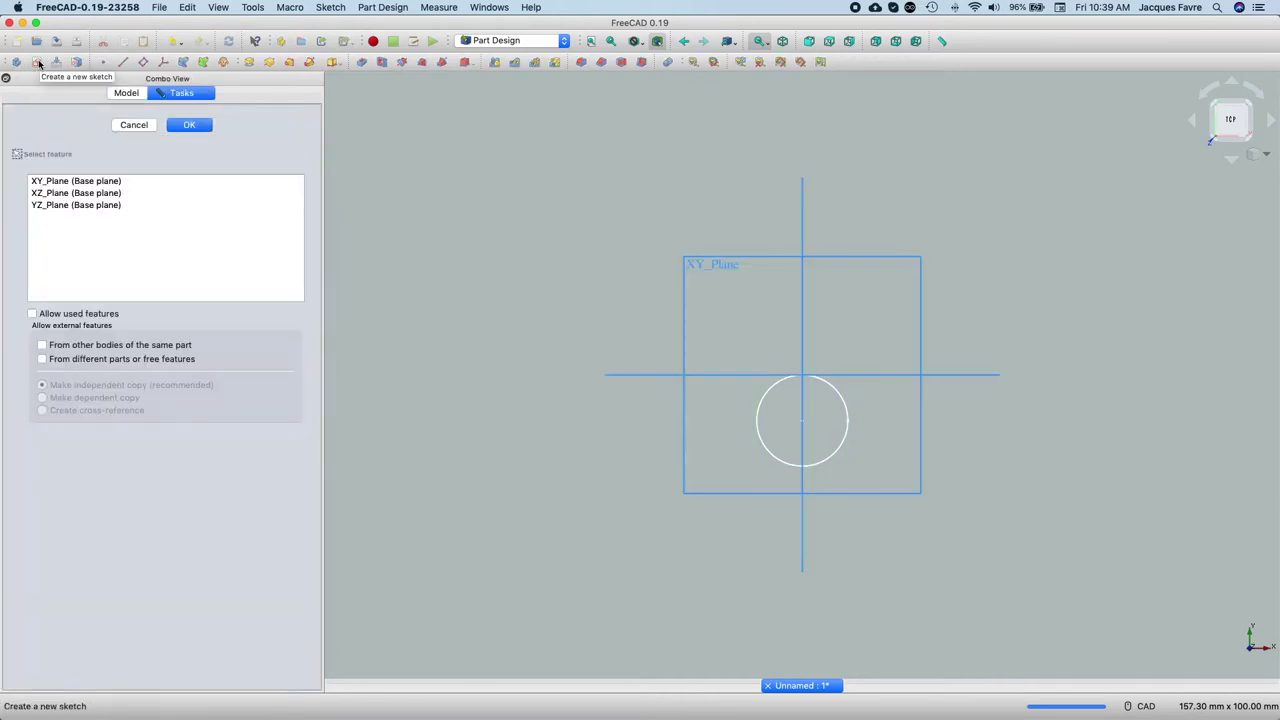
pyautogui.click(82, 193)
pyautogui.click(190, 126)
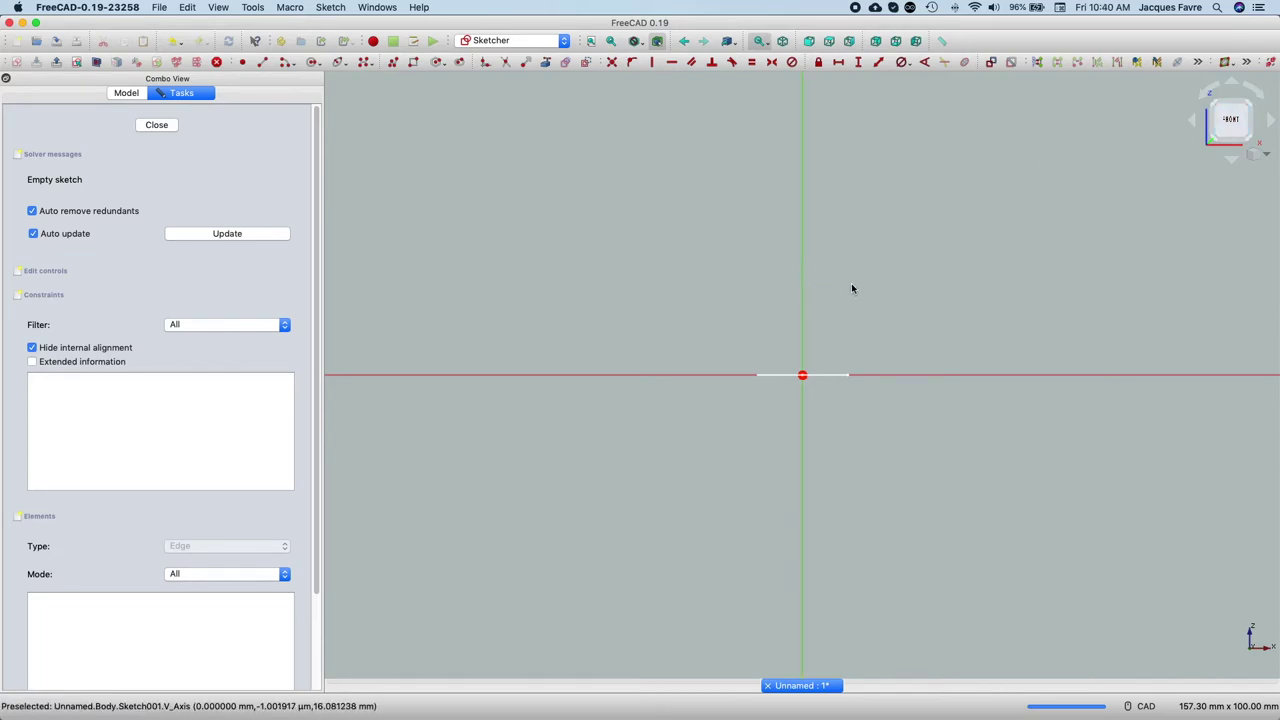
pyautogui.moveTo(851, 288); pyautogui.dragTo(854, 294, button='middle')
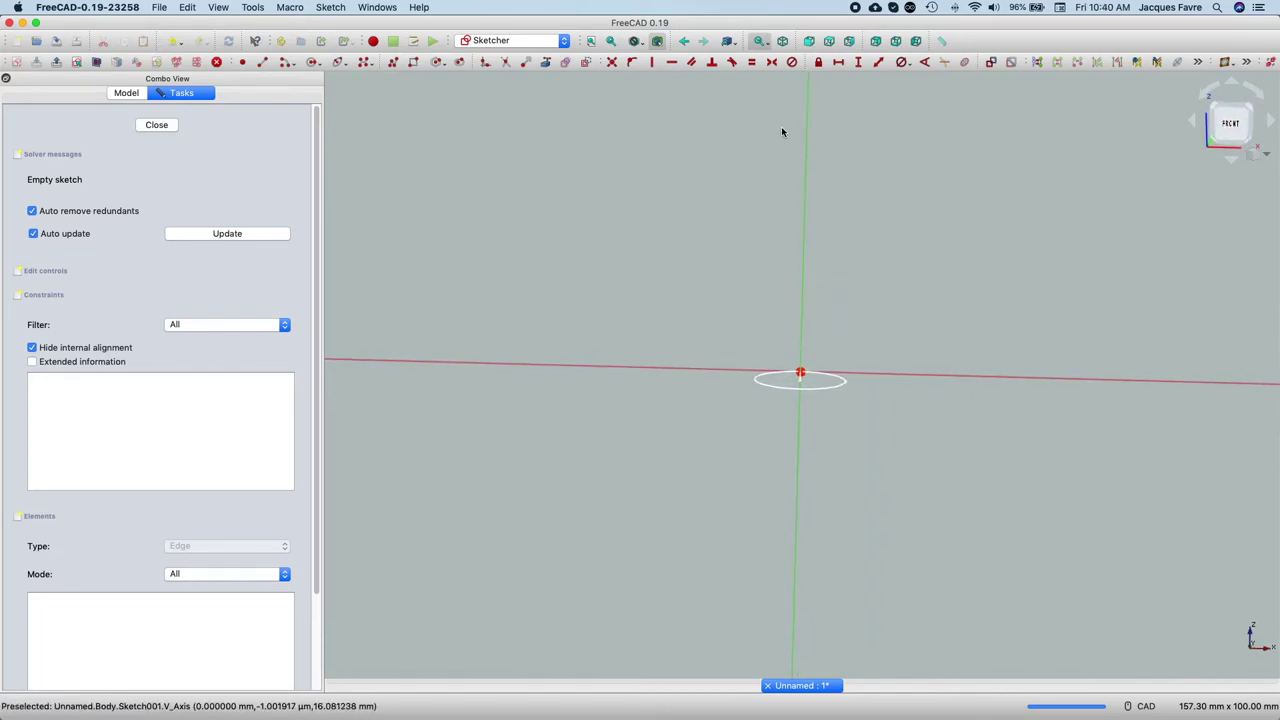
# - Draw a short vertical line up from the origin and a circle centred on its top end
pyautogui.click(262, 62)
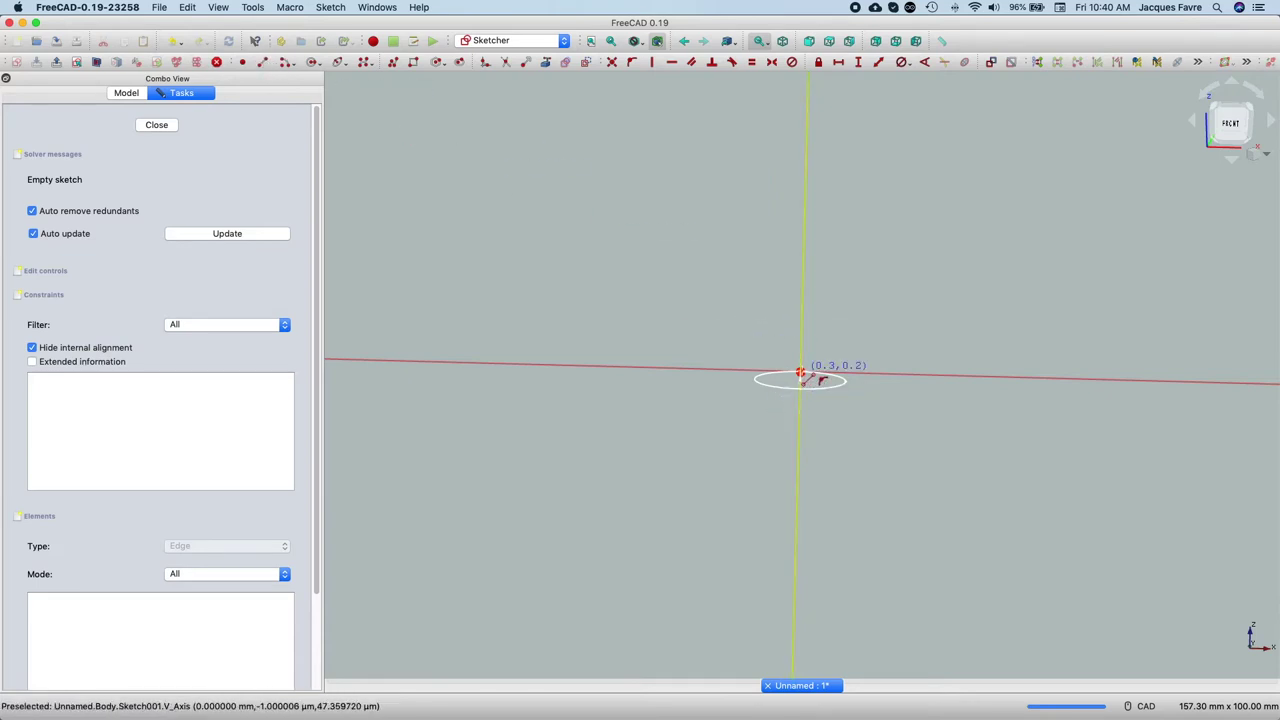
pyautogui.click(803, 347)
pyautogui.click(801, 338)
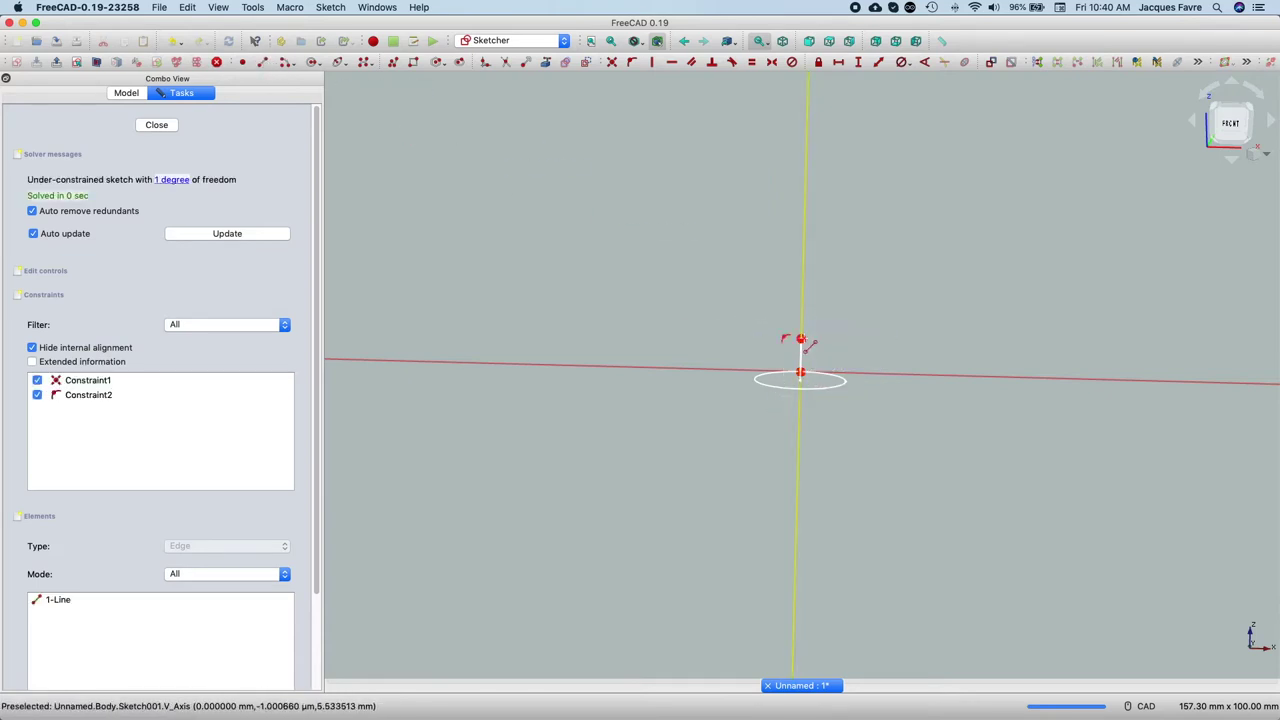
pyautogui.click(319, 64)
pyautogui.click(355, 80)
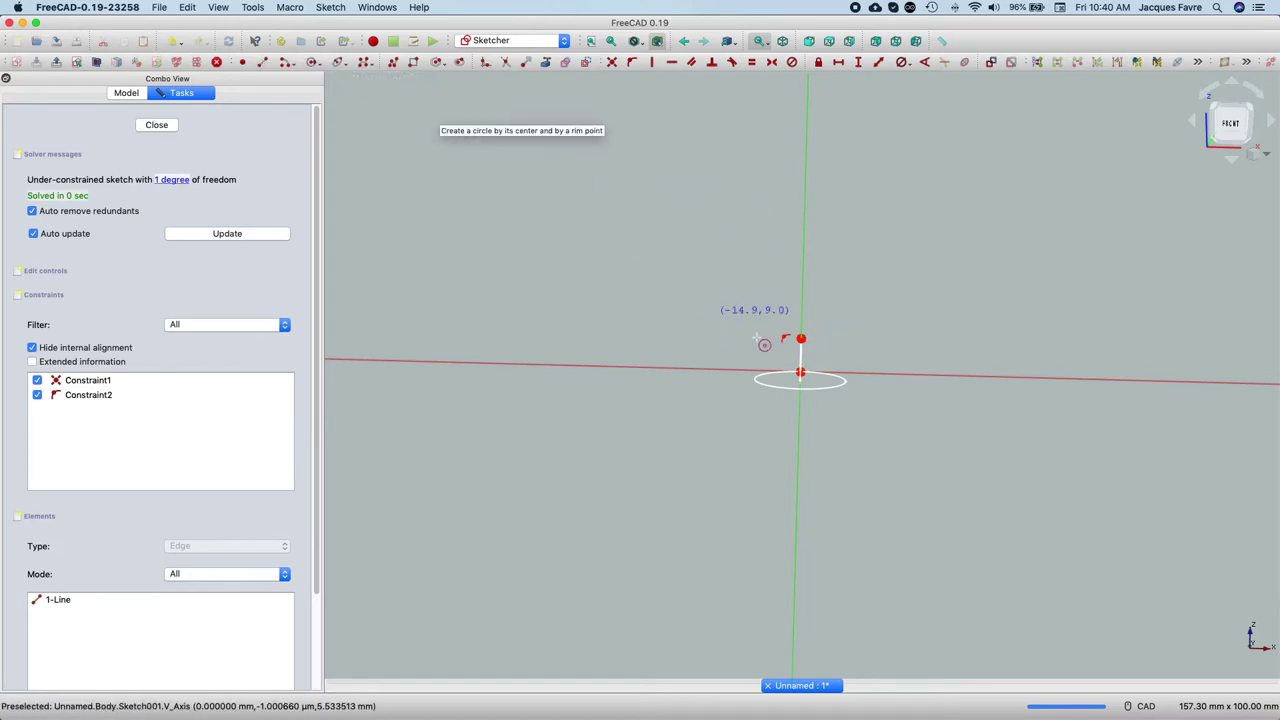
pyautogui.click(801, 339)
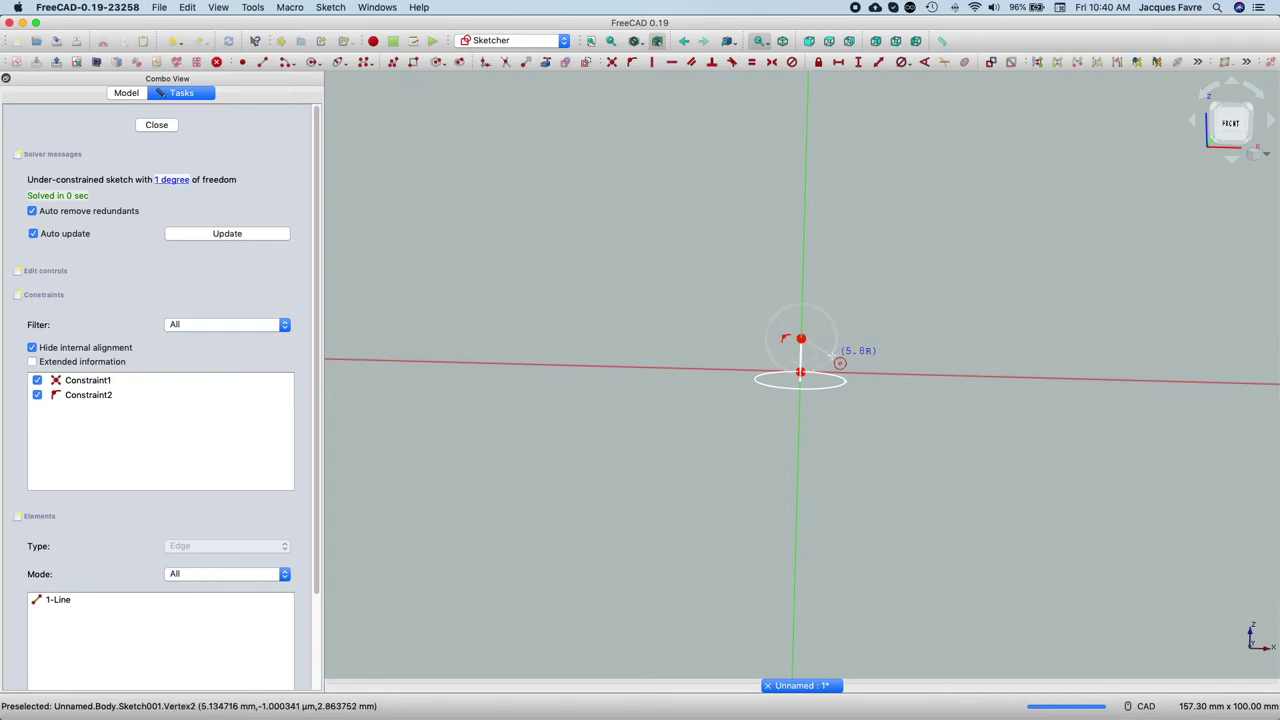
pyautogui.click(834, 349)
pyautogui.rightClick(867, 352)
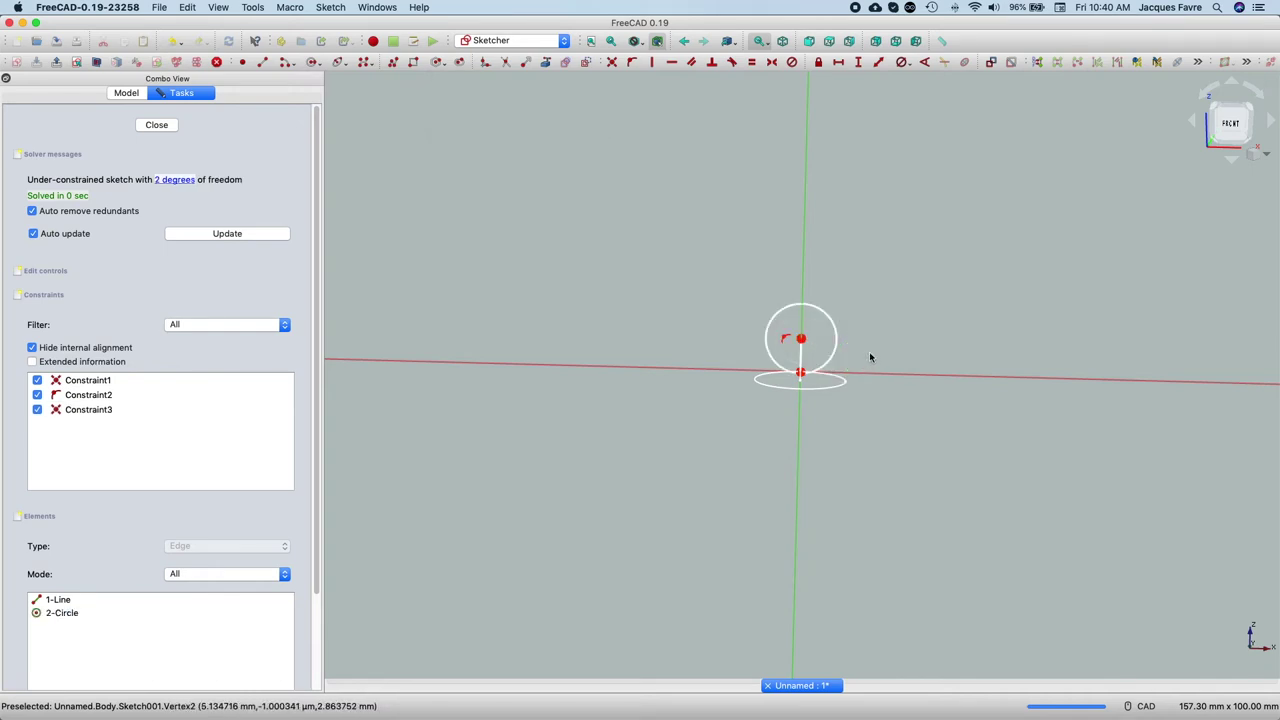
pyautogui.scroll(5, 817, 375)
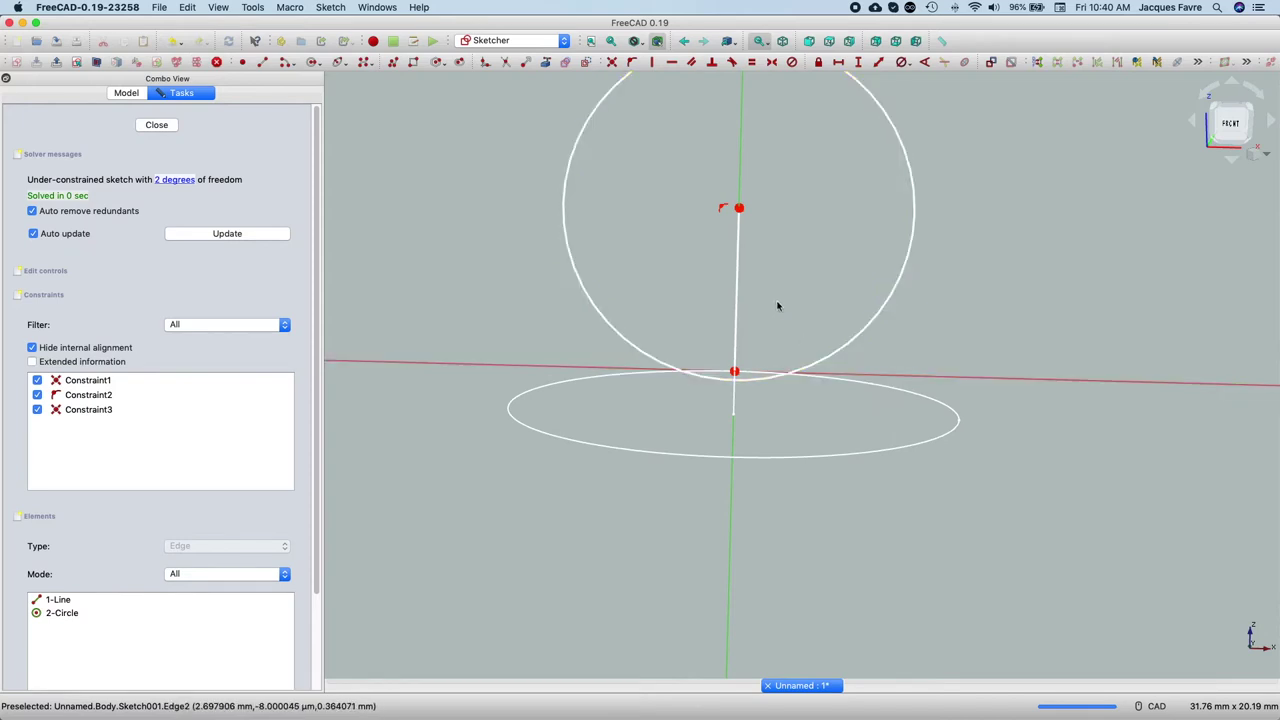
pyautogui.click(737, 292)
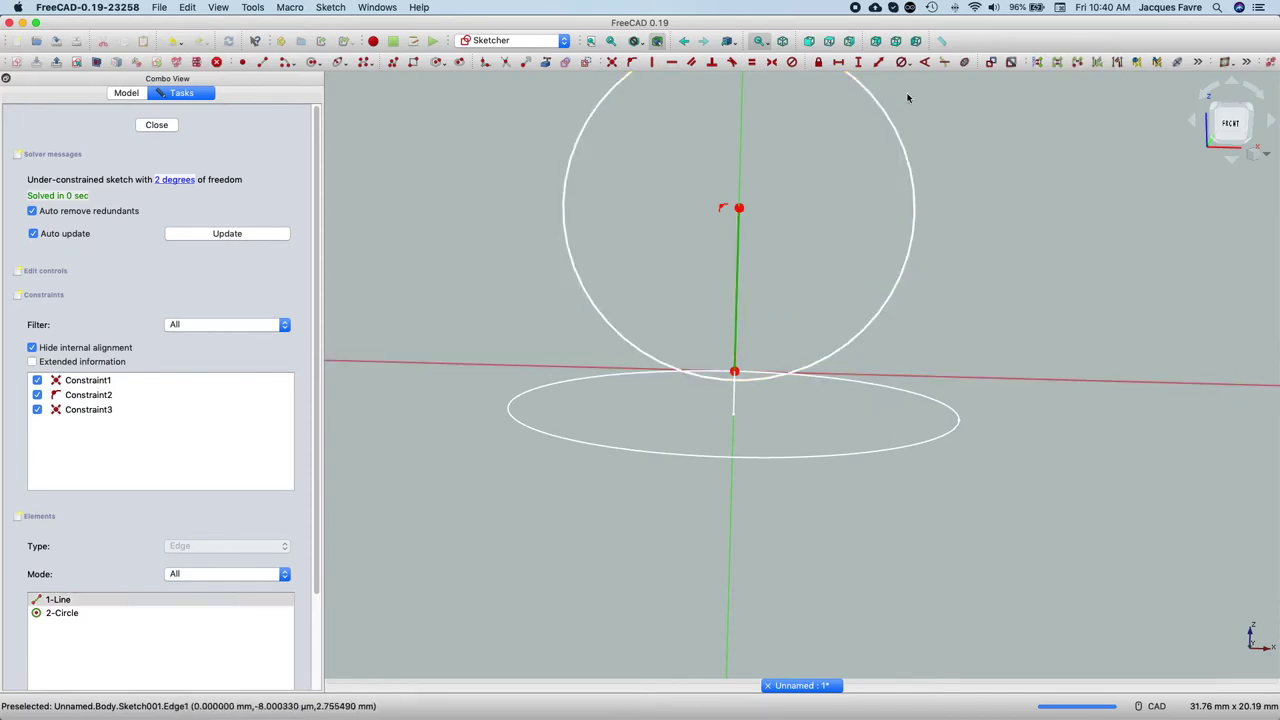
# - Constrain the vertical line's length to 7.5 mm
pyautogui.click(880, 62)
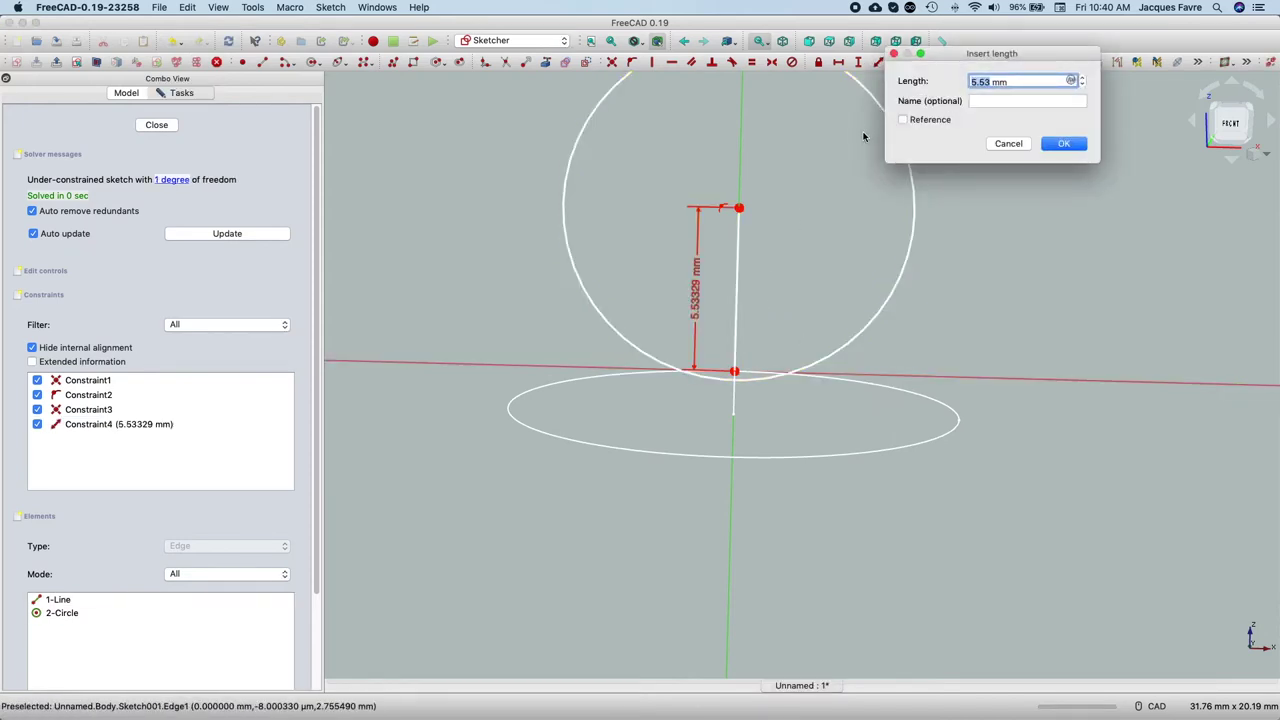
pyautogui.write('7.4')
pyautogui.press('BackSpace')
pyautogui.press('BackSpace')
pyautogui.write('.5')
pyautogui.click(1065, 145)
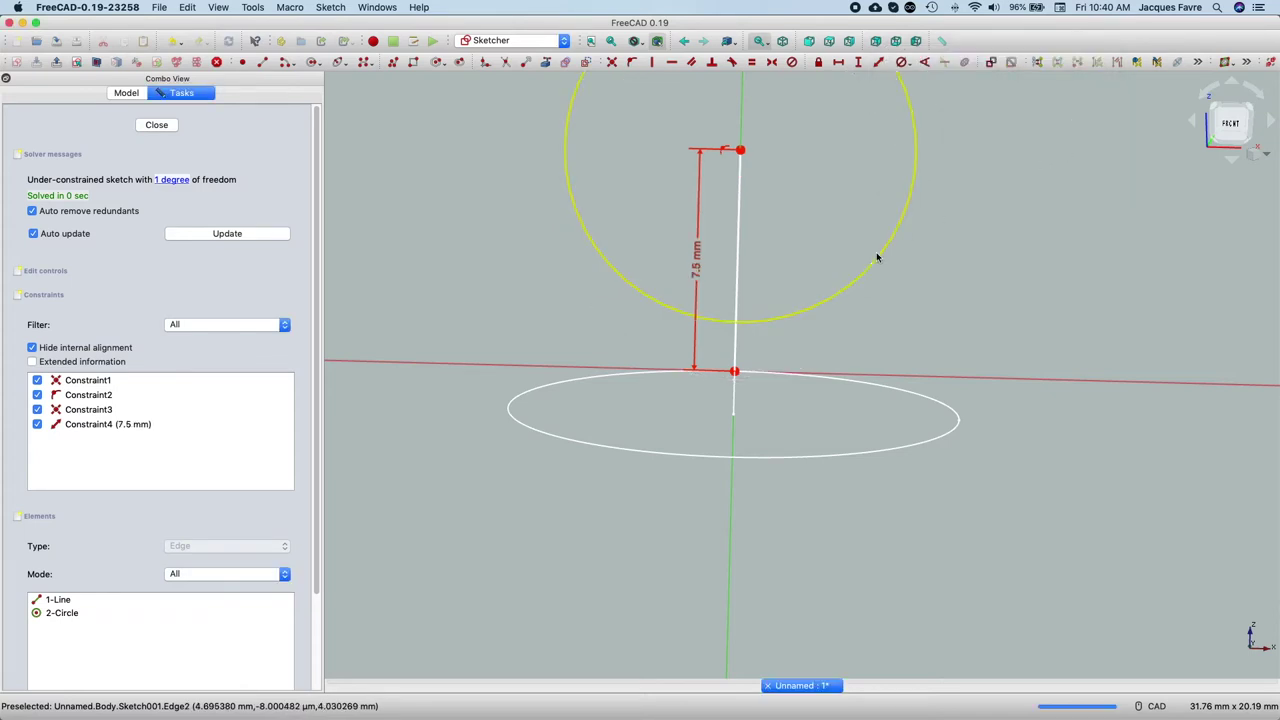
# - Give the circle a 15 mm diameter and close the sketch
pyautogui.click(877, 257)
pyautogui.click(909, 65)
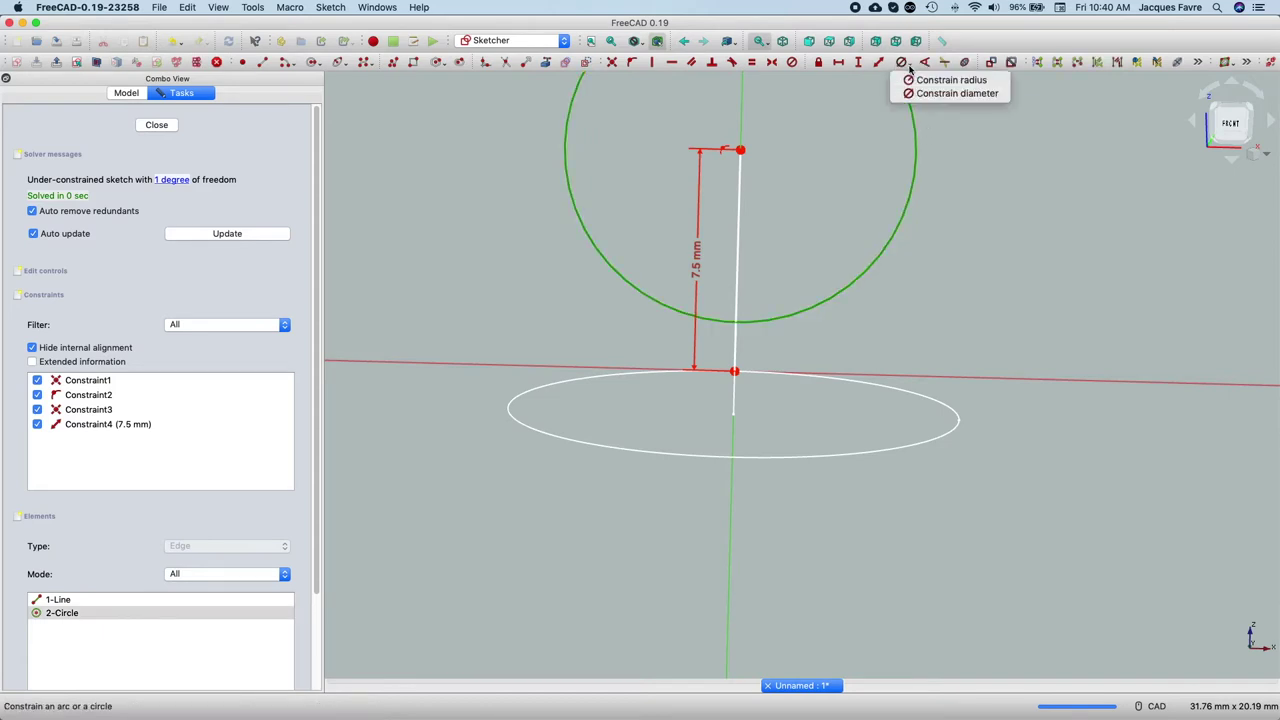
pyautogui.click(930, 93)
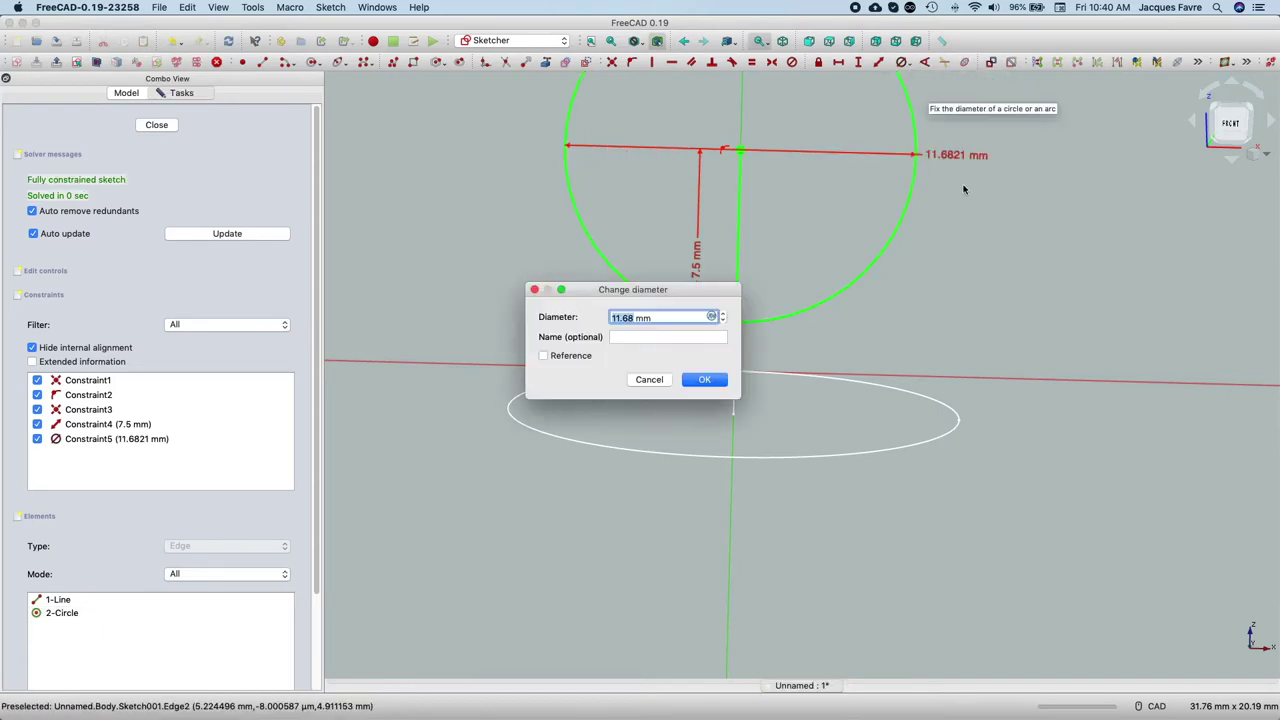
pyautogui.write('15')
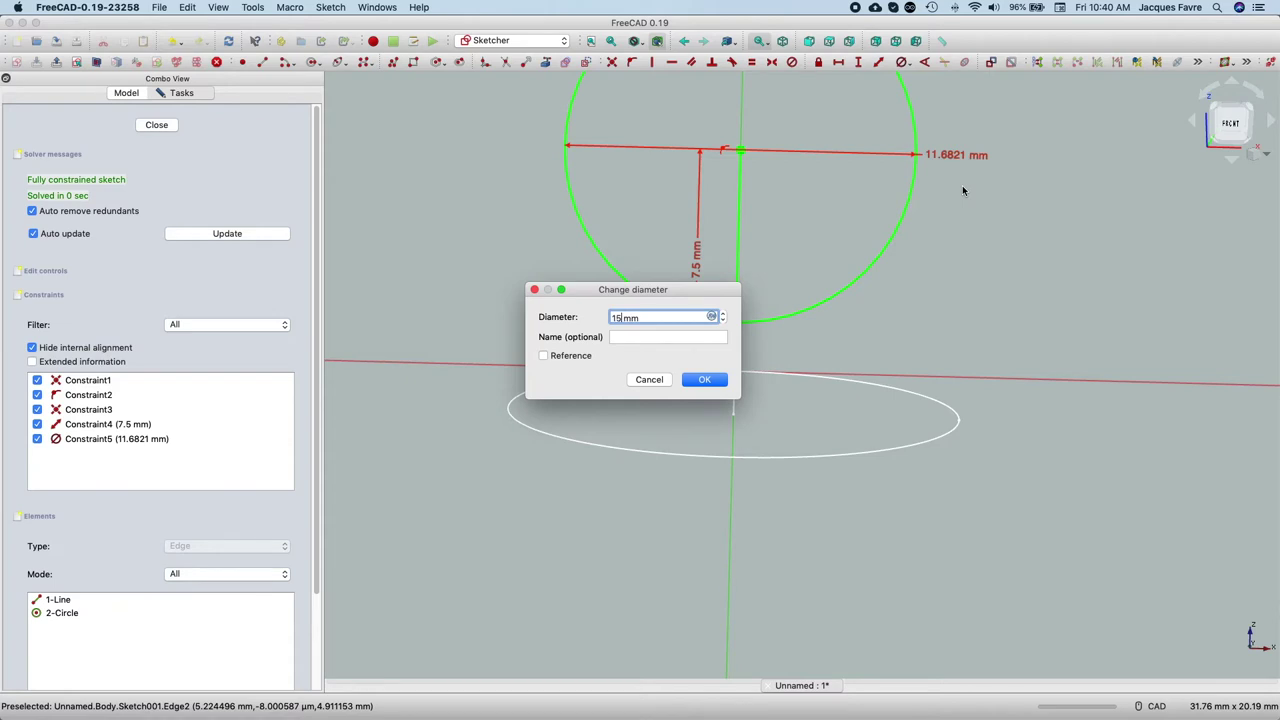
pyautogui.press('Return')
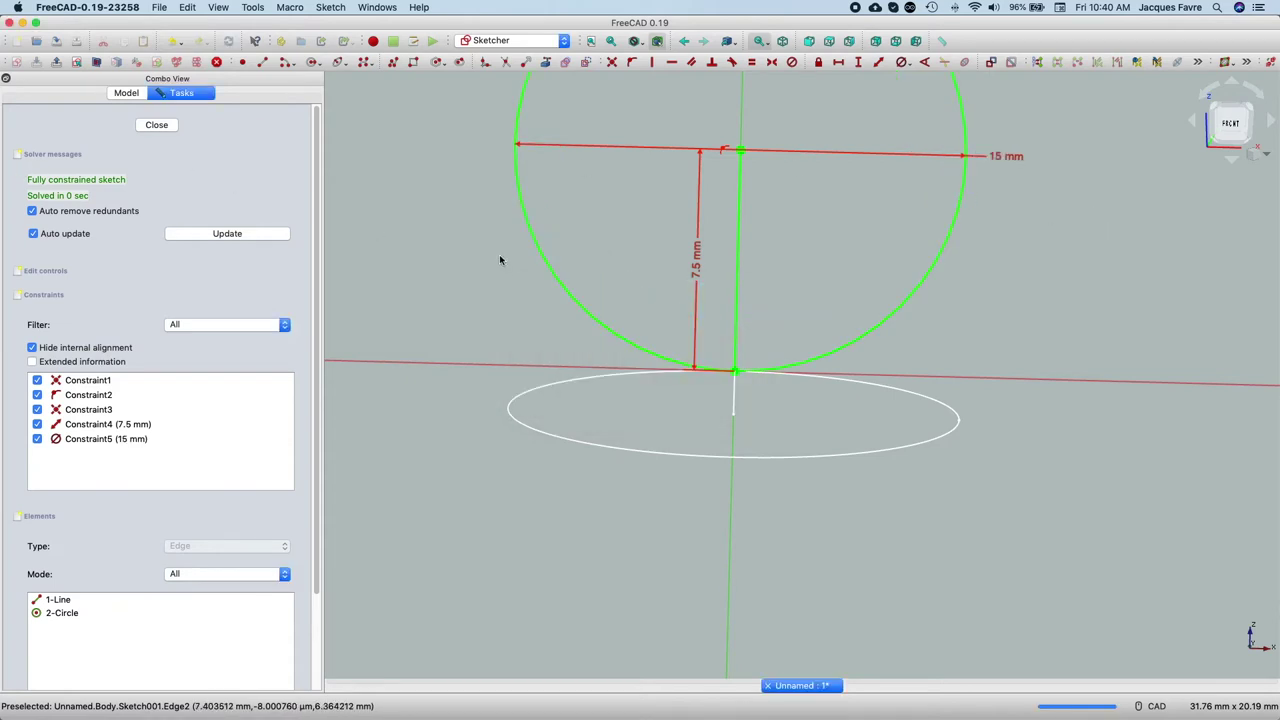
pyautogui.click(169, 129)
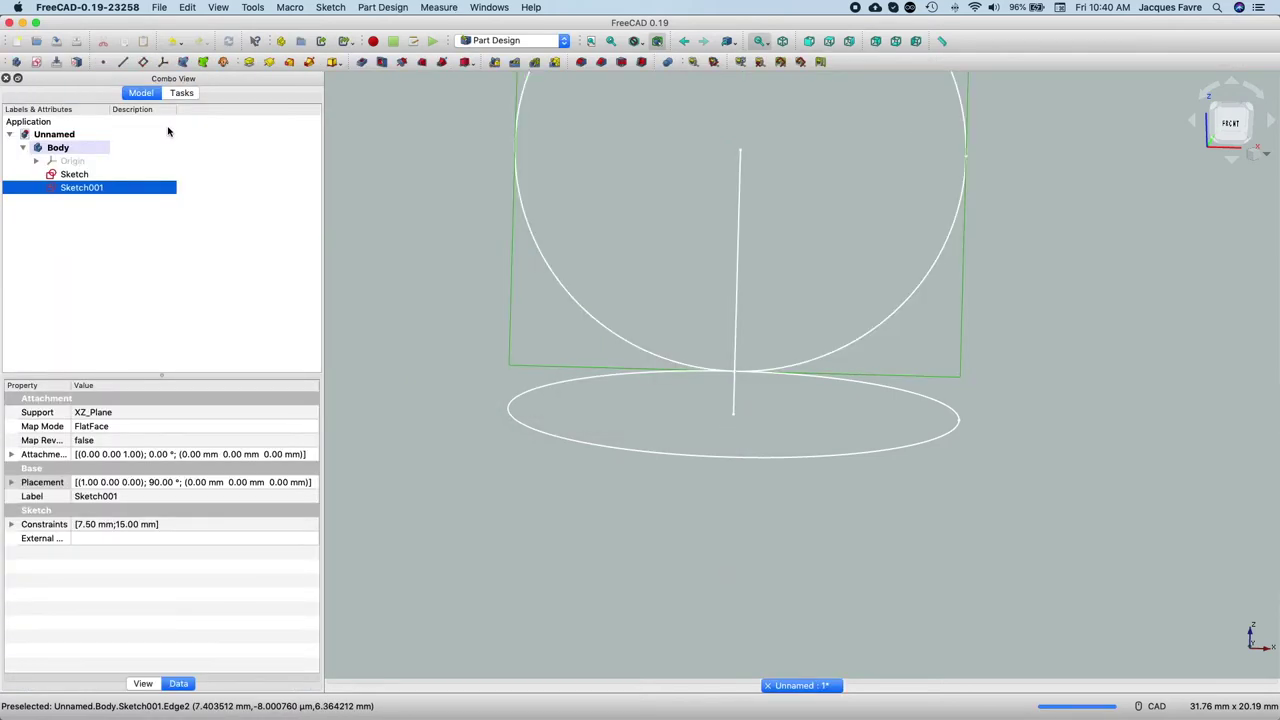
pyautogui.click(36, 61)
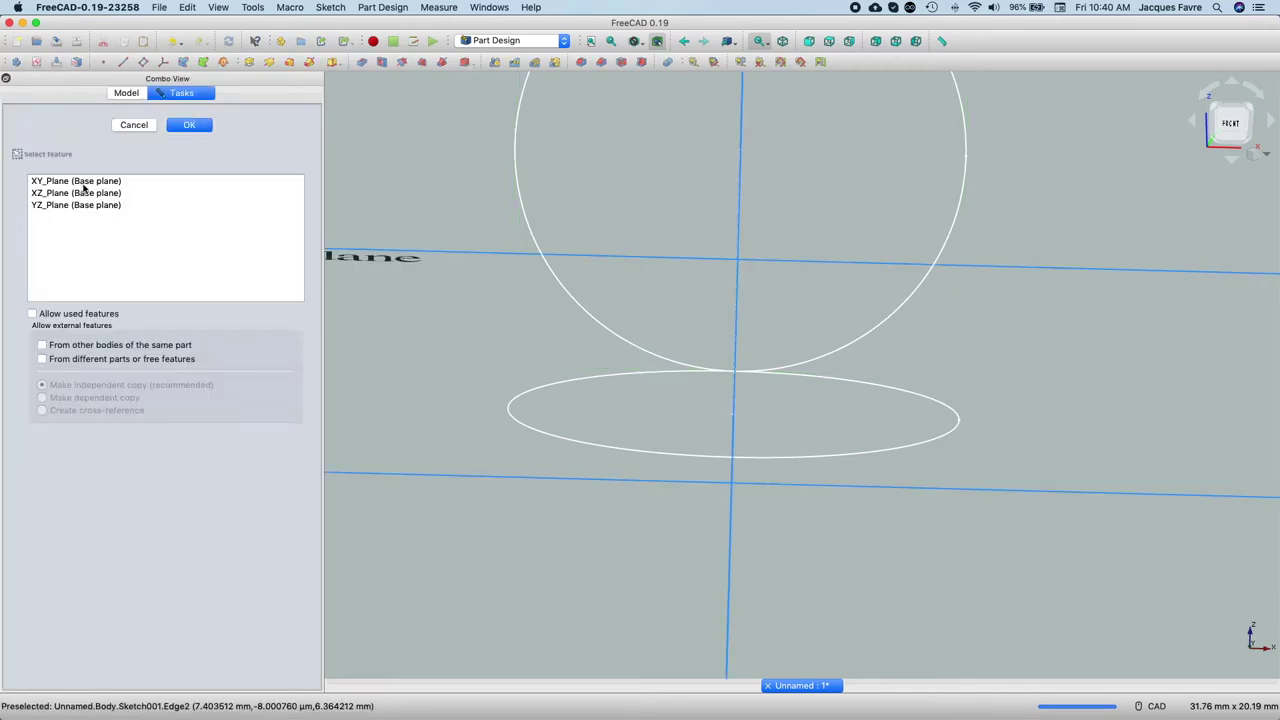
# - Start a new sketch on the YZ_Plane
pyautogui.press('2')
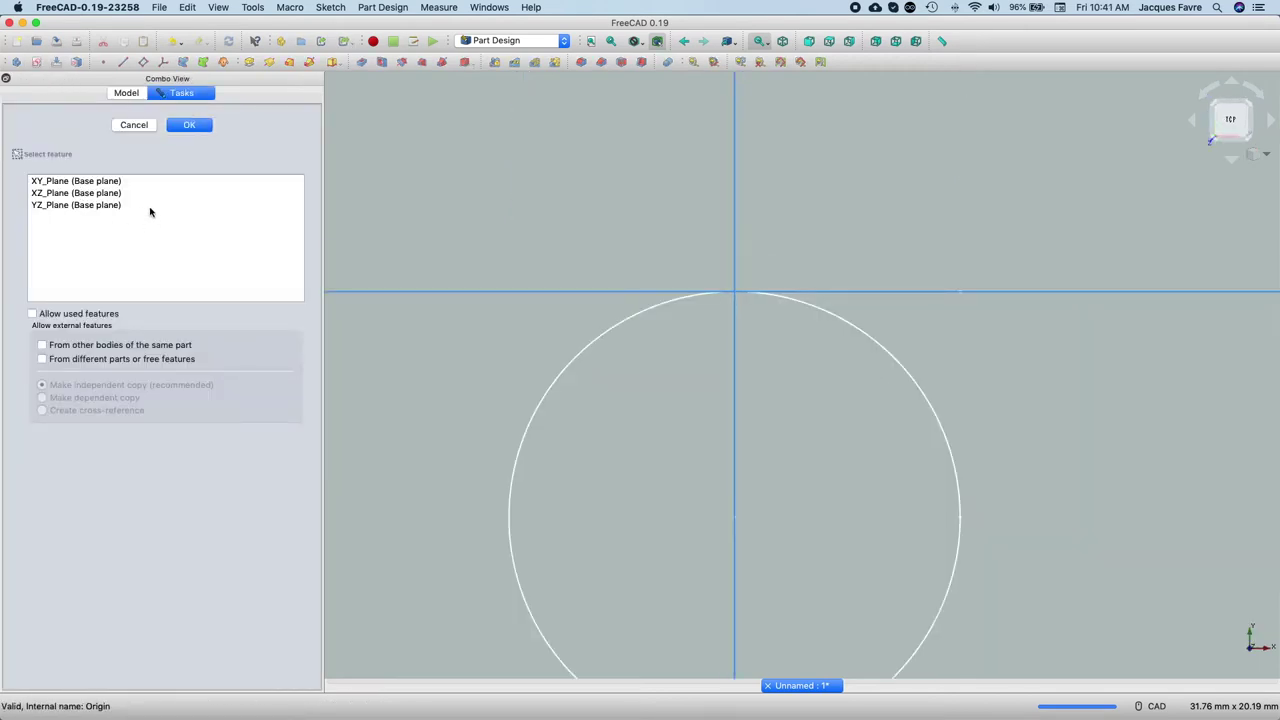
pyautogui.click(150, 206)
pyautogui.click(199, 124)
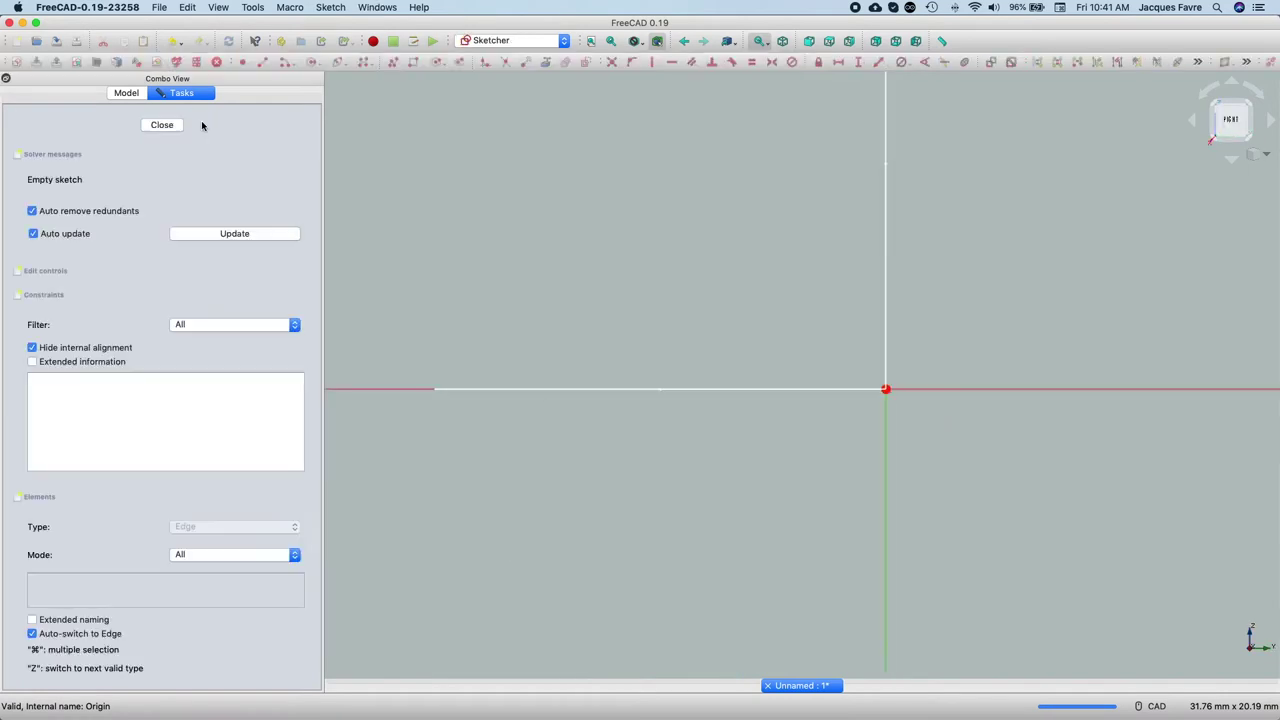
# - Draw a rectangle from the origin to a corner up and to the left
pyautogui.moveTo(567, 511)
pyautogui.mouseDown(button='middle')
pyautogui.moveTo(651, 580)
pyautogui.moveTo(657, 627)
pyautogui.mouseUp(button='middle')
pyautogui.scroll(-2, 657, 628)
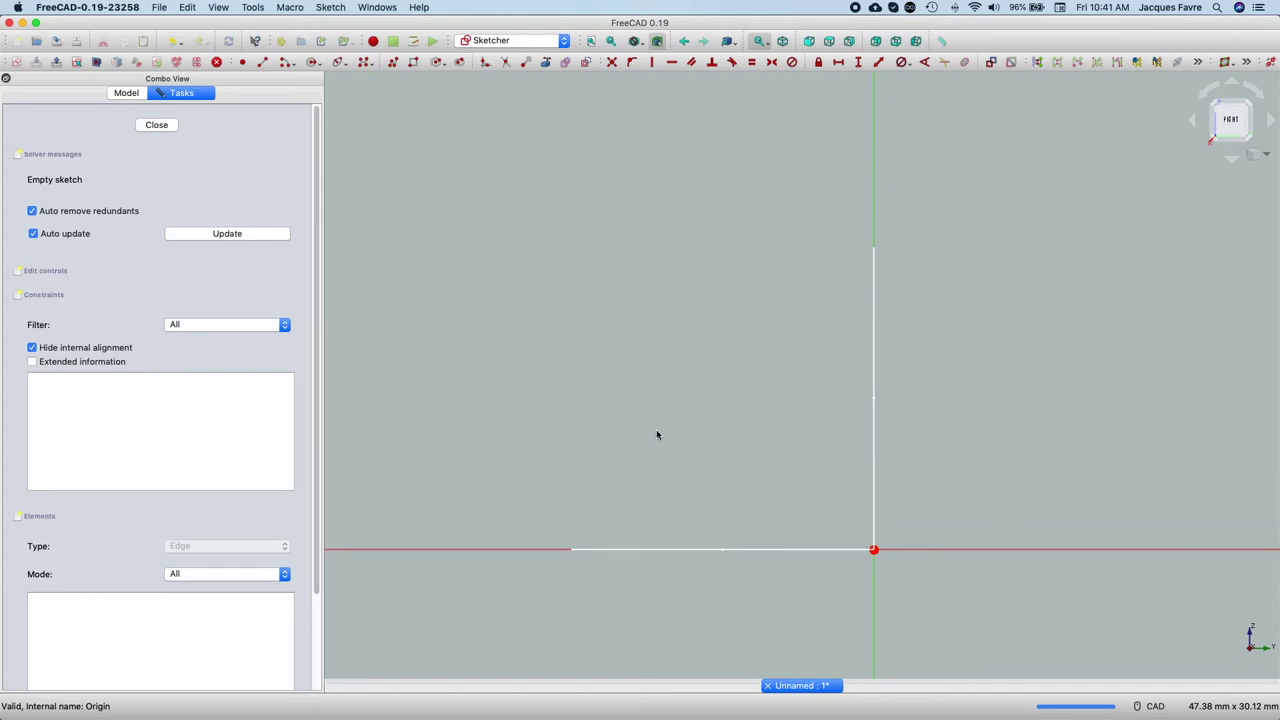
pyautogui.moveTo(657, 431); pyautogui.dragTo(671, 433, button='middle')
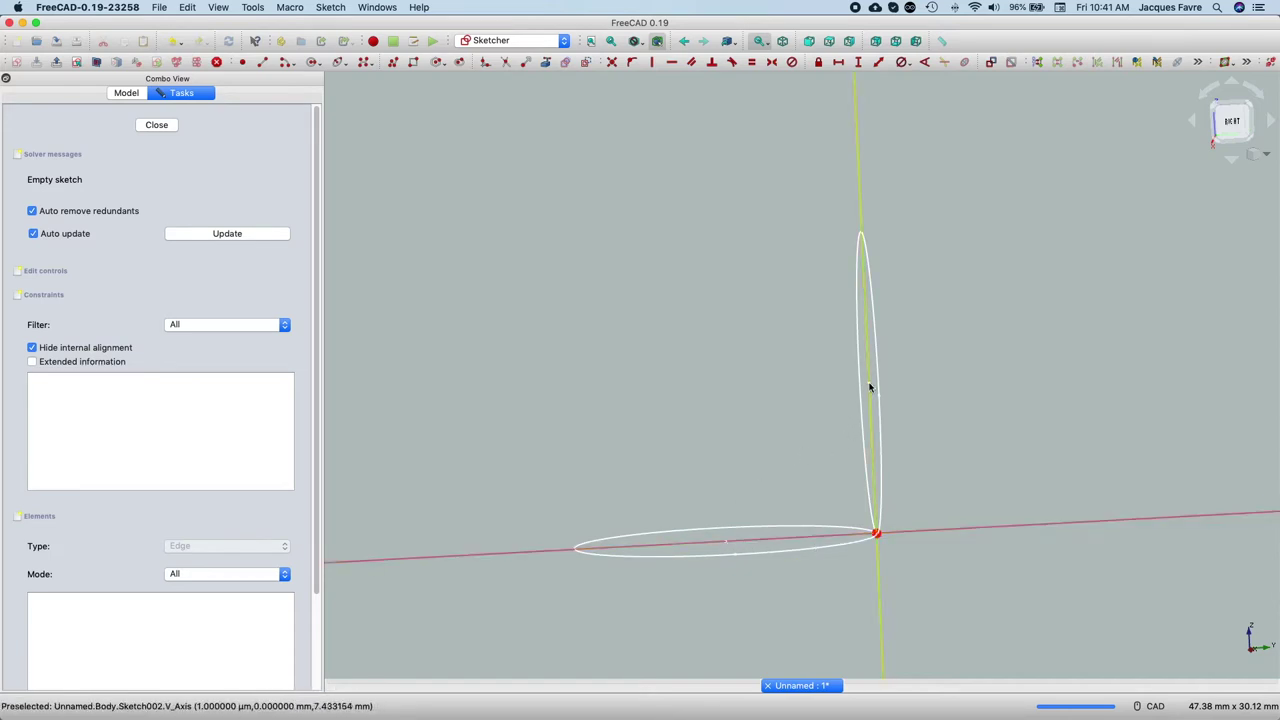
pyautogui.click(414, 62)
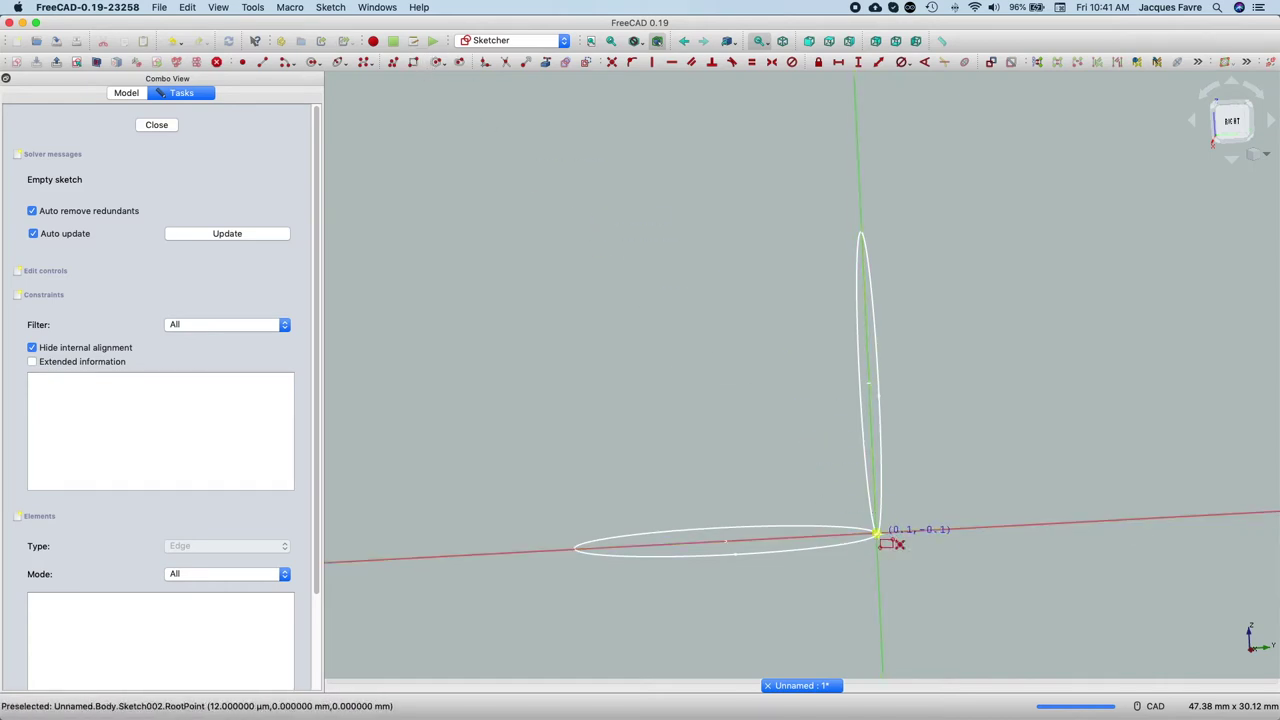
pyautogui.click(876, 535)
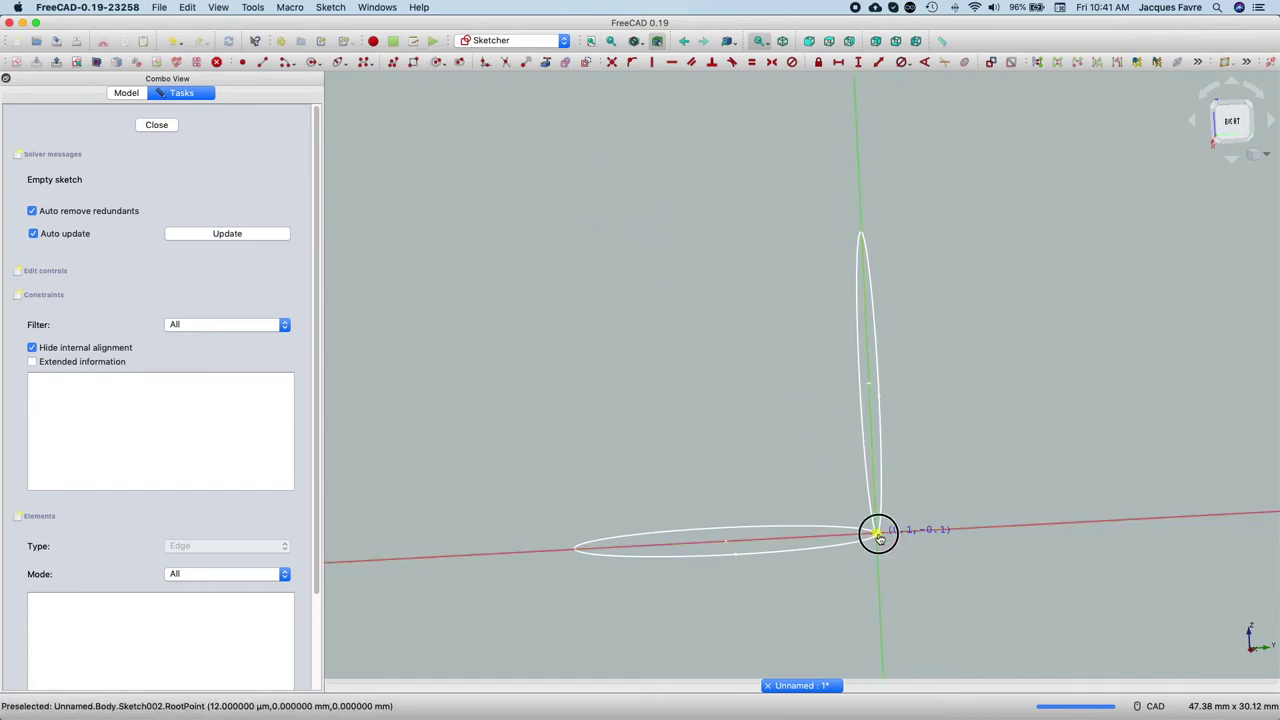
pyautogui.click(680, 385)
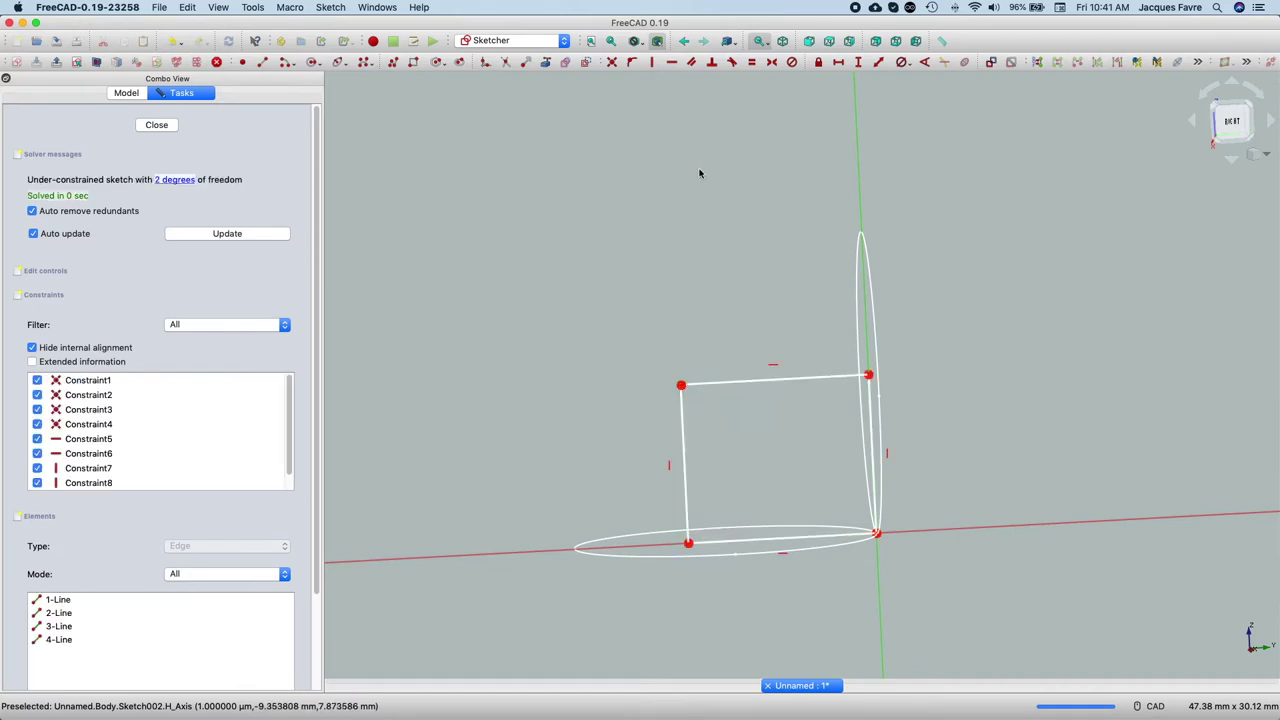
# - Dimension the rectangle's top edge and left edge at 7.5 mm each
pyautogui.click(800, 383)
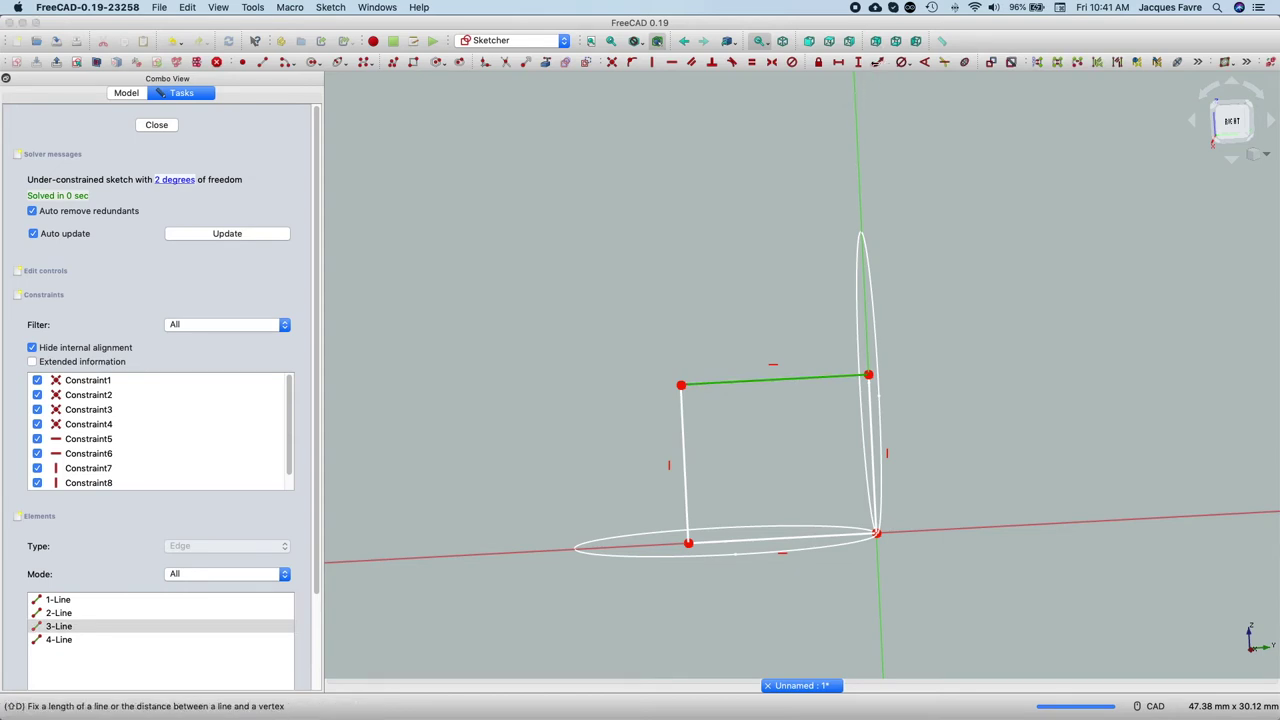
pyautogui.click(878, 62)
pyautogui.write('7.5')
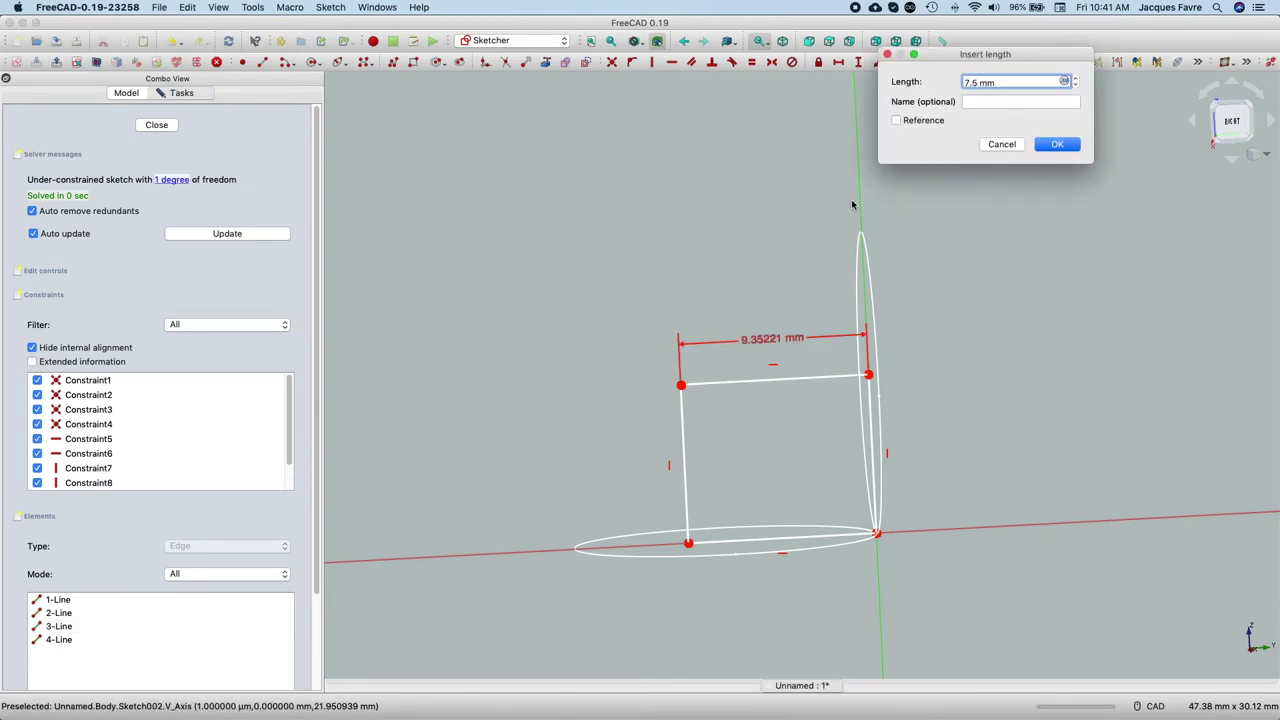
pyautogui.click(1058, 144)
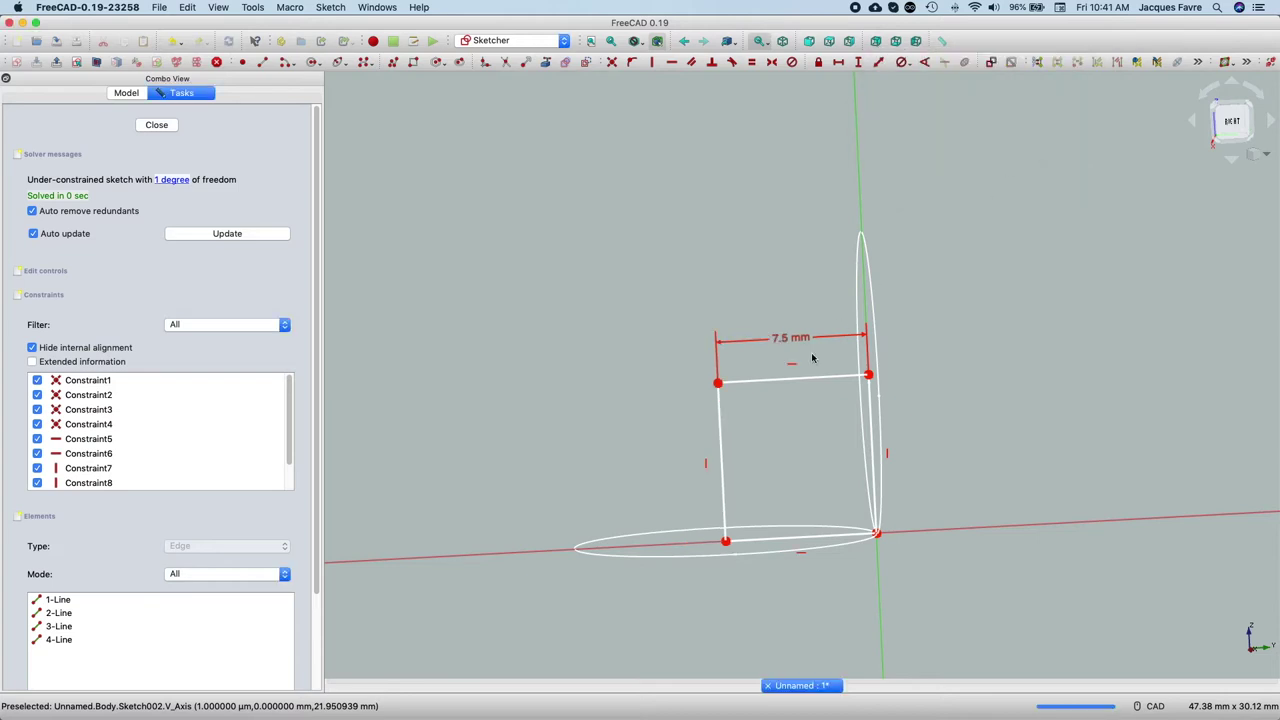
pyautogui.click(723, 462)
pyautogui.rightClick(668, 434)
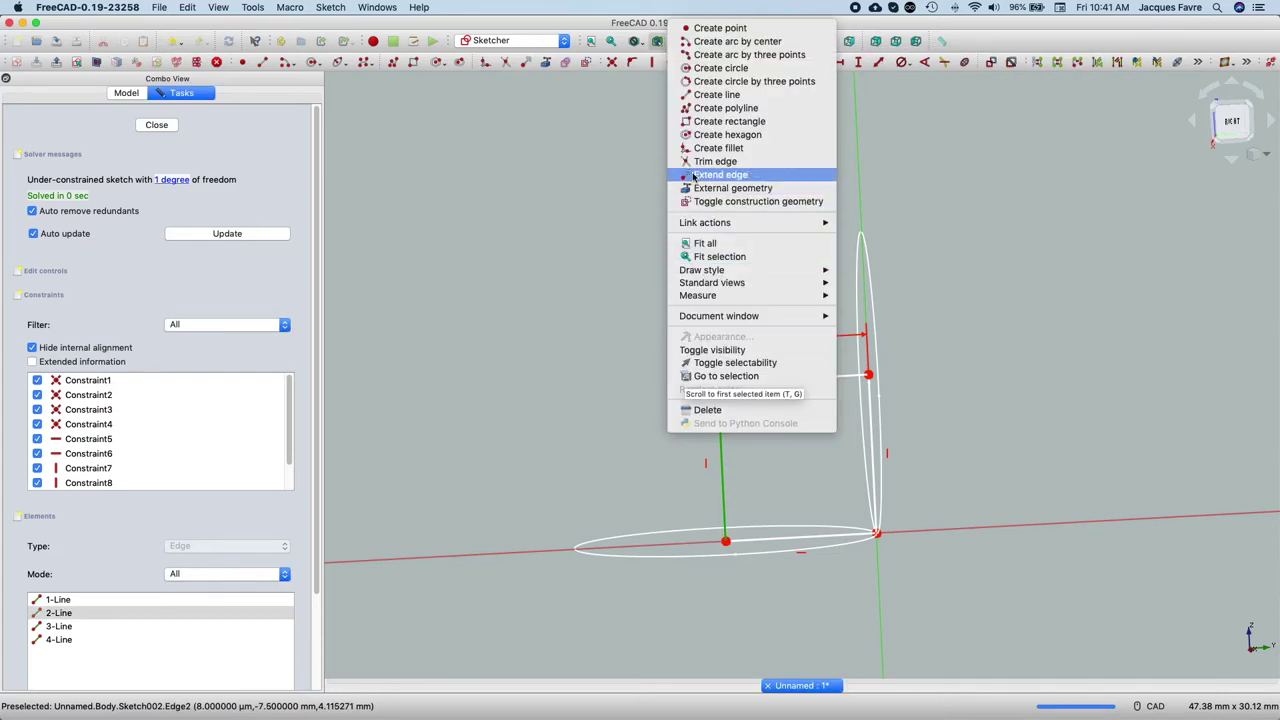
pyautogui.click(889, 66)
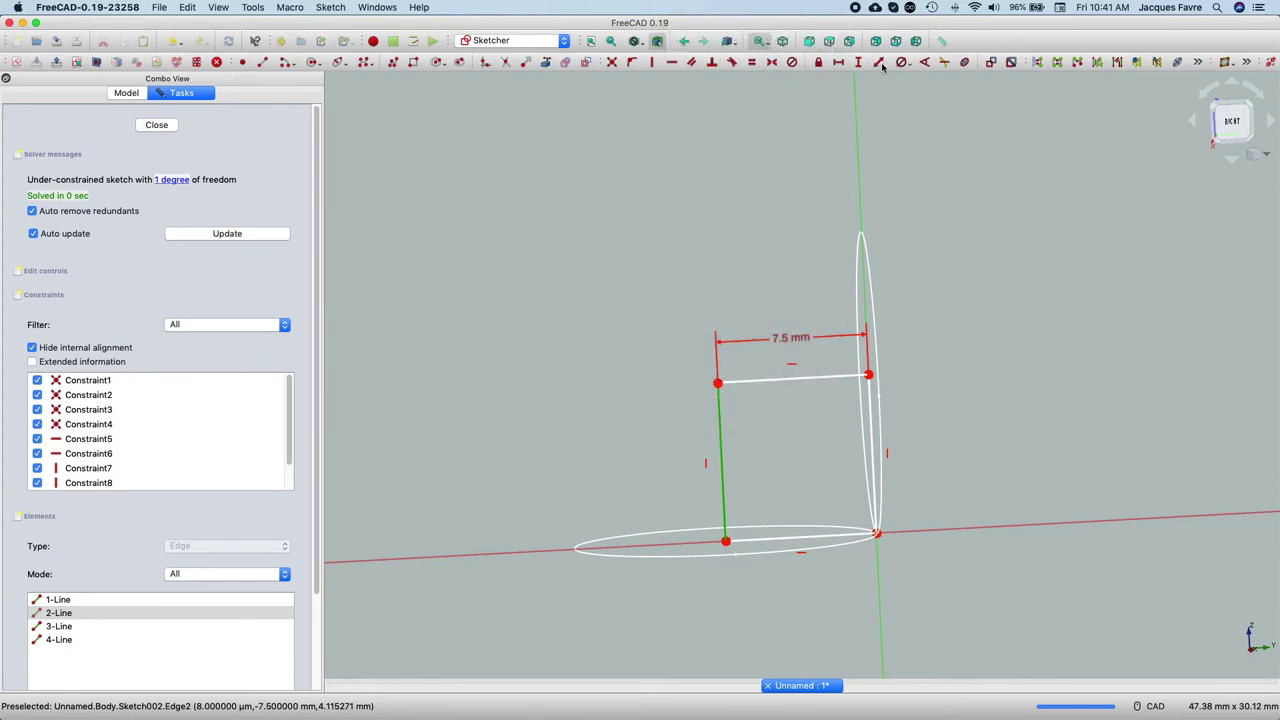
pyautogui.click(858, 63)
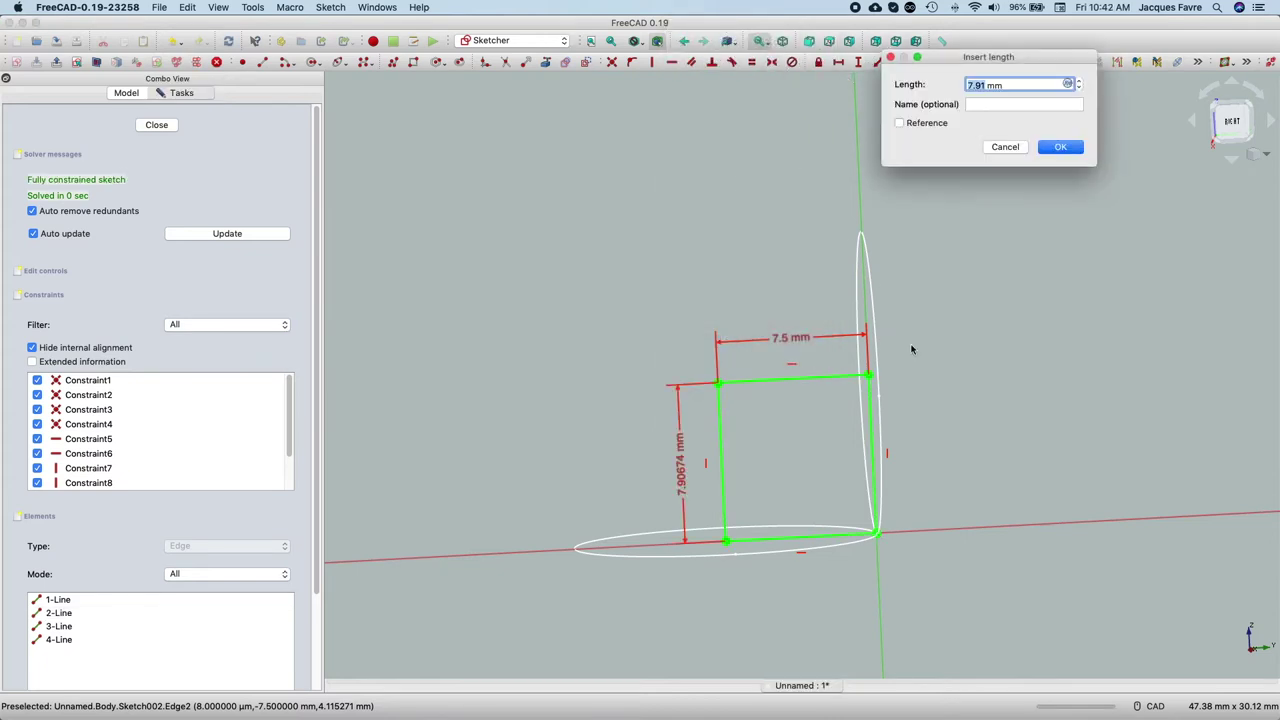
pyautogui.write('7.5')
pyautogui.click(1065, 147)
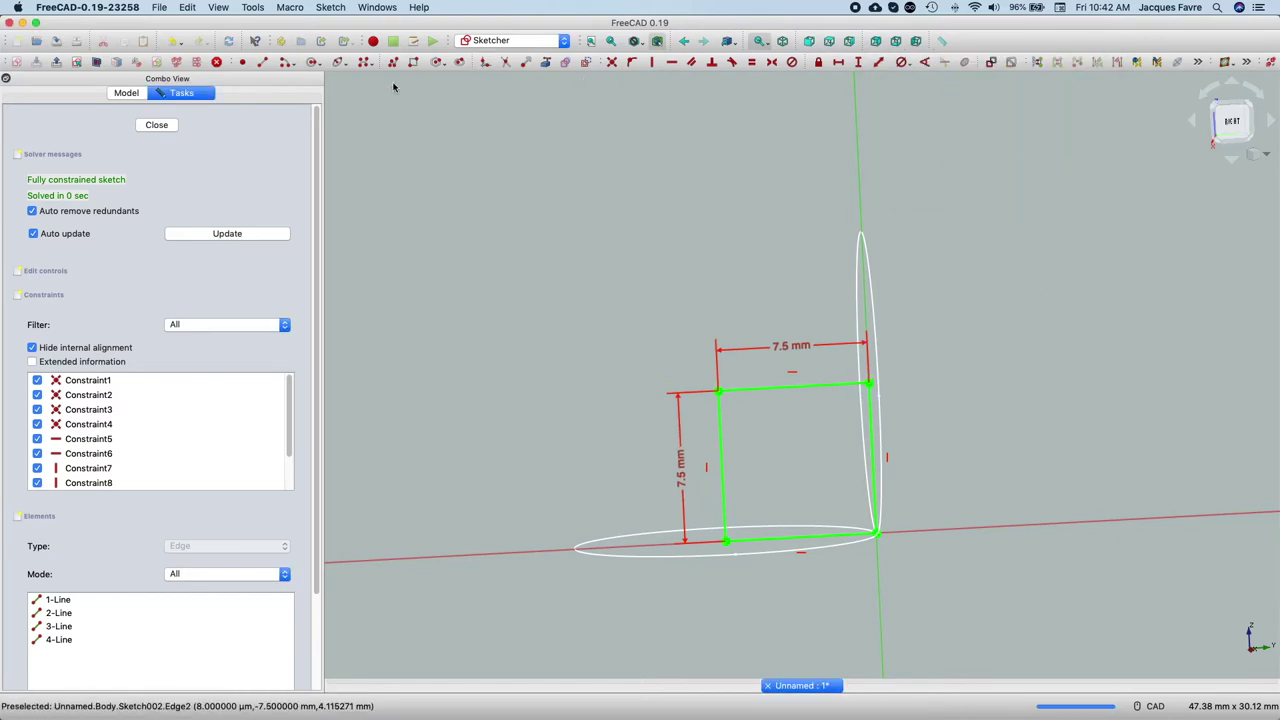
pyautogui.click(266, 64)
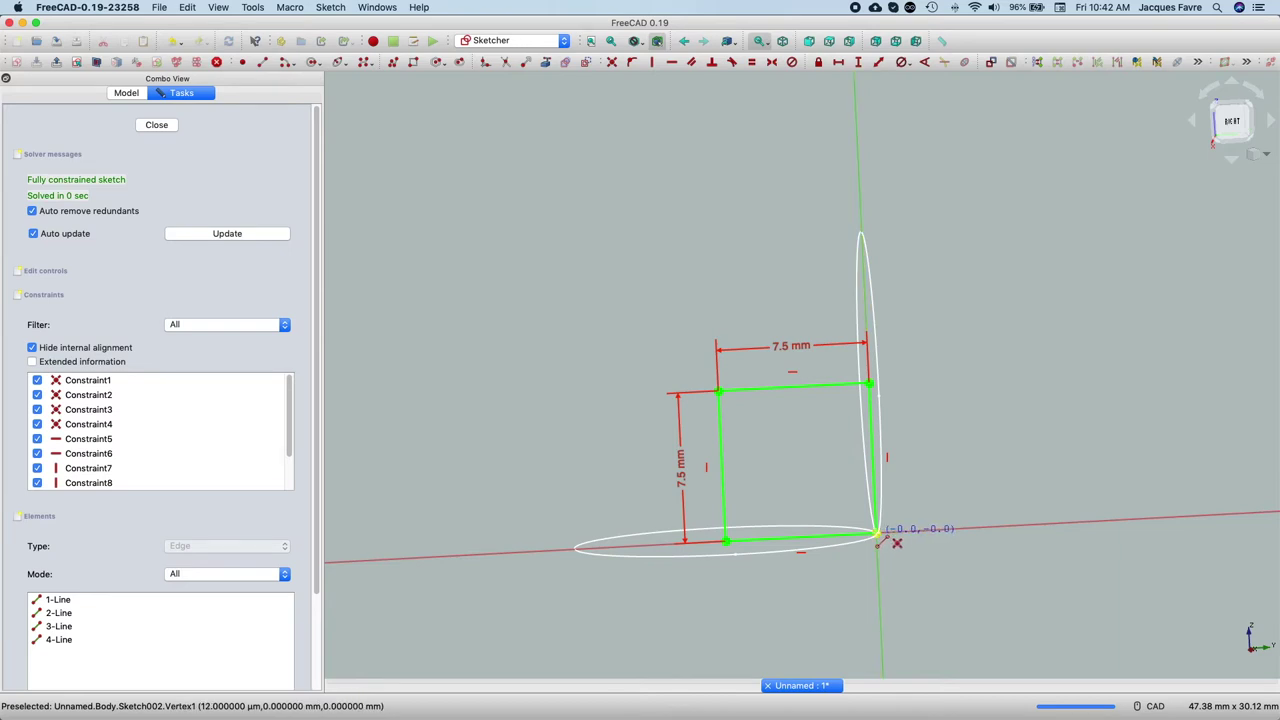
pyautogui.click(877, 538)
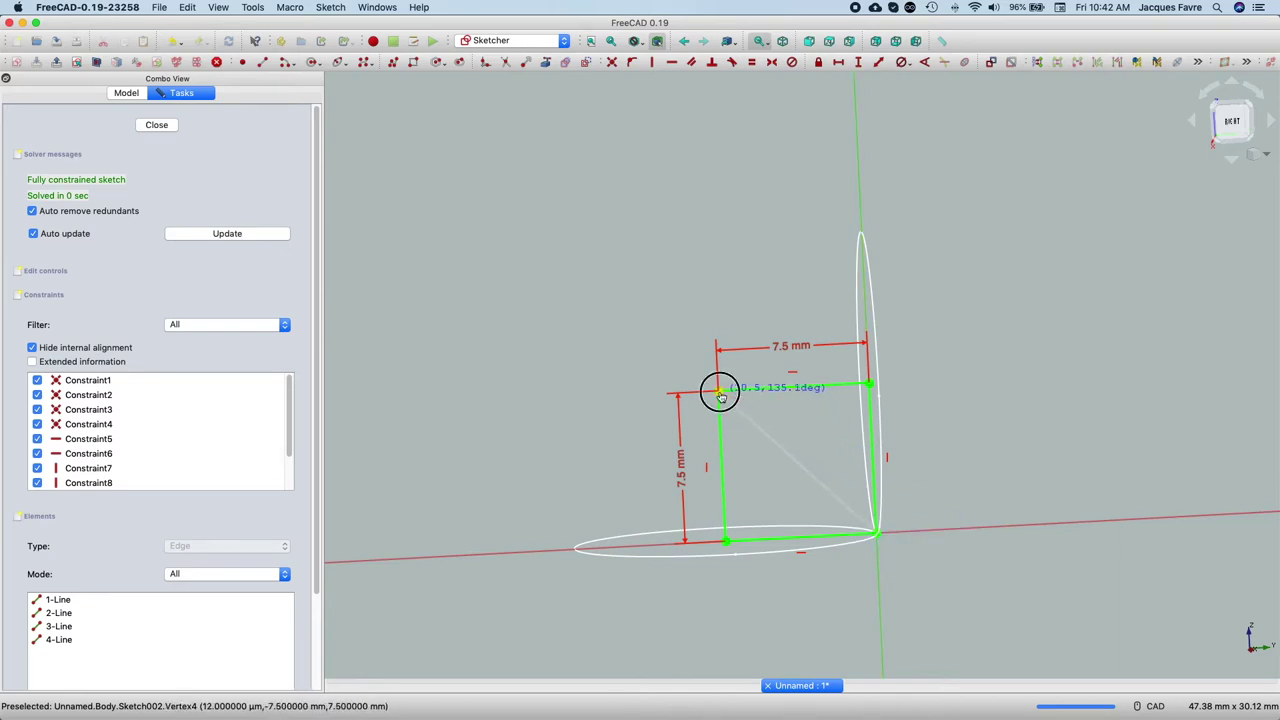
# - Draw a diagonal from the origin to the square's top-left corner with a 45° reference angle
pyautogui.click(720, 393)
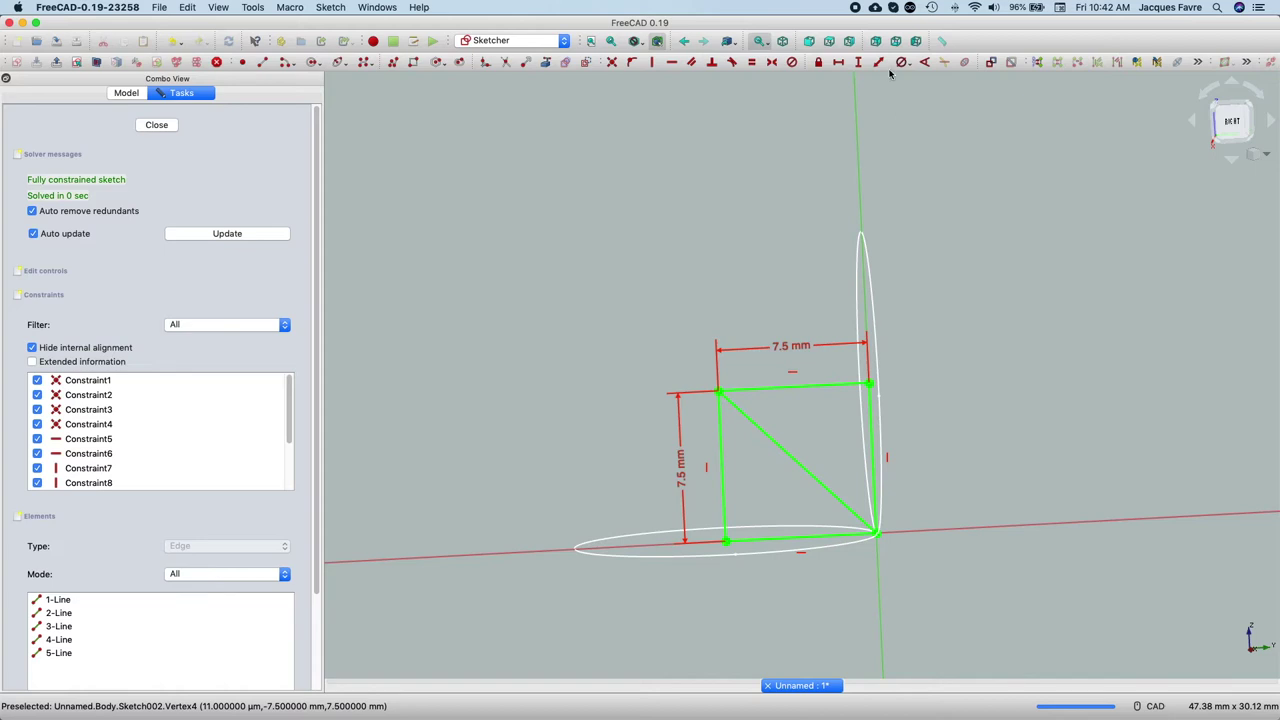
pyautogui.click(924, 62)
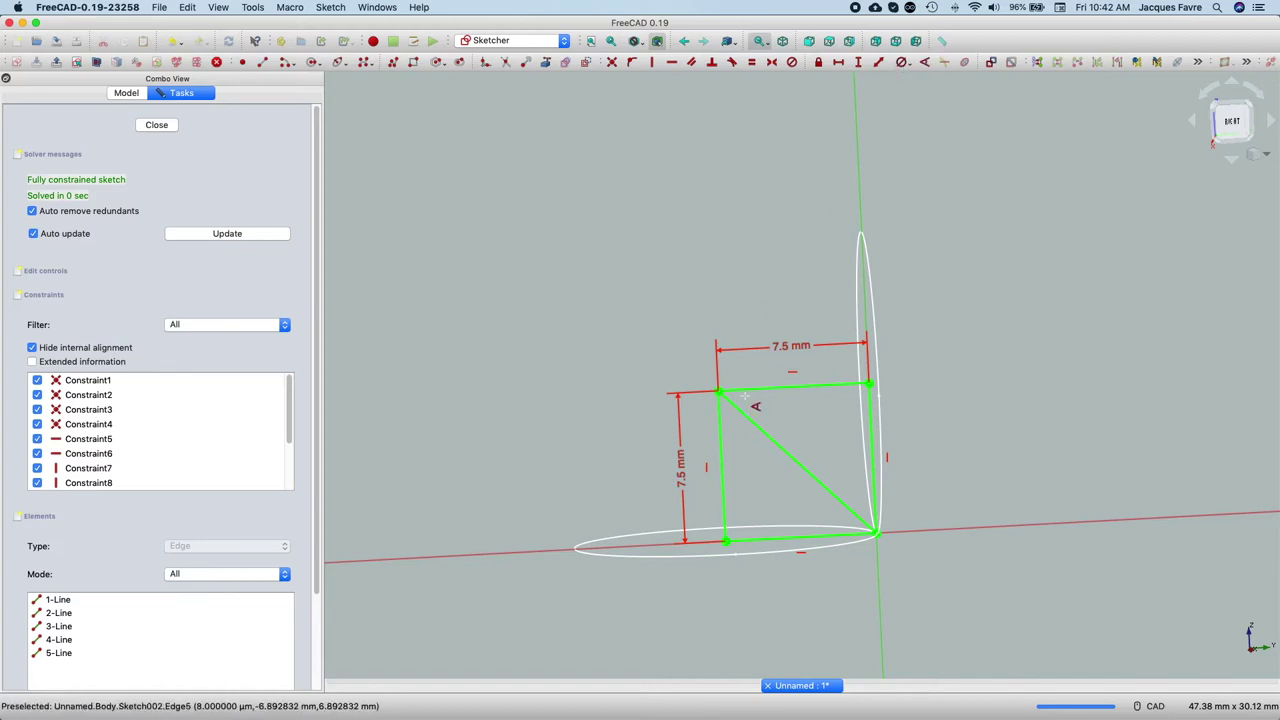
pyautogui.click(753, 426)
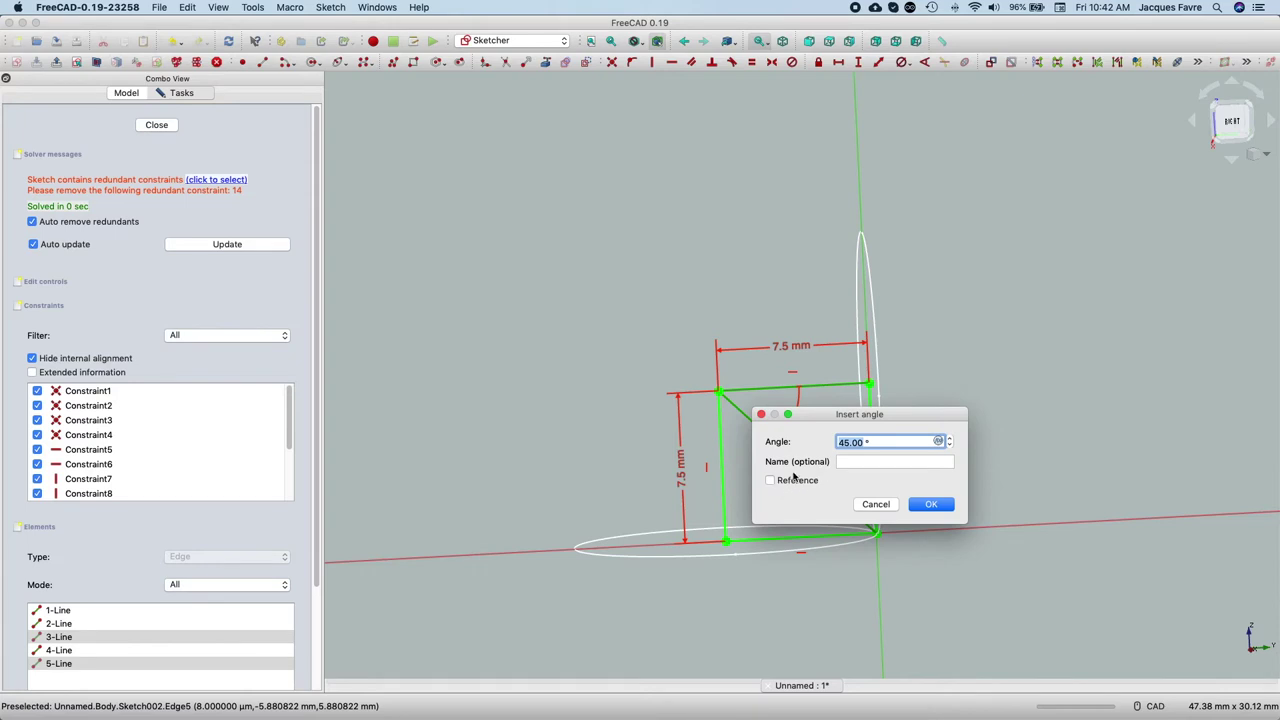
pyautogui.click(771, 480)
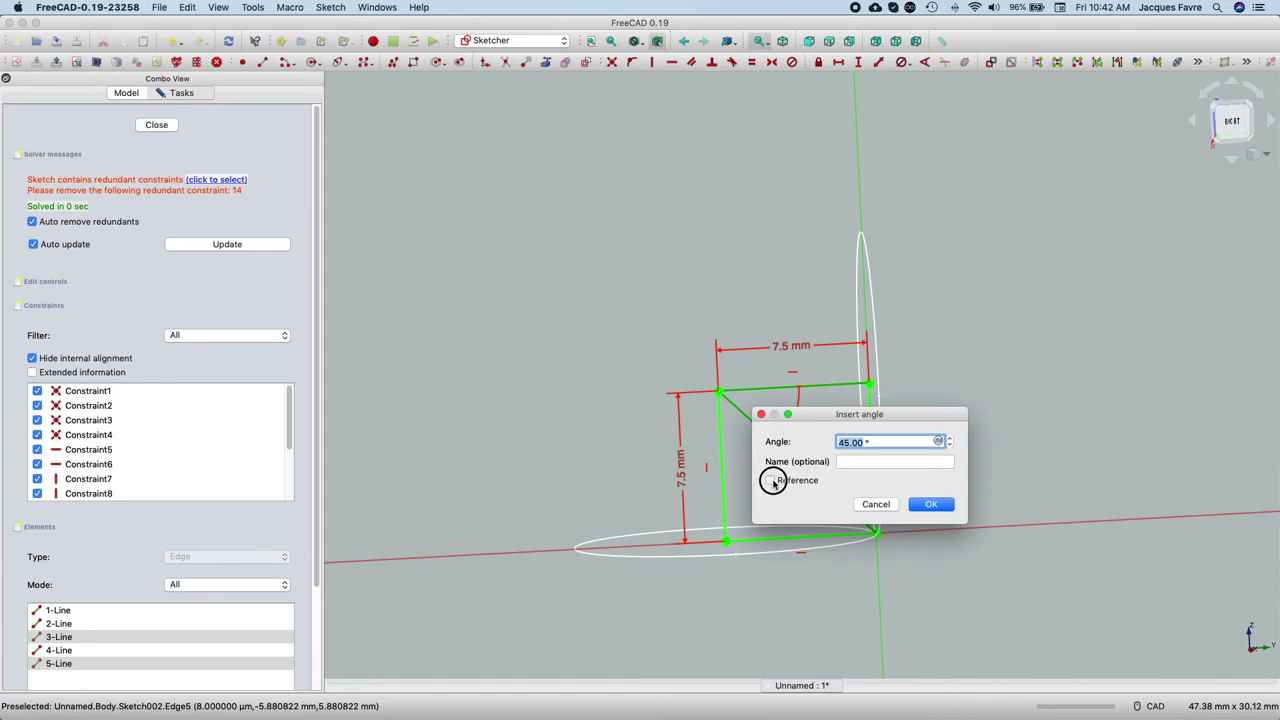
pyautogui.click(931, 505)
# - Add a reference angle between the diagonal and the square's left side
pyautogui.click(800, 463)
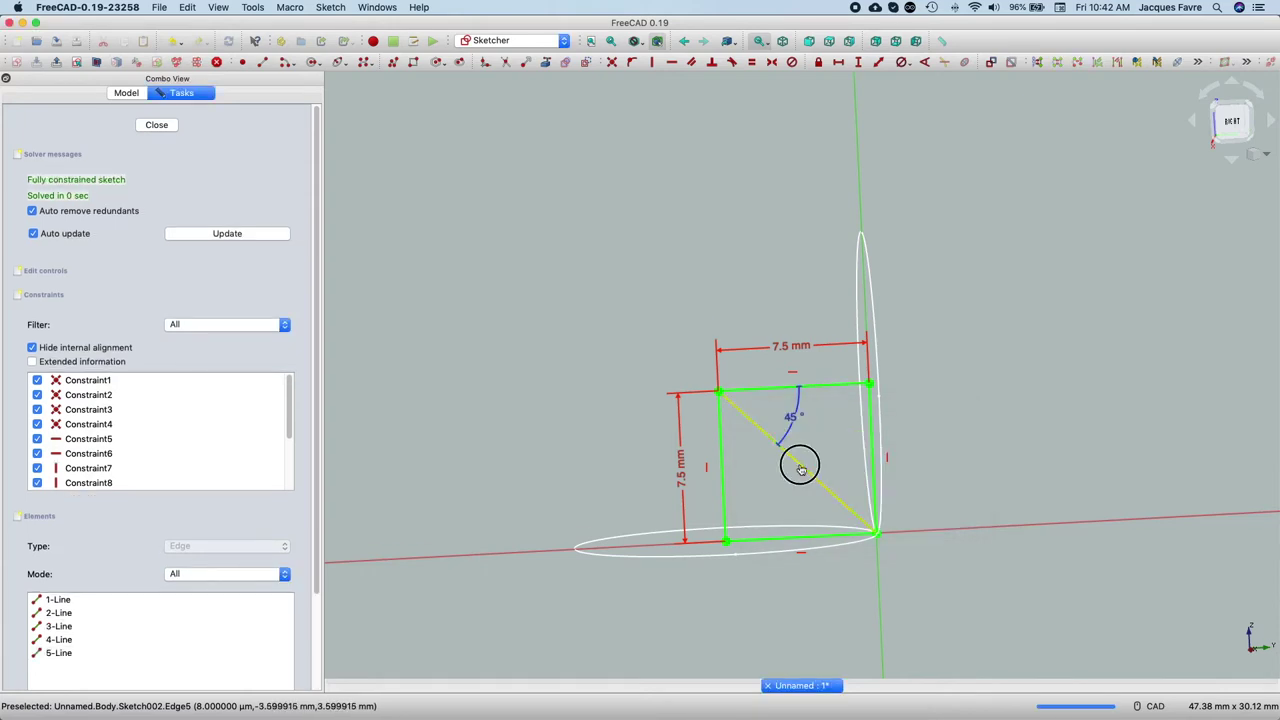
pyautogui.click(725, 480)
pyautogui.press('a')
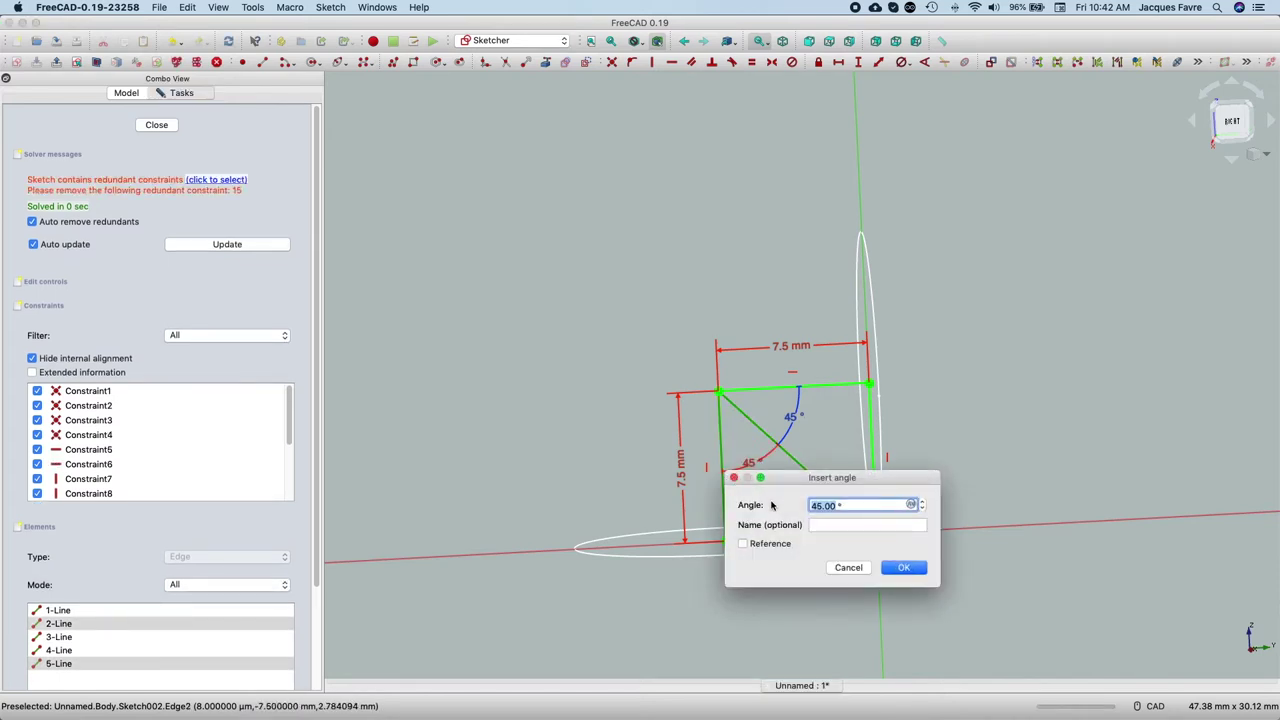
pyautogui.click(742, 544)
pyautogui.click(903, 567)
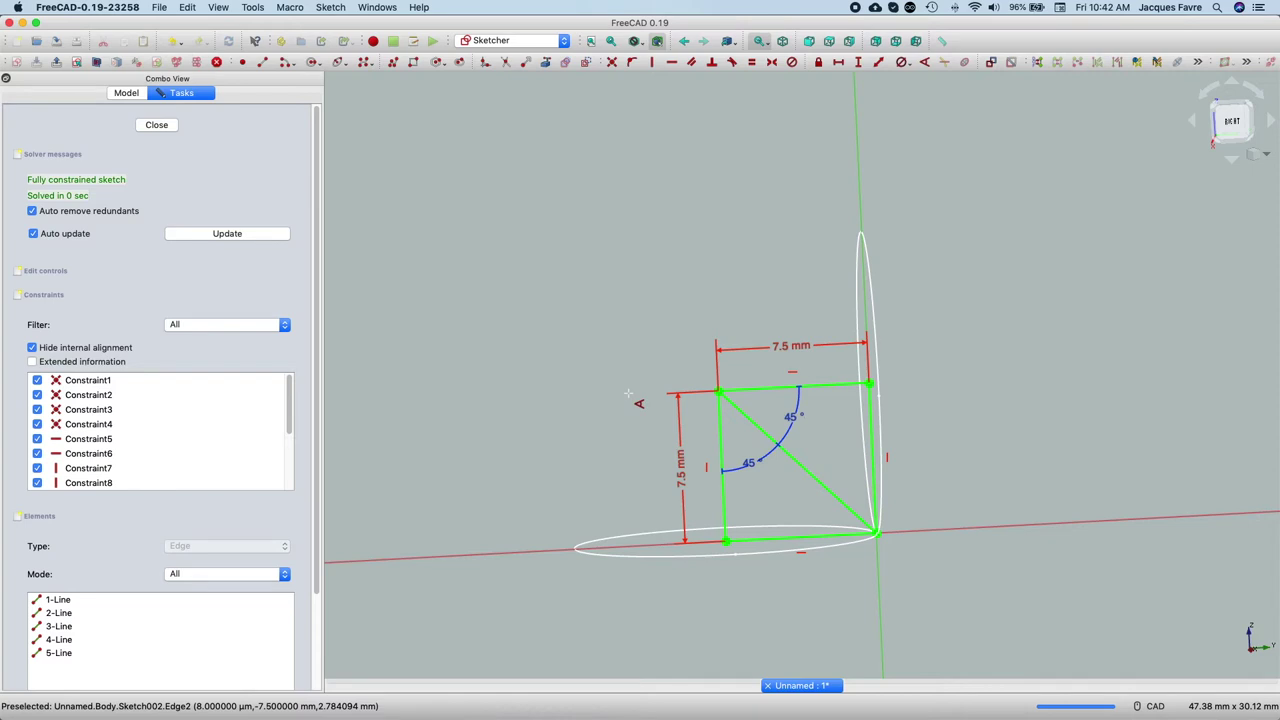
pyautogui.moveTo(628, 392)
pyautogui.mouseDown()
pyautogui.moveTo(597, 332)
pyautogui.moveTo(594, 500)
pyautogui.moveTo(614, 540)
pyautogui.moveTo(906, 518)
pyautogui.moveTo(877, 396)
pyautogui.moveTo(710, 384)
pyautogui.moveTo(724, 408)
pyautogui.moveTo(677, 351)
pyautogui.moveTo(695, 373)
pyautogui.mouseUp()
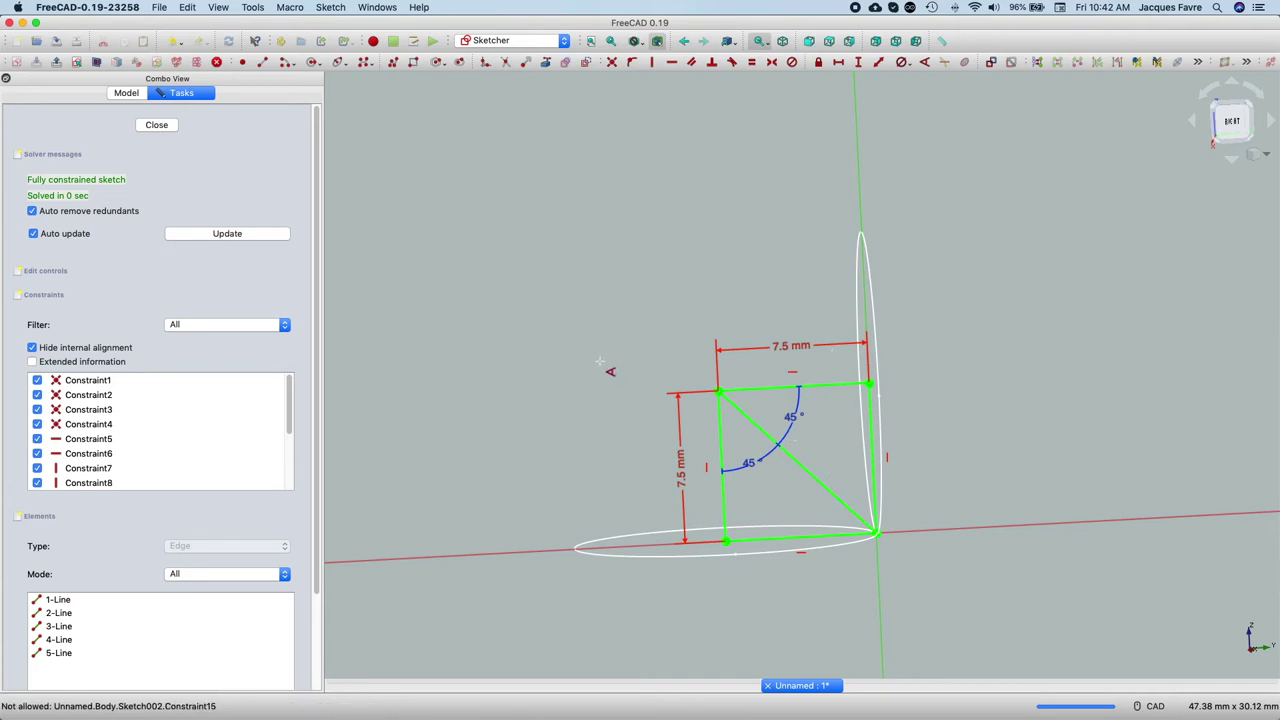
pyautogui.click(157, 125)
# - Create a new body, Body001, and add a bevel gear from the Gear workbench
pyautogui.click(130, 136)
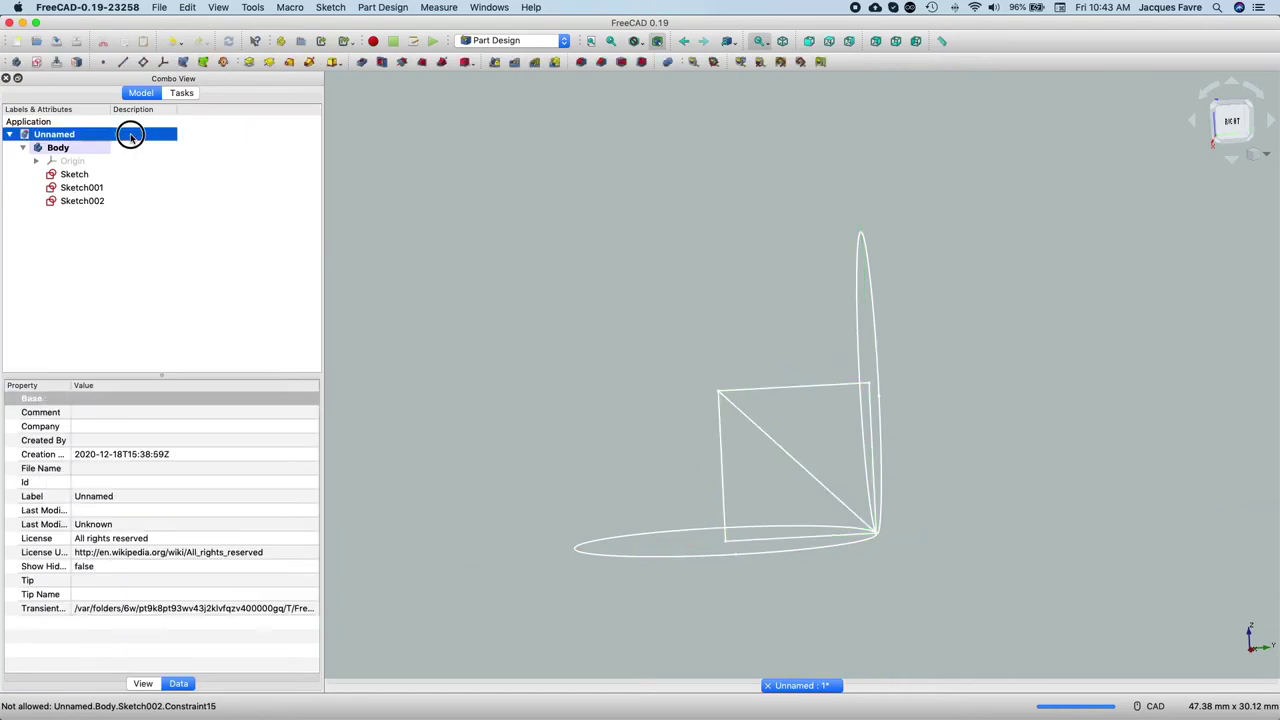
pyautogui.click(18, 62)
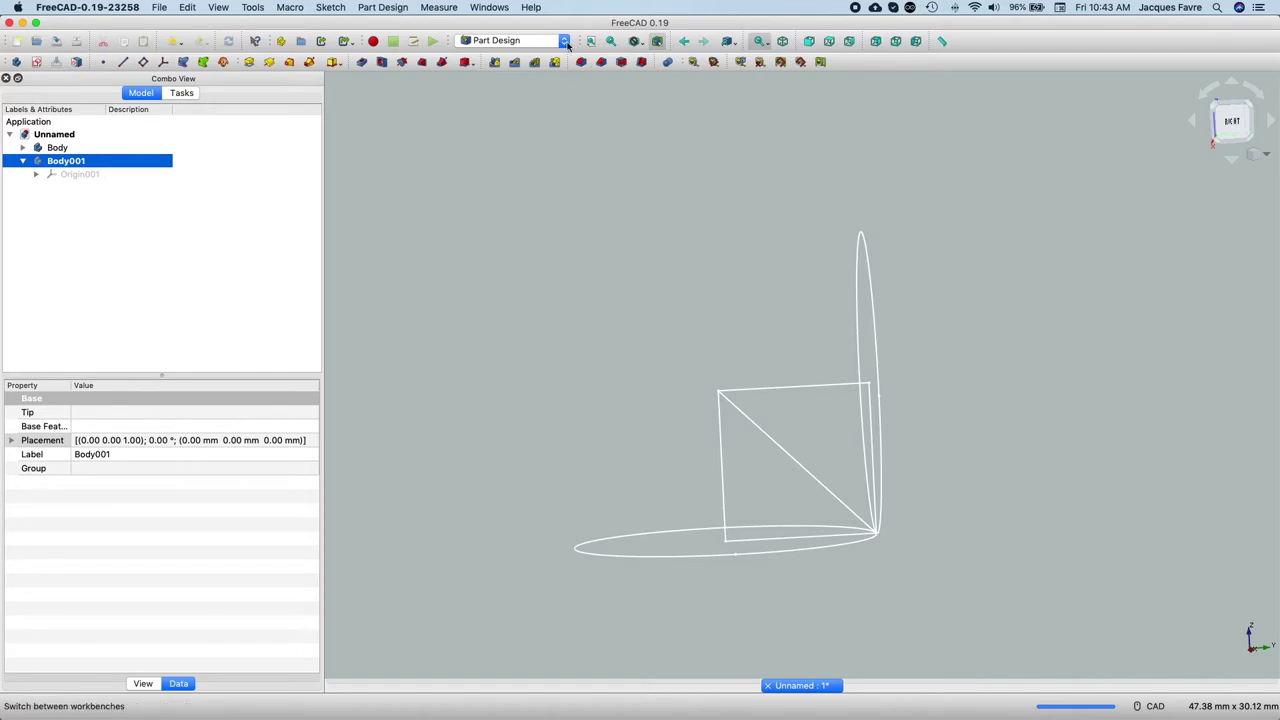
pyautogui.click(548, 41)
pyautogui.click(545, 91)
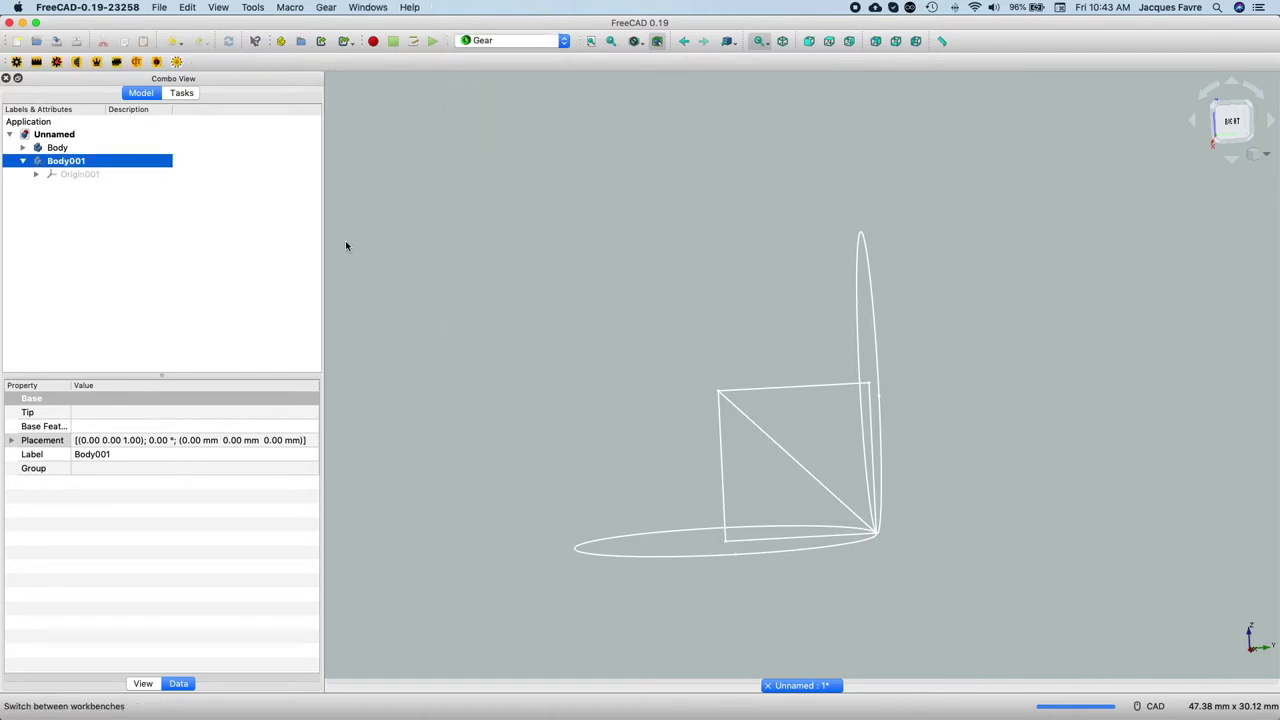
pyautogui.click(76, 61)
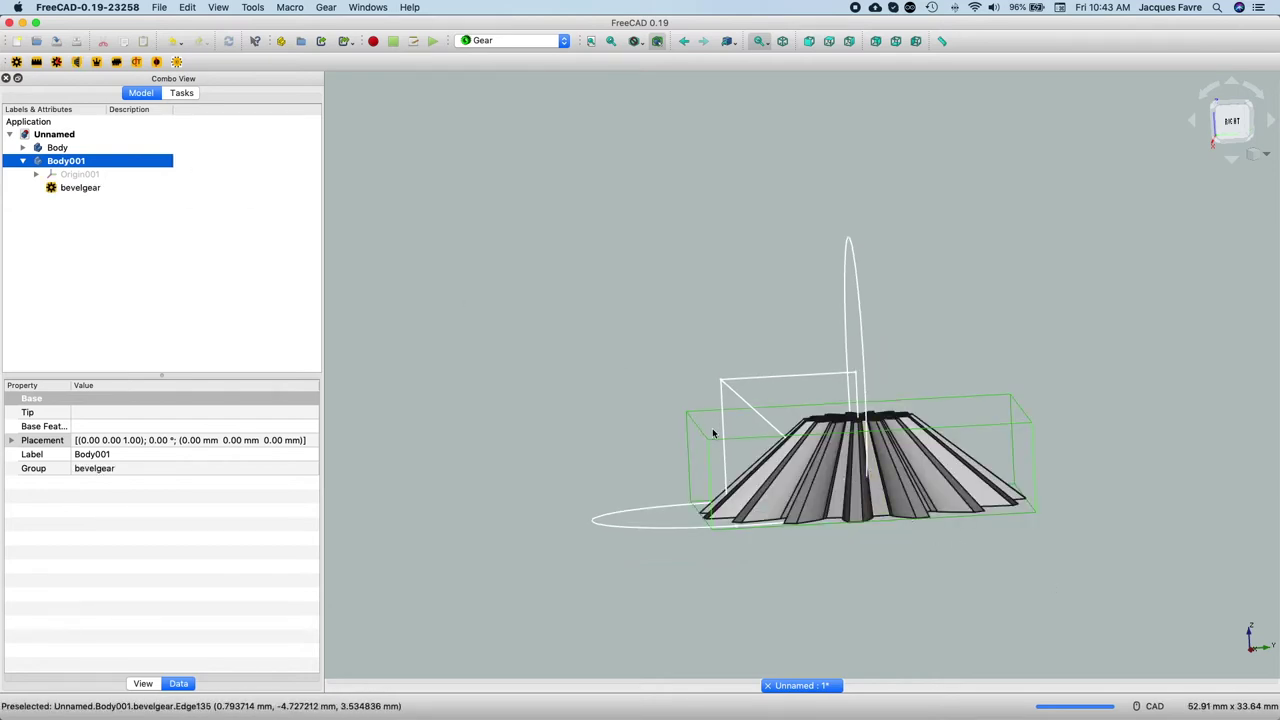
# - Set Body001's placement Y translation to -7.5 mm
pyautogui.click(309, 443)
pyautogui.click(311, 440)
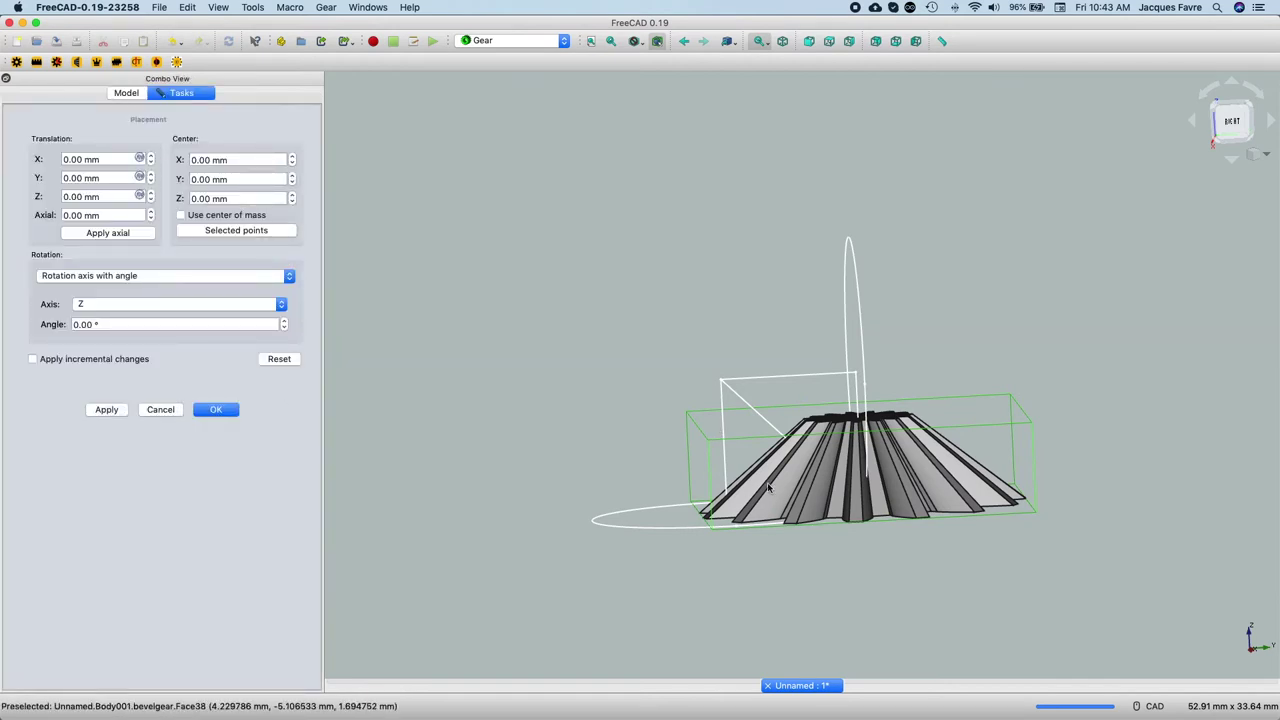
pyautogui.click(151, 183)
pyautogui.click(151, 183)
pyautogui.click(151, 183)
pyautogui.click(151, 183)
pyautogui.click(151, 183)
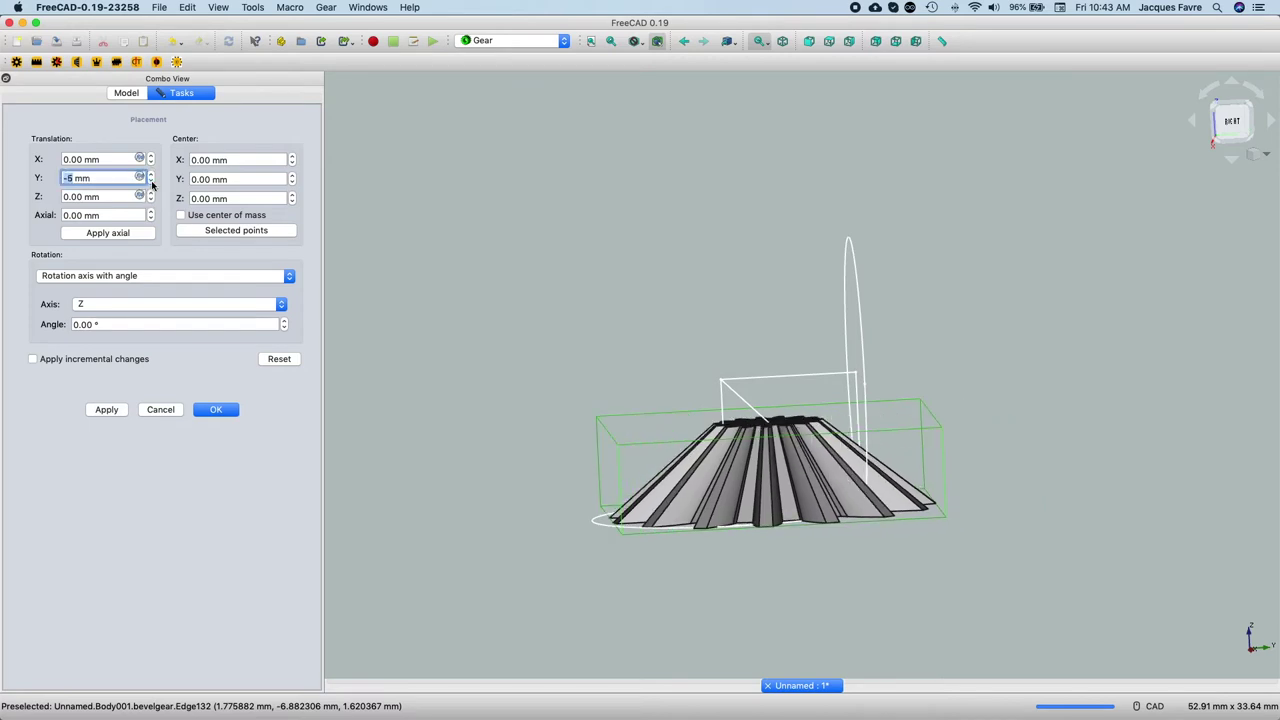
pyautogui.moveTo(123, 178); pyautogui.dragTo(38, 178)
pyautogui.write('-7')
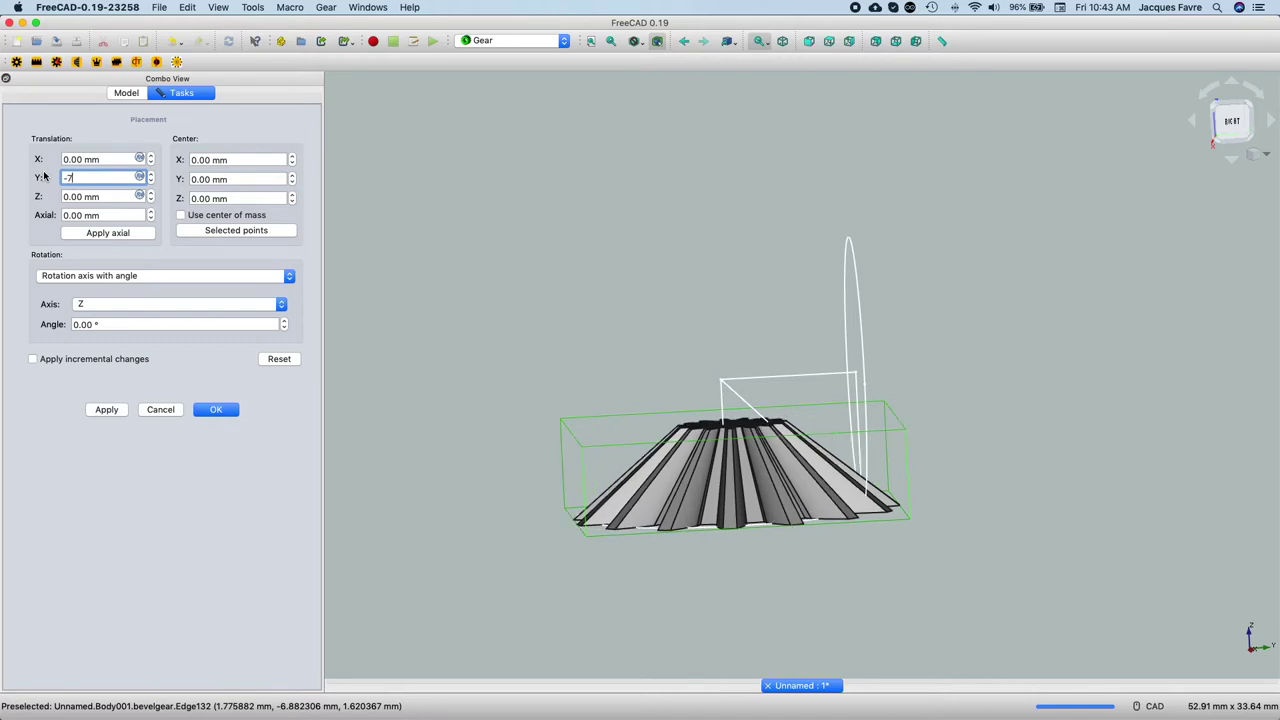
pyautogui.write('.5')
pyautogui.press('Return')
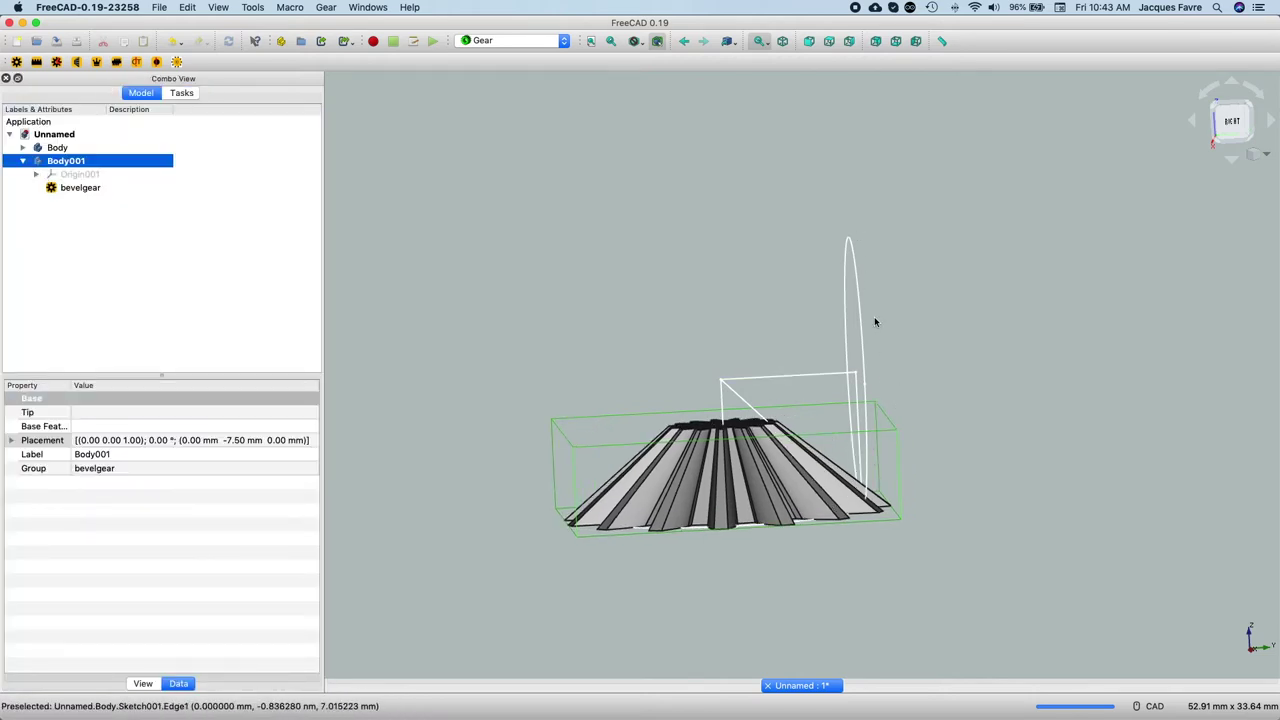
# - Create a third body, Body002, in the Part Design workbench
pyautogui.click(126, 240)
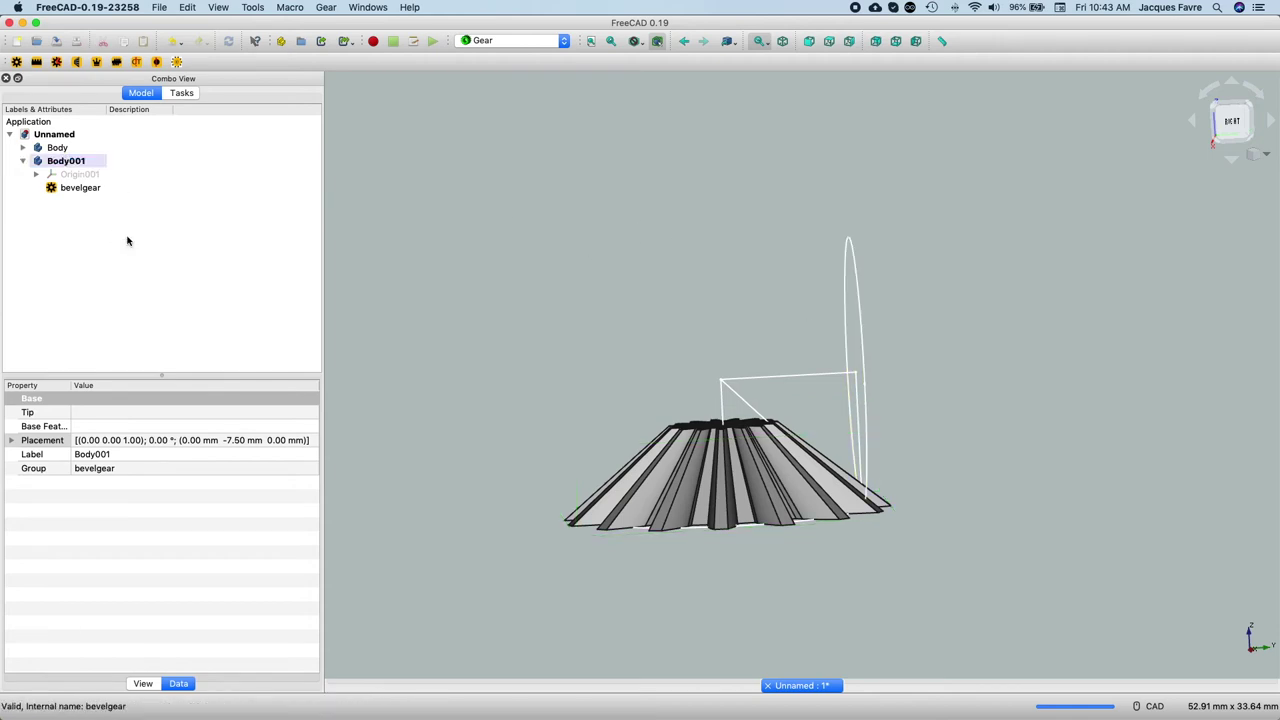
pyautogui.click(94, 133)
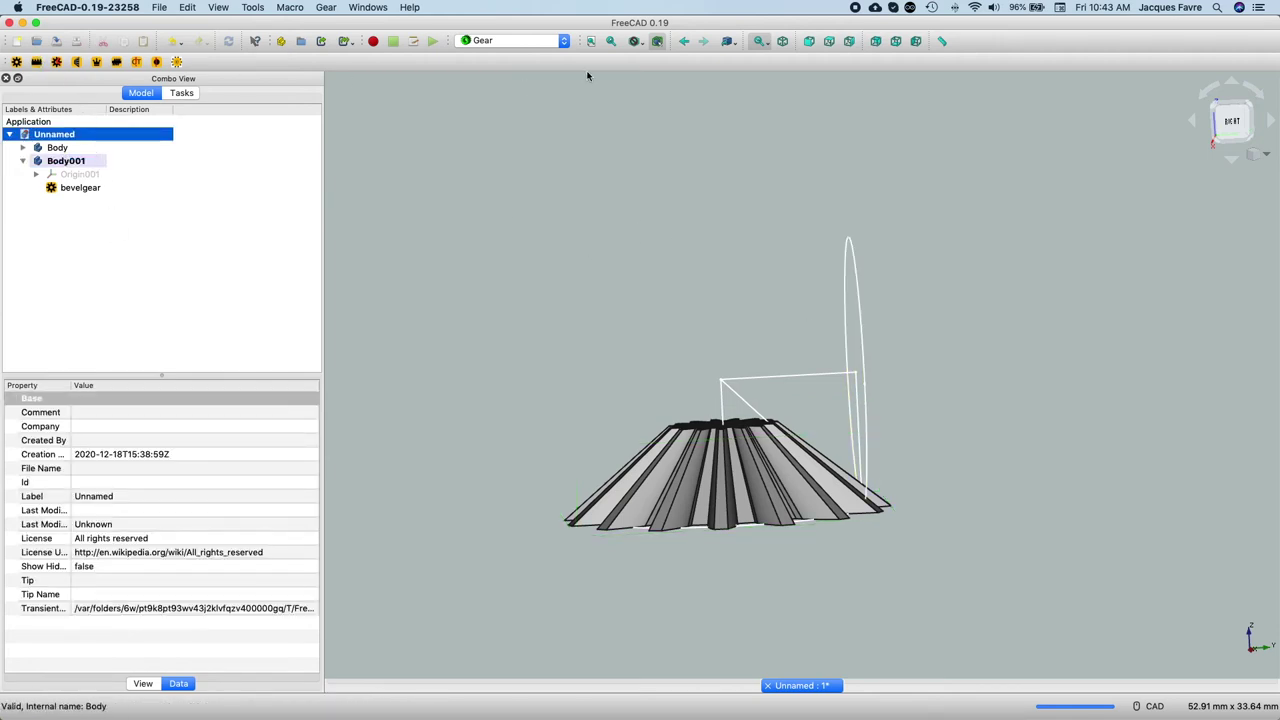
pyautogui.click(565, 41)
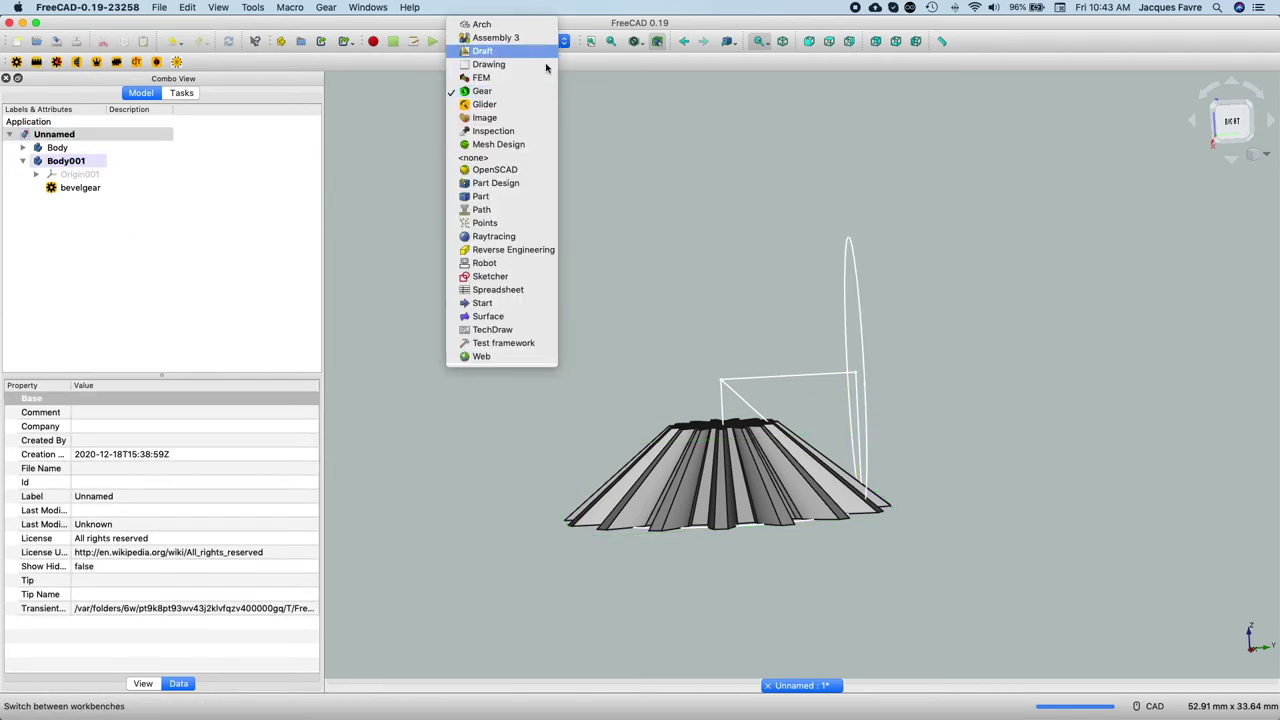
pyautogui.click(512, 183)
pyautogui.click(61, 143)
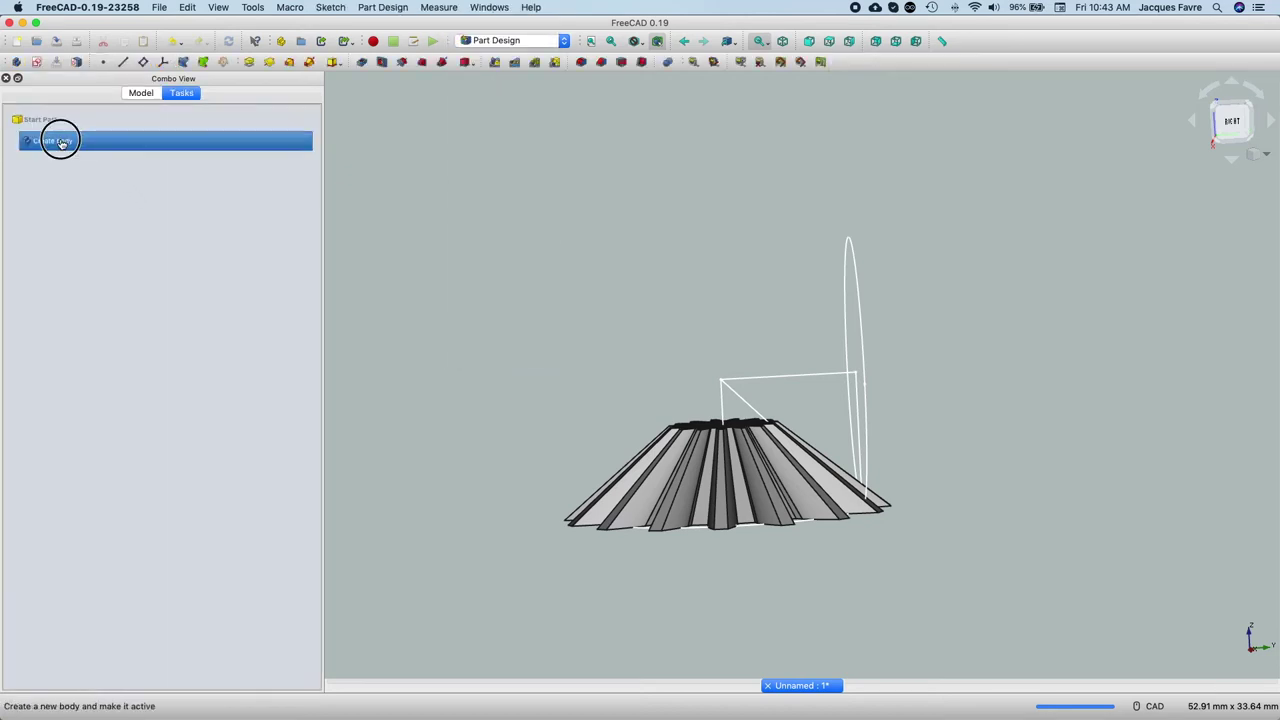
# - Add bevelgear001 from the Gear workbench and open Body002's placement editor
pyautogui.click(140, 93)
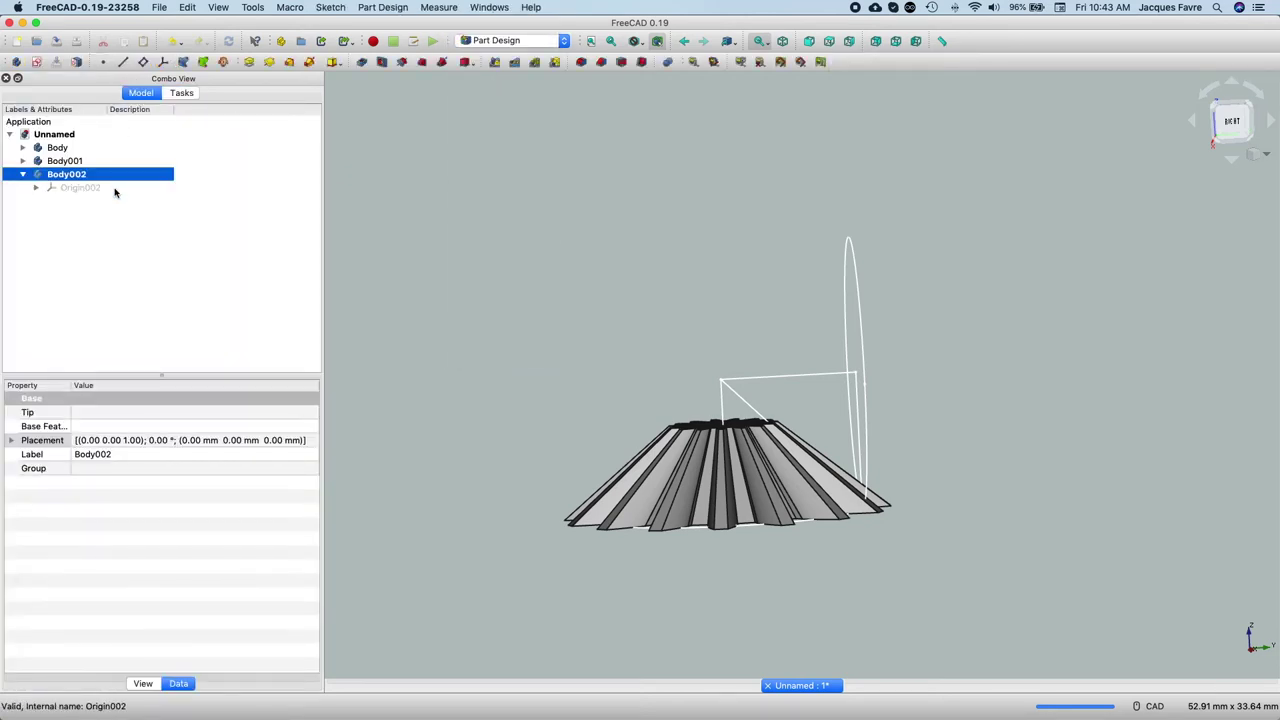
pyautogui.click(566, 42)
pyautogui.click(517, 93)
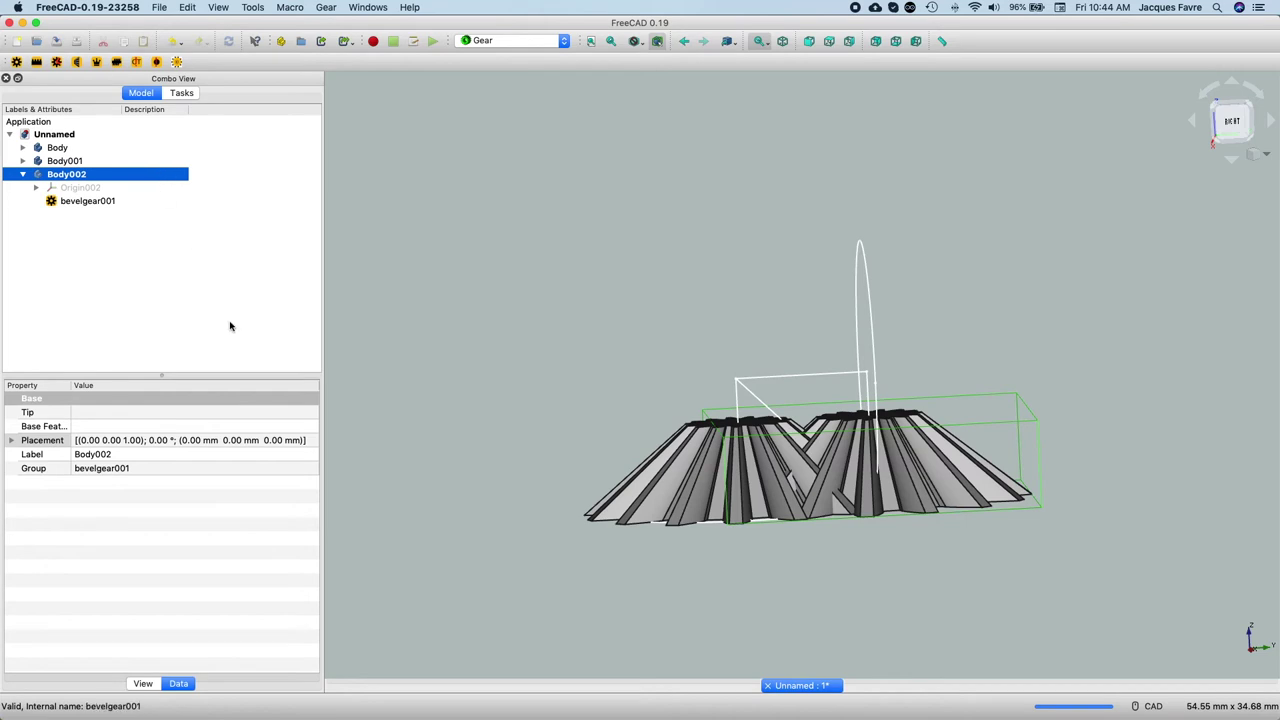
pyautogui.click(312, 440)
pyautogui.click(312, 440)
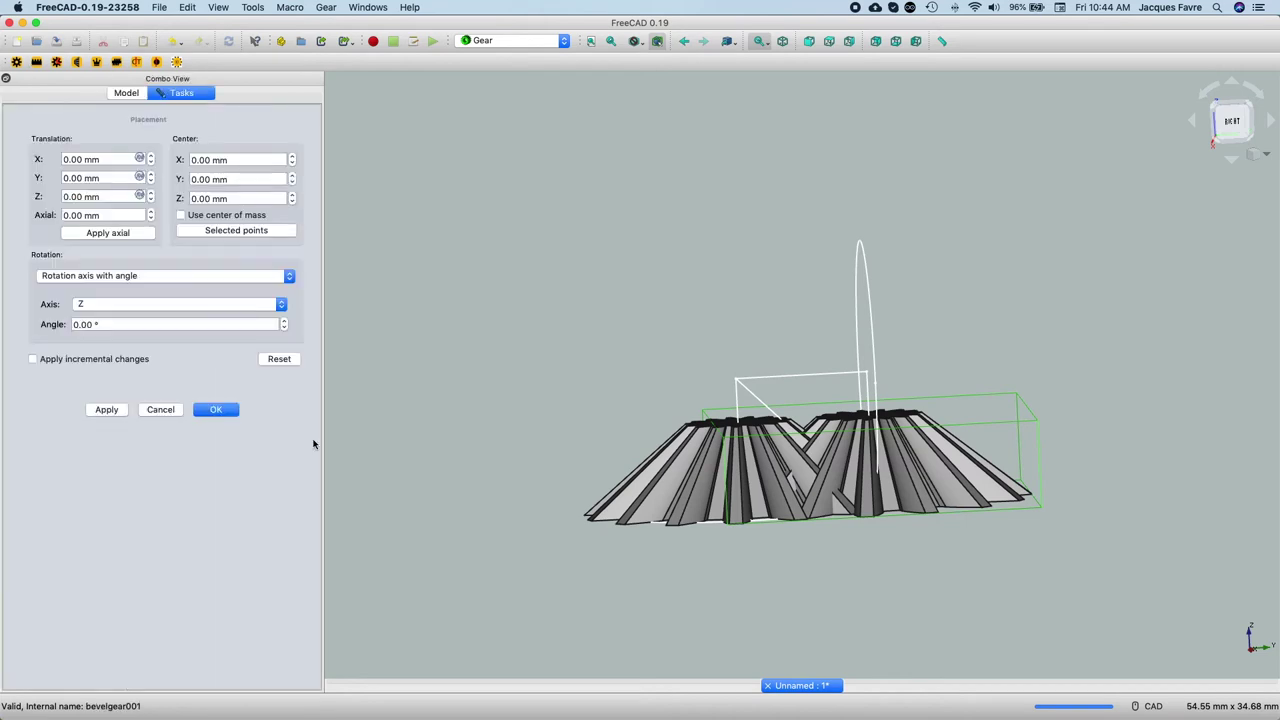
# - Rotate Body002 90° about the X axis and raise it 7.5 mm in Z
pyautogui.click(281, 304)
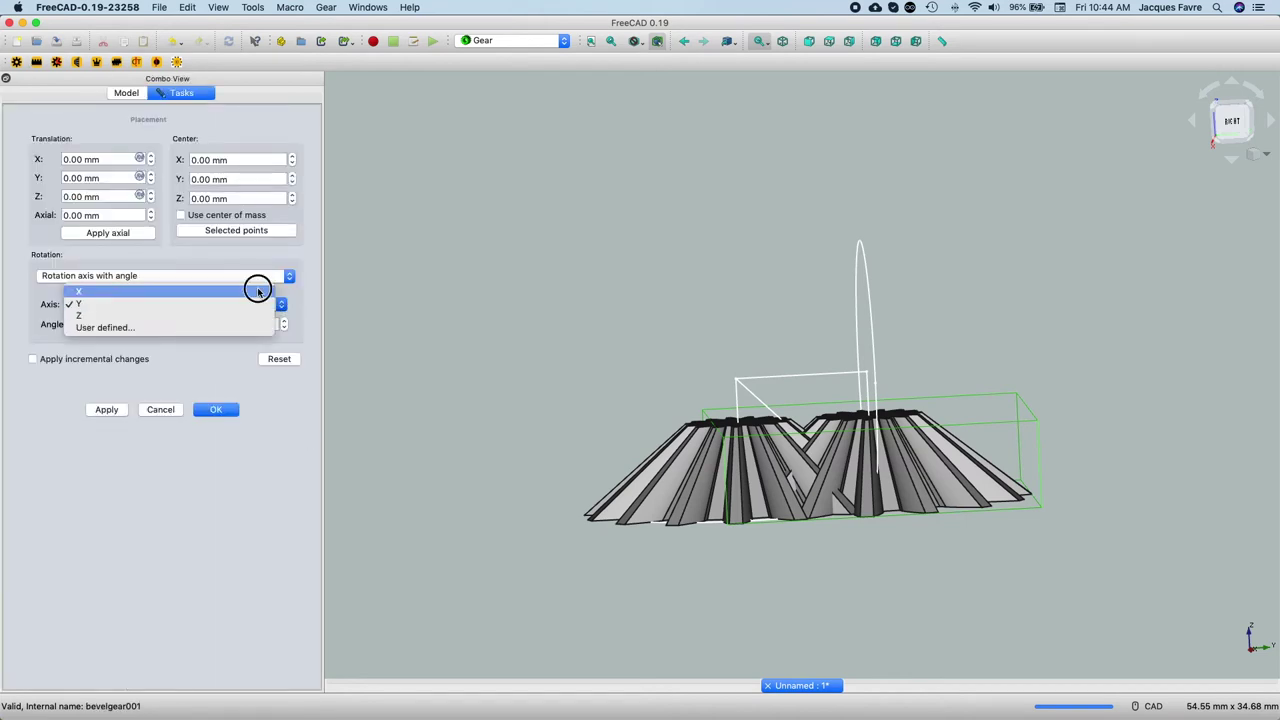
pyautogui.click(258, 291)
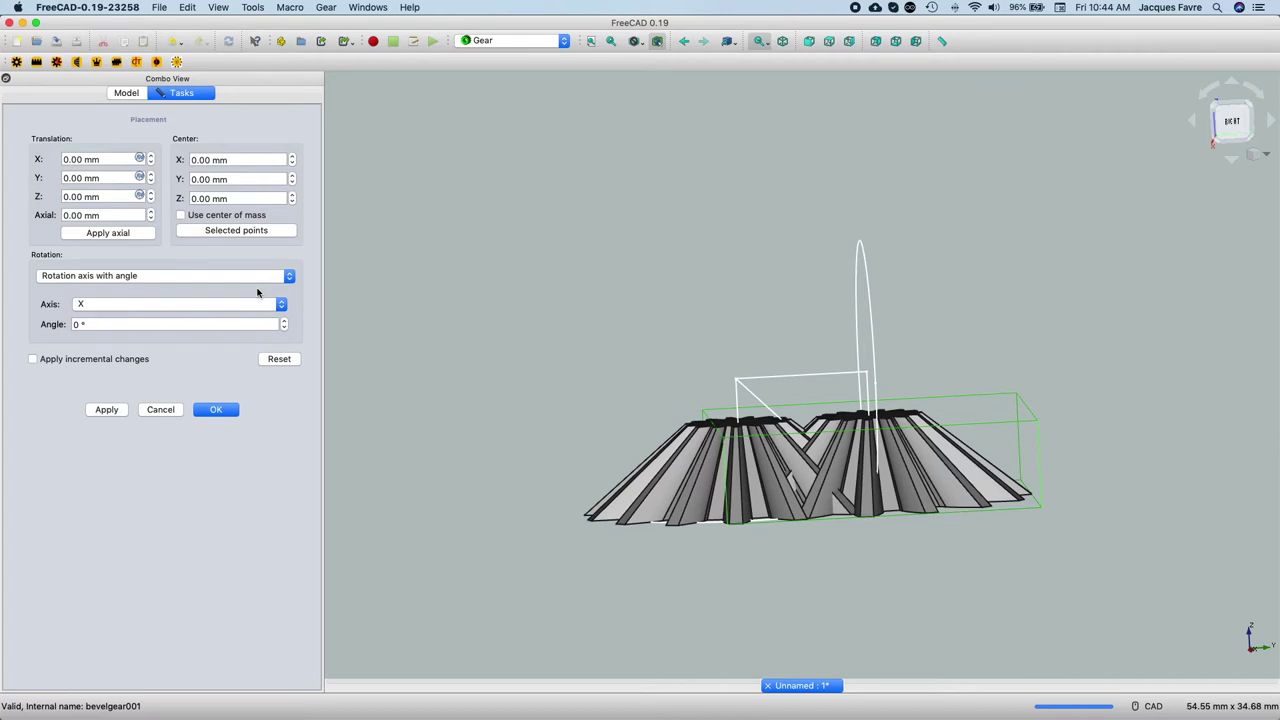
pyautogui.click(108, 321)
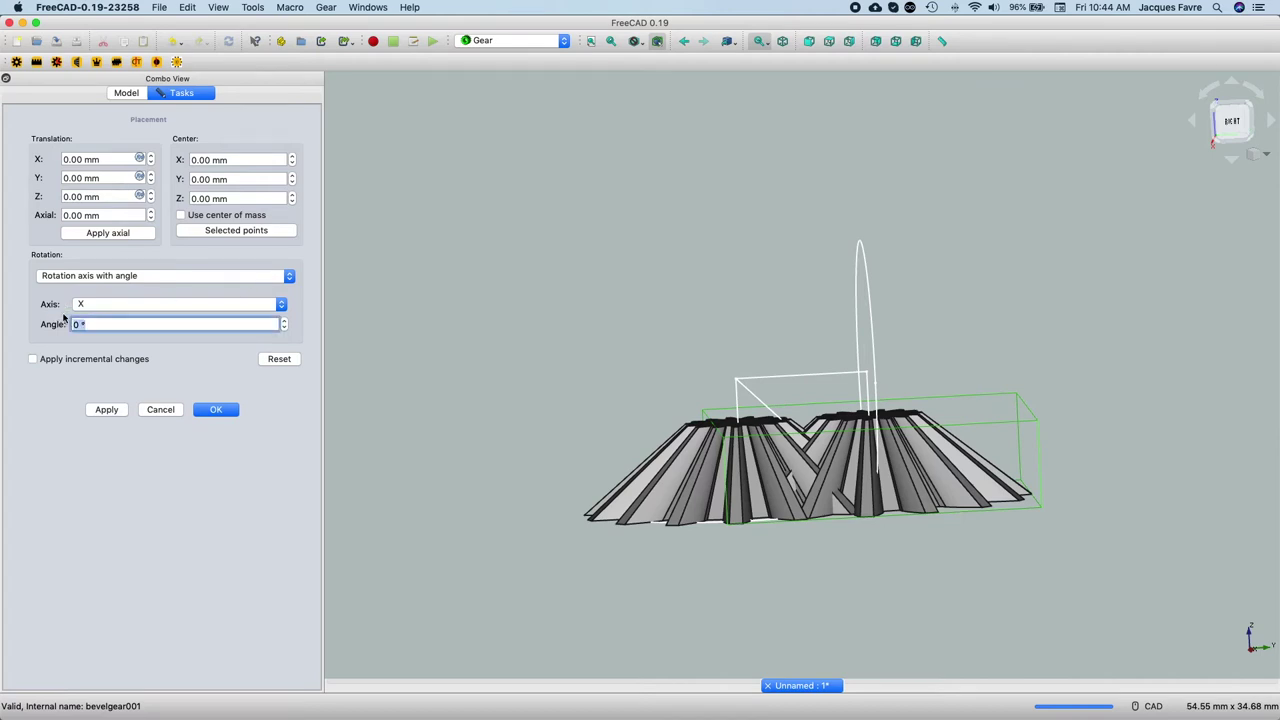
pyautogui.write('90')
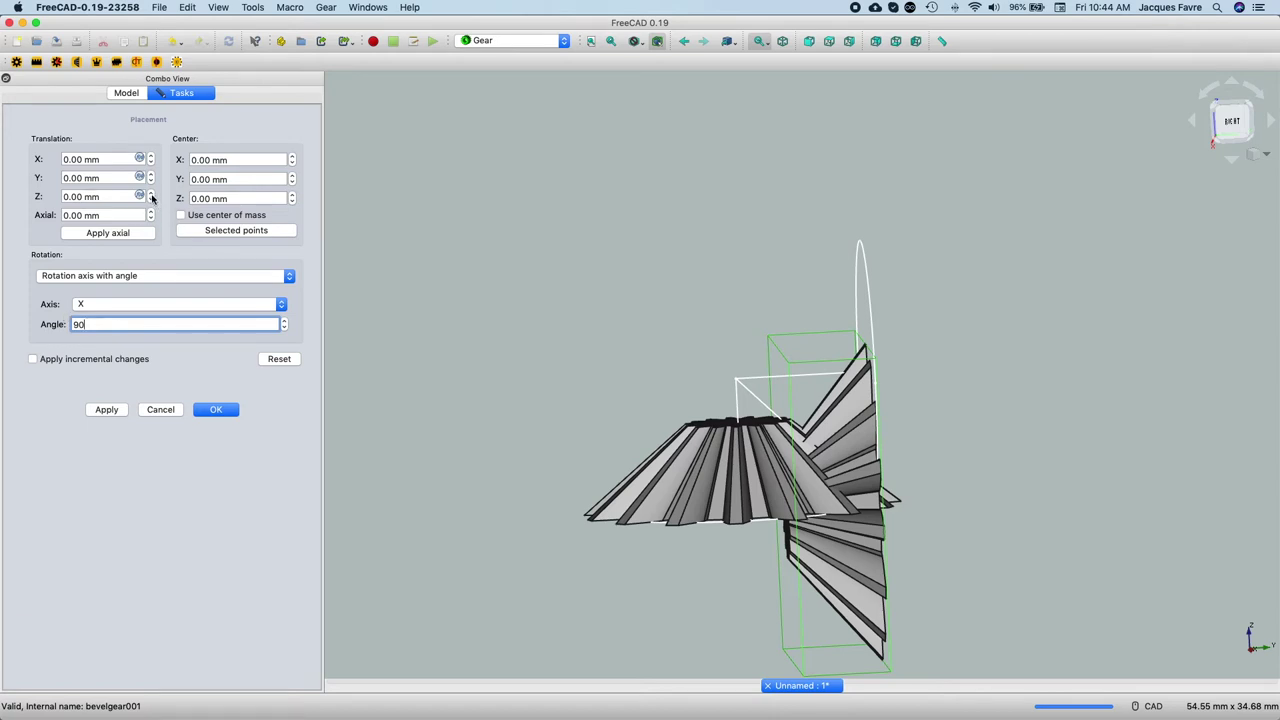
pyautogui.click(88, 197)
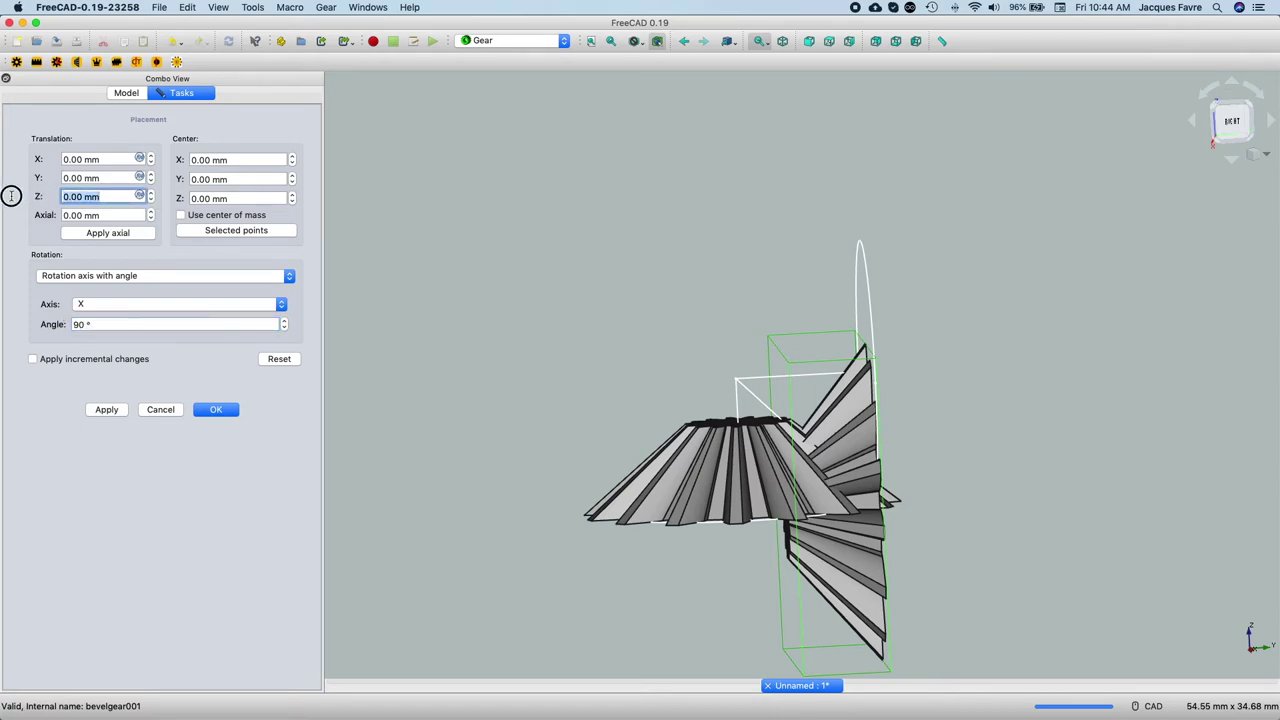
pyautogui.write('7.')
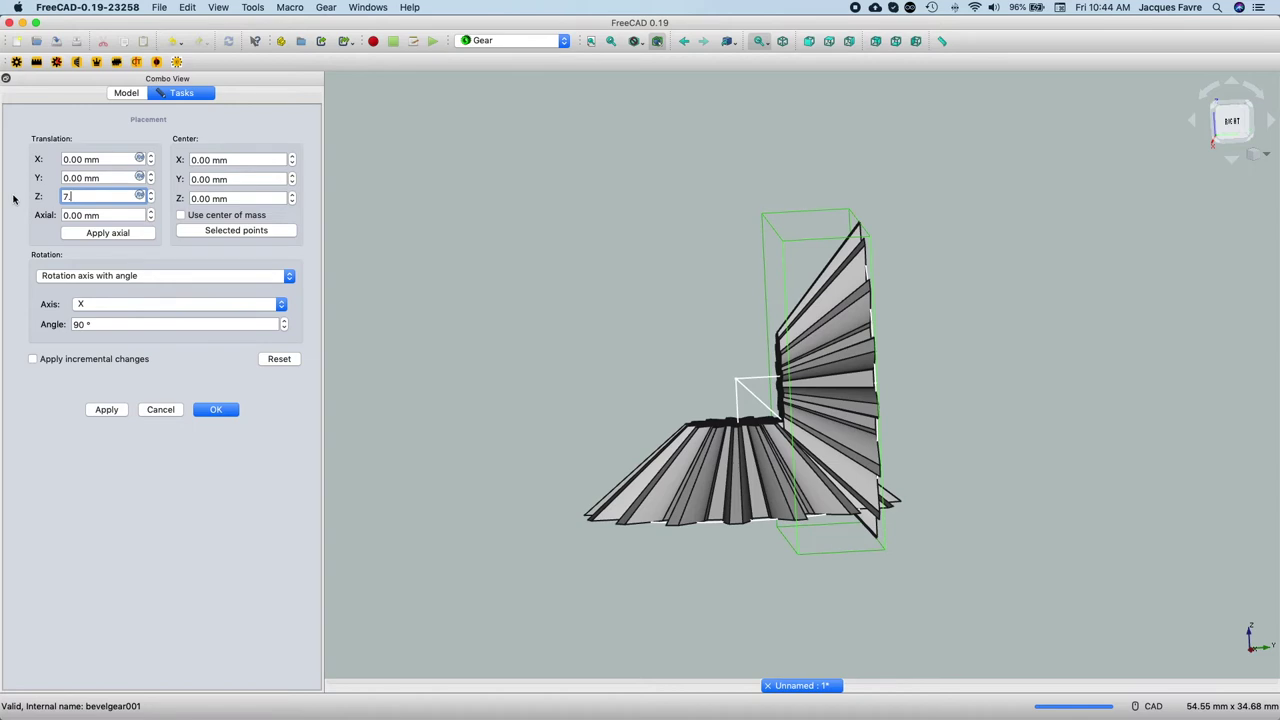
pyautogui.write('5')
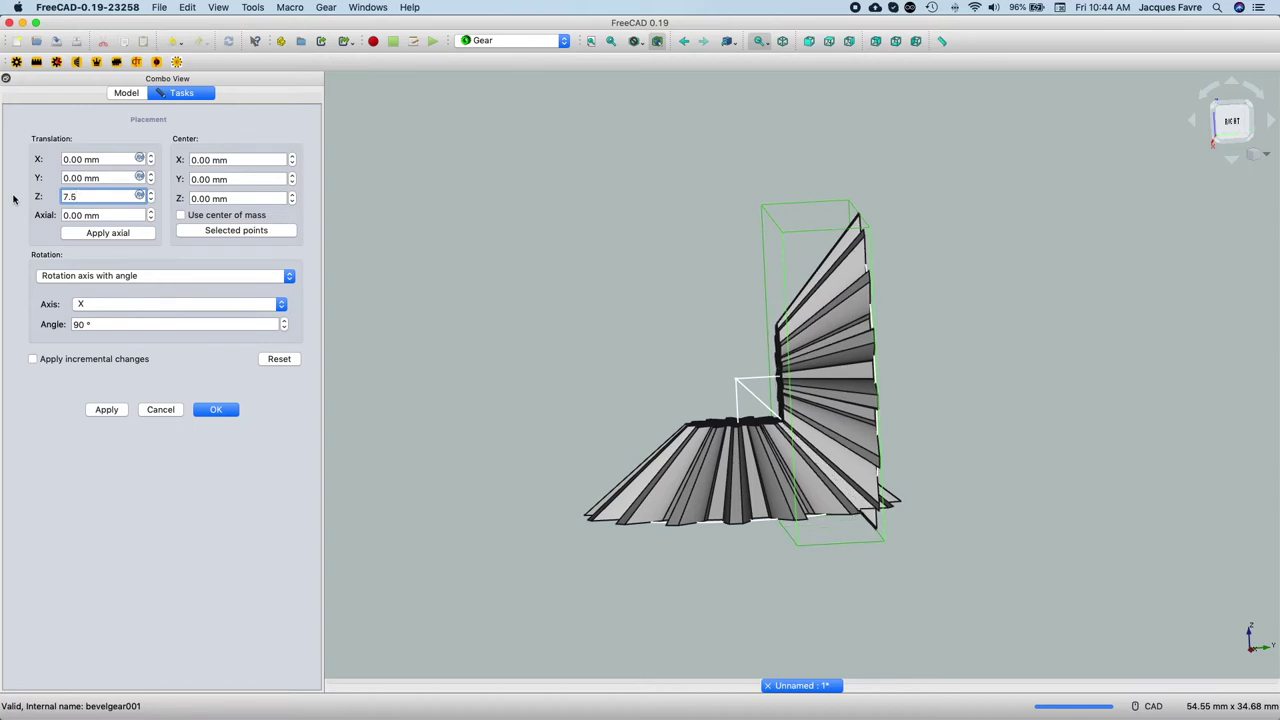
pyautogui.click(216, 411)
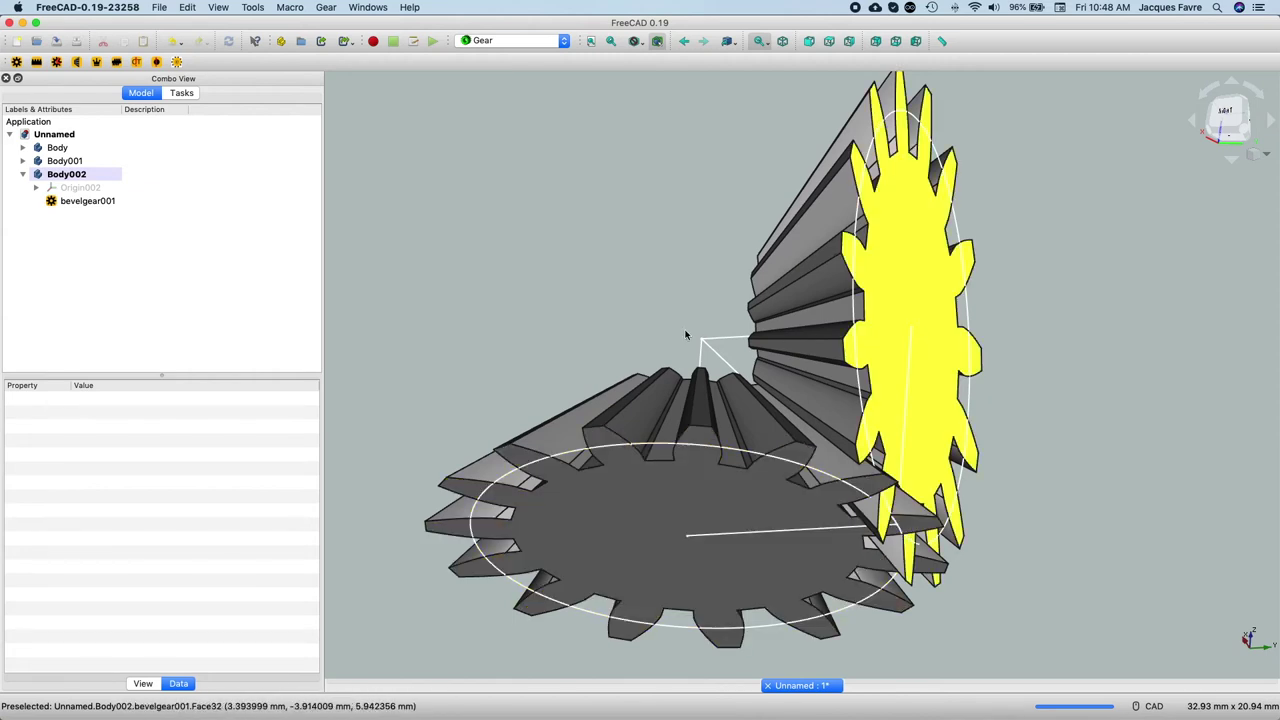
# - Show bevelgear001's parameters and view the meshing gear pair from the Right view
pyautogui.click(87, 200)
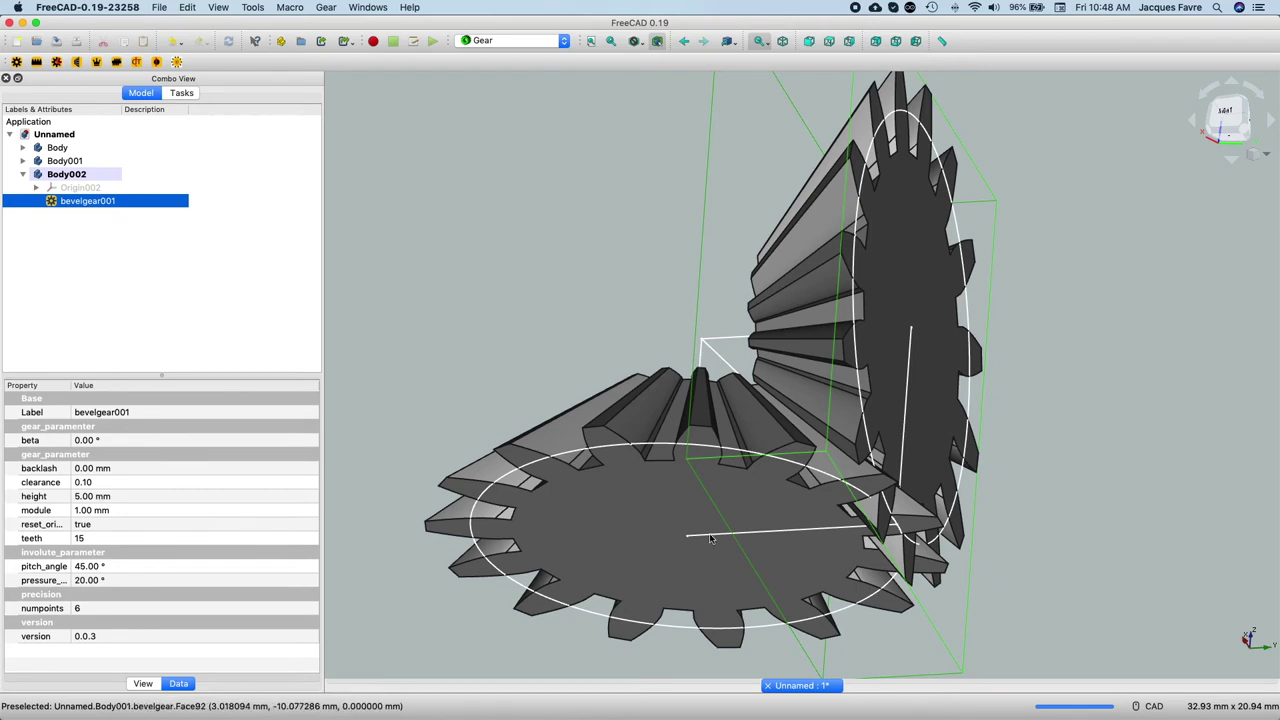
pyautogui.click(1227, 113)
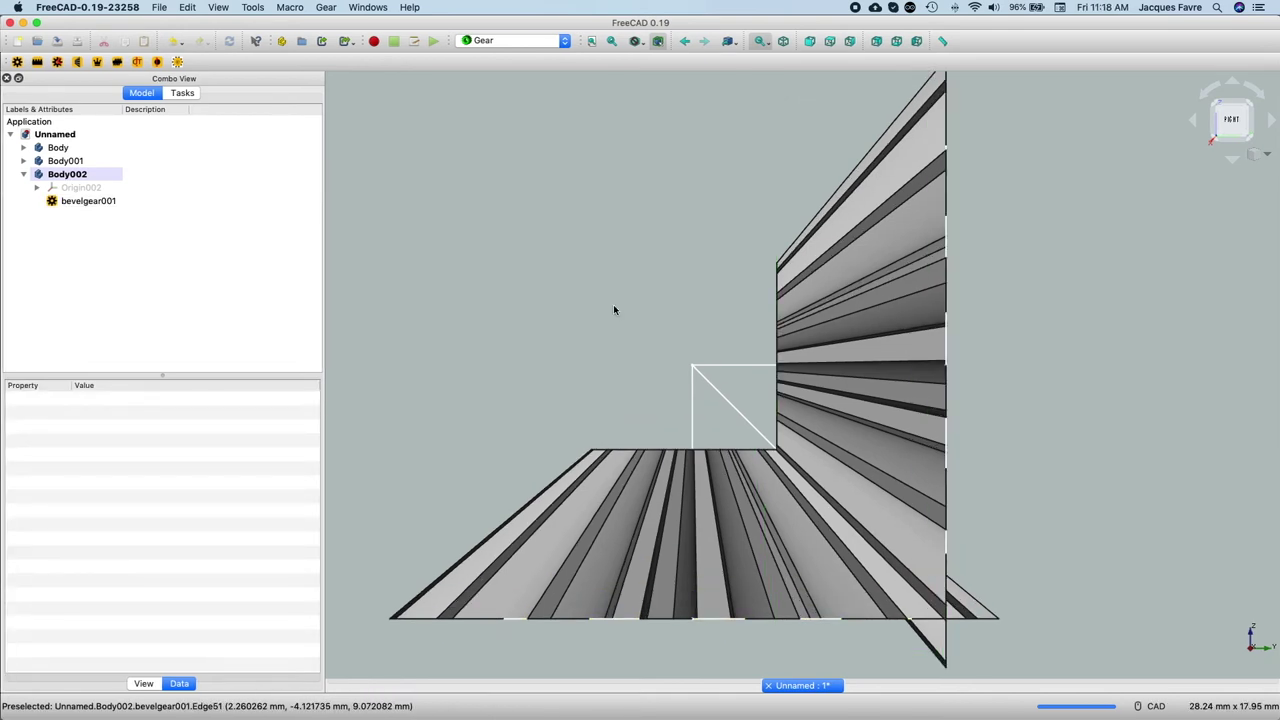
pyautogui.moveTo(614, 309); pyautogui.dragTo(603, 287, button='middle')
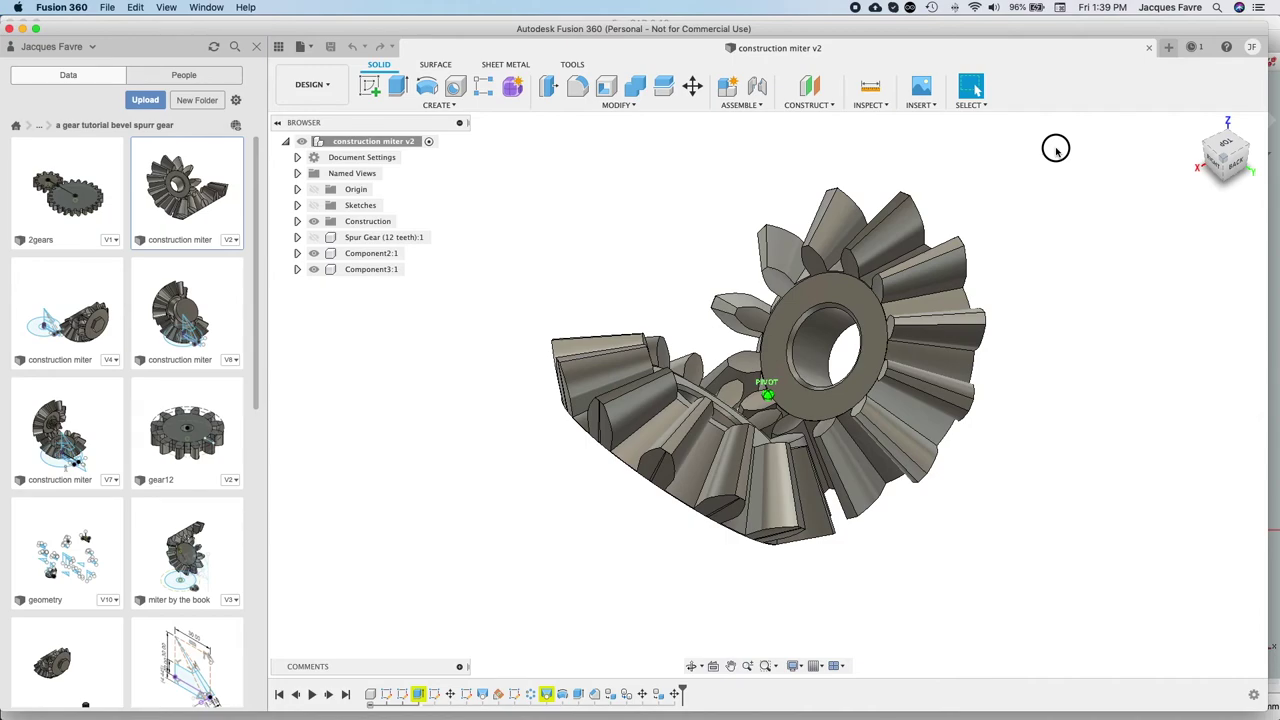
# - Orbit the construction miter v2 gear pair in Fusion 360 to view another side
pyautogui.keyDown('shift'); pyautogui.moveTo(1056, 148); pyautogui.dragTo(1069, 417, button='middle'); pyautogui.keyUp('shift')
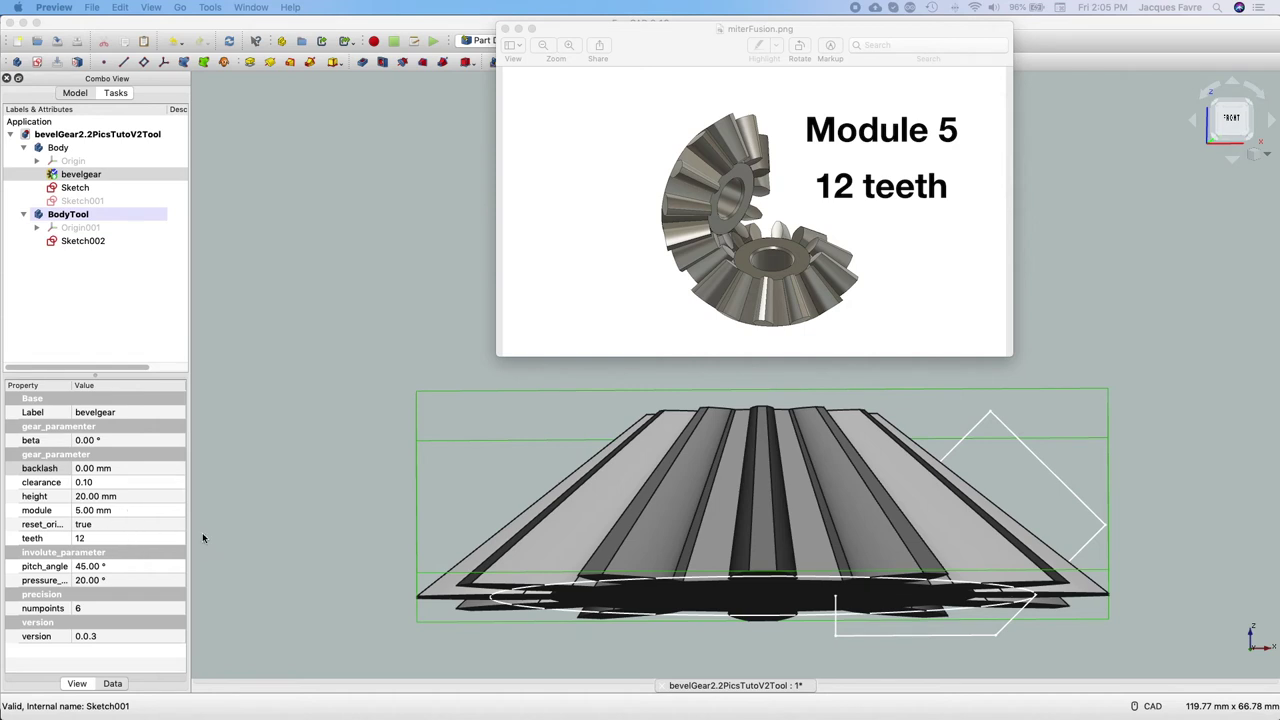
# - Set the bevelgear backlash to 1/24 mm, giving 41.67 µm
pyautogui.click(131, 469)
pyautogui.click(131, 469)
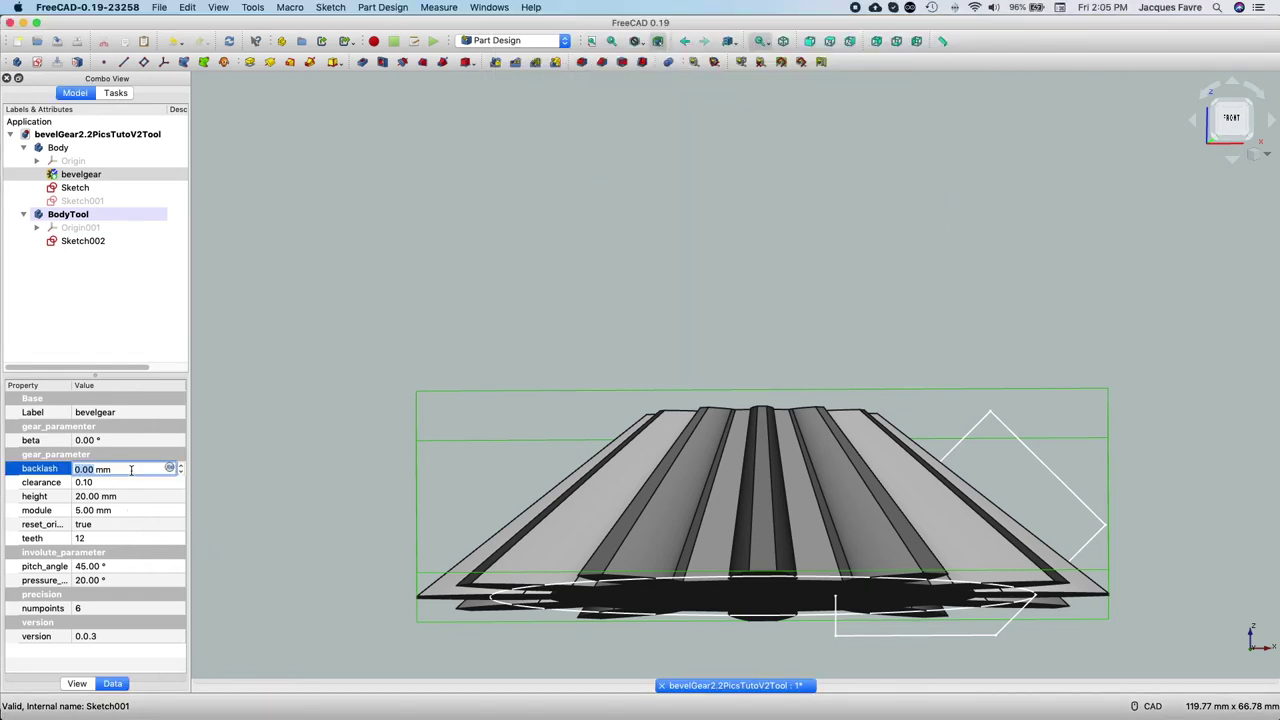
pyautogui.write('1')
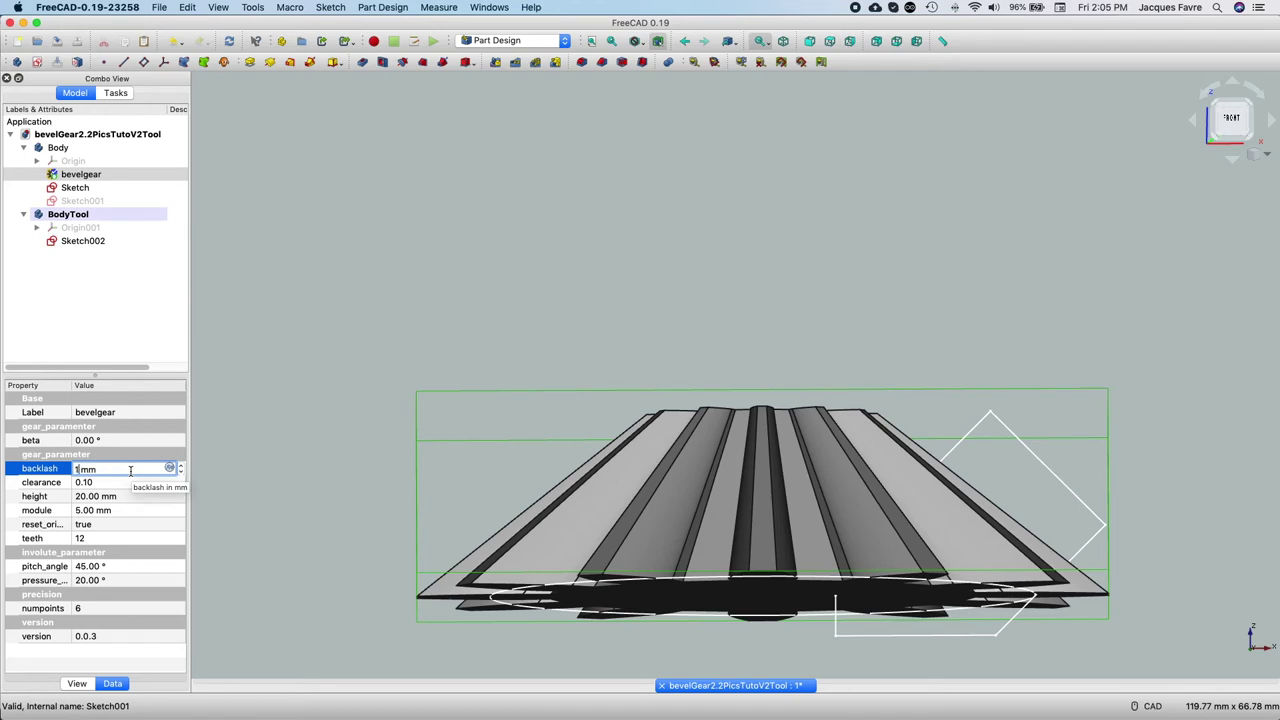
pyautogui.write('/')
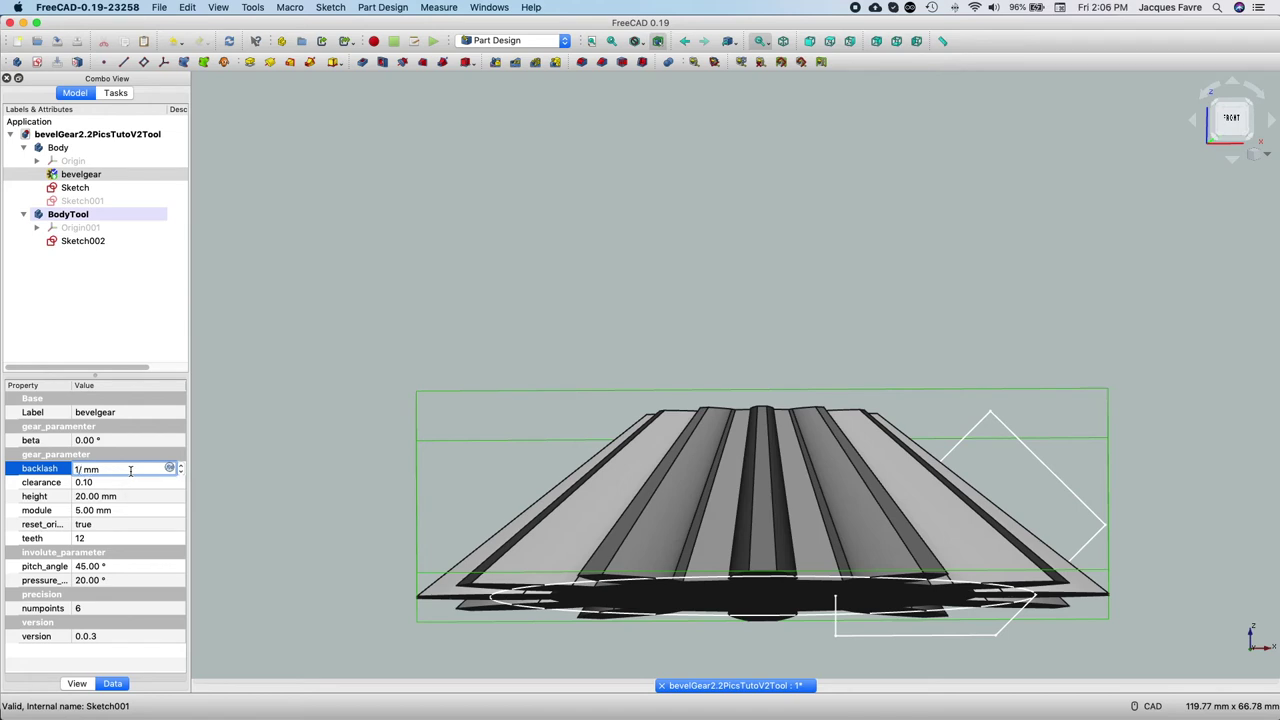
pyautogui.write('24')
pyautogui.press('Return')
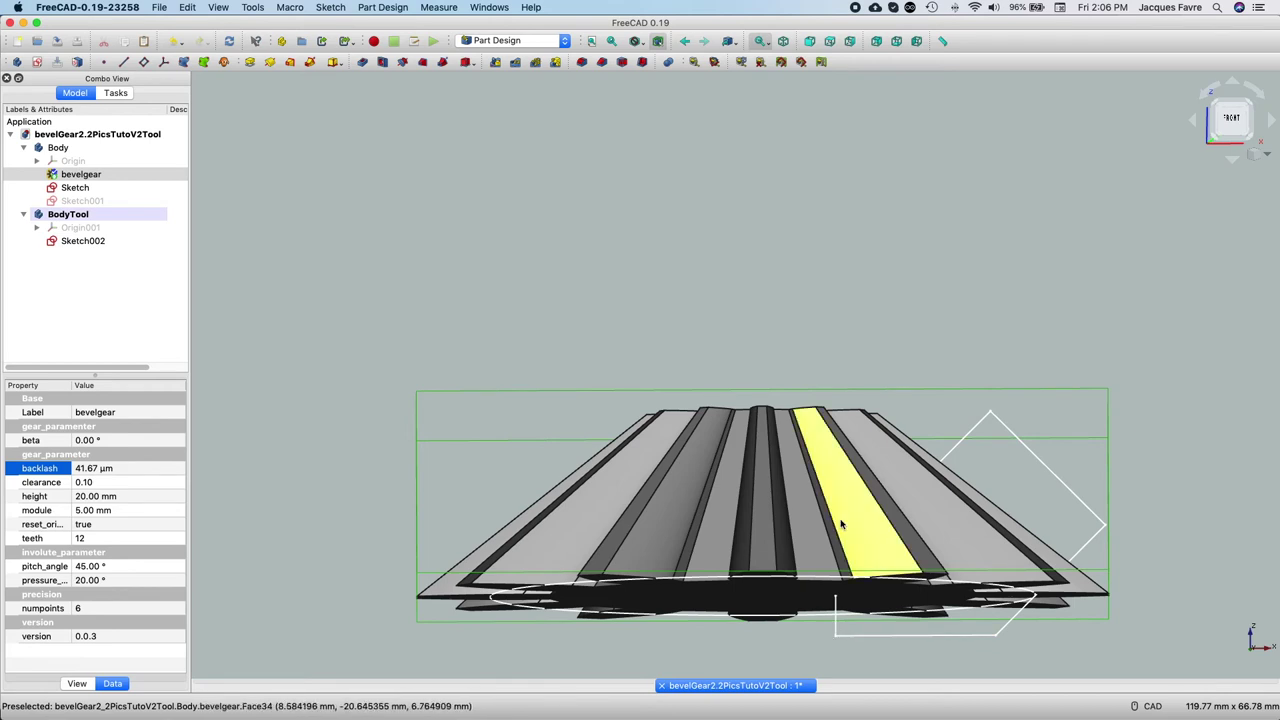
# - Check the reference gear picture, then open Sketch002 for editing
pyautogui.press('super+Tab')
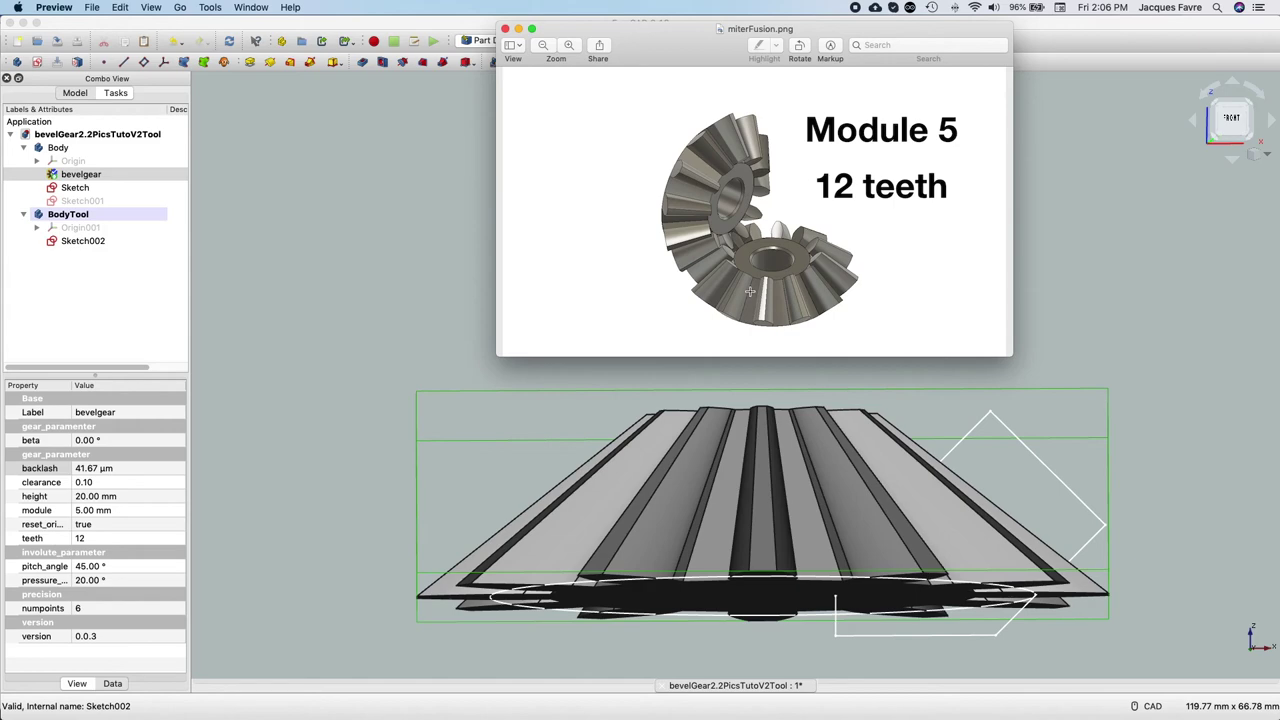
pyautogui.press('super+Tab')
pyautogui.rightClick(136, 243)
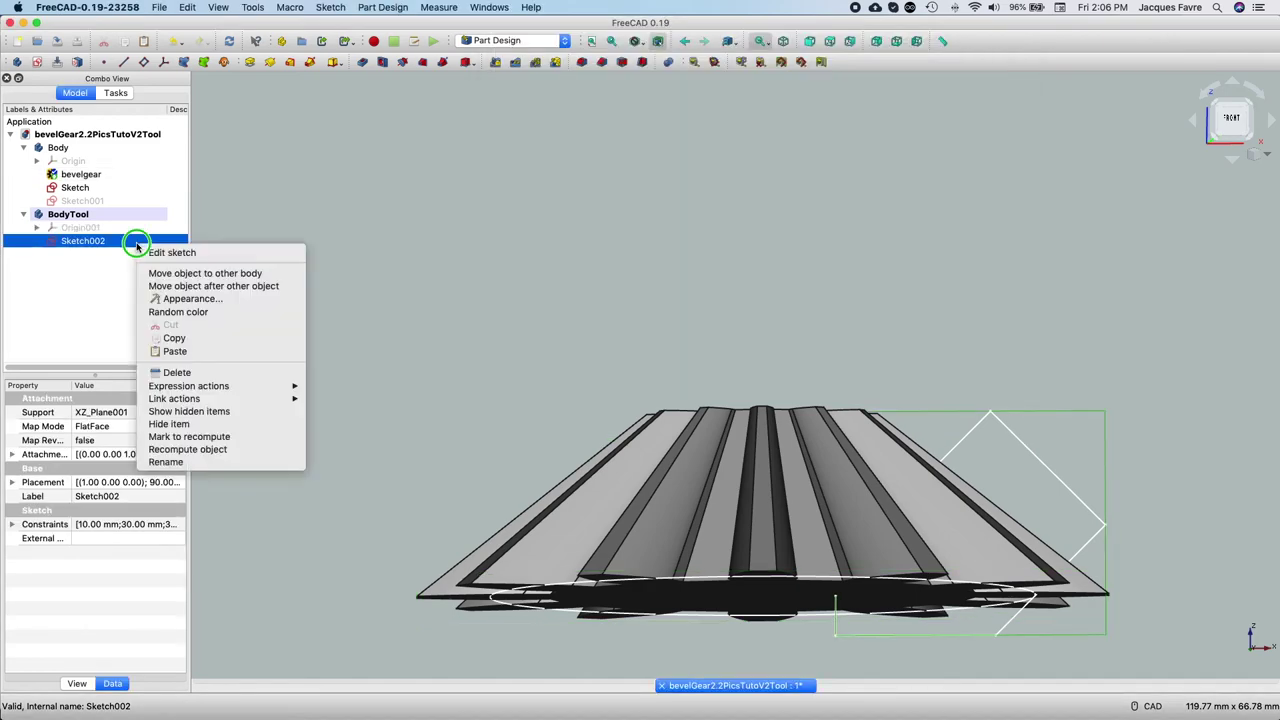
pyautogui.click(153, 255)
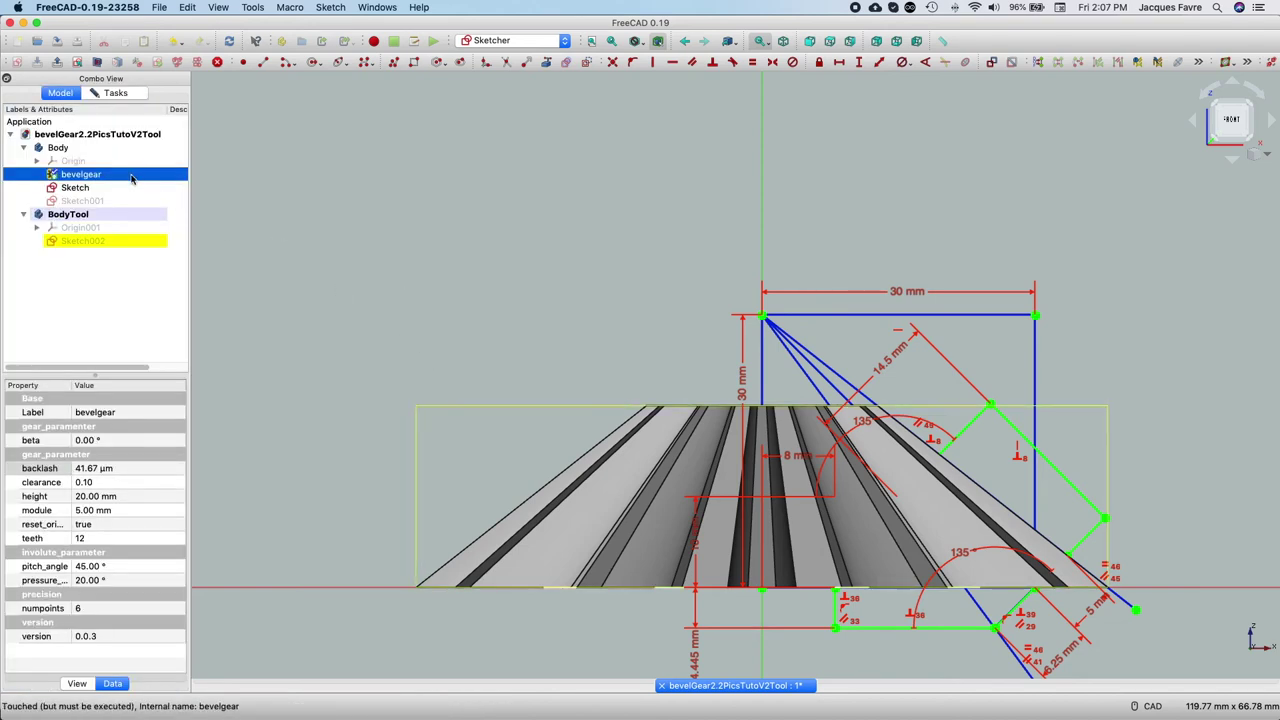
# - Hide the bevel gear and orbit around Sketch002's fully constrained profile with its task panel shown
pyautogui.press('space')
pyautogui.scroll(-3, 460, 417)
pyautogui.scroll(5, 443, 400)
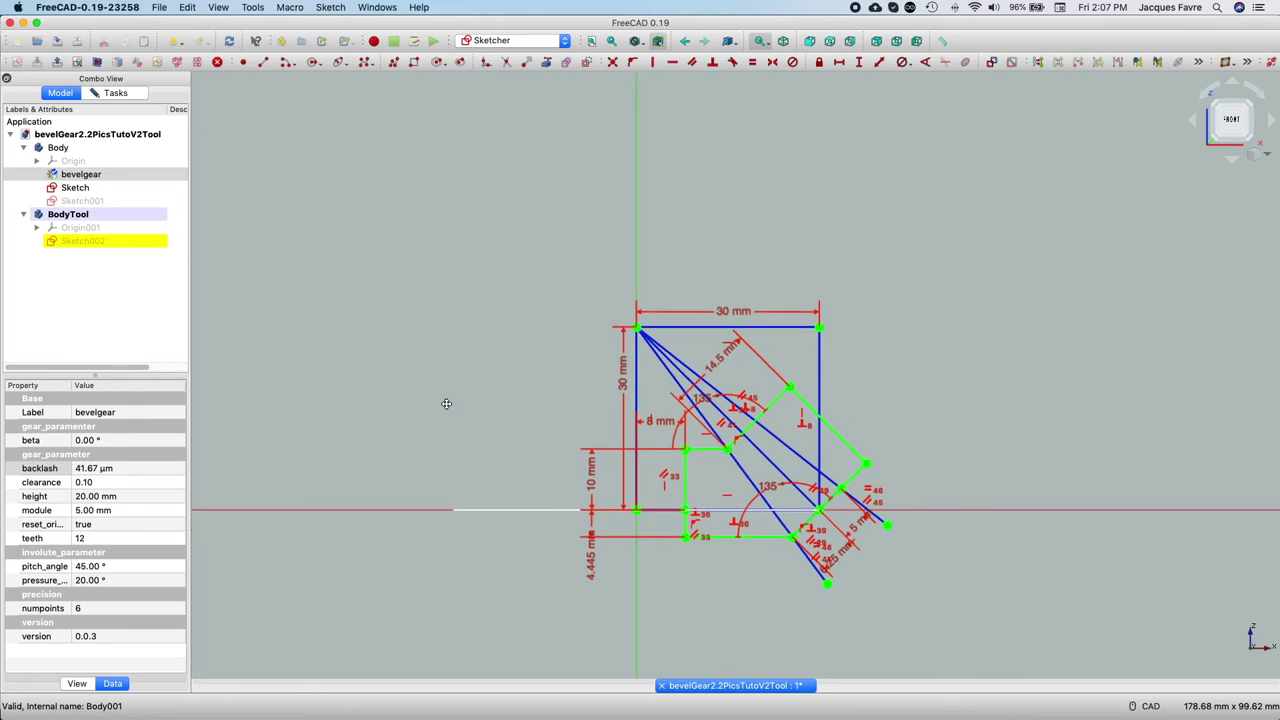
pyautogui.scroll(-3, 457, 409)
pyautogui.moveTo(457, 409); pyautogui.dragTo(486, 306, button='middle')
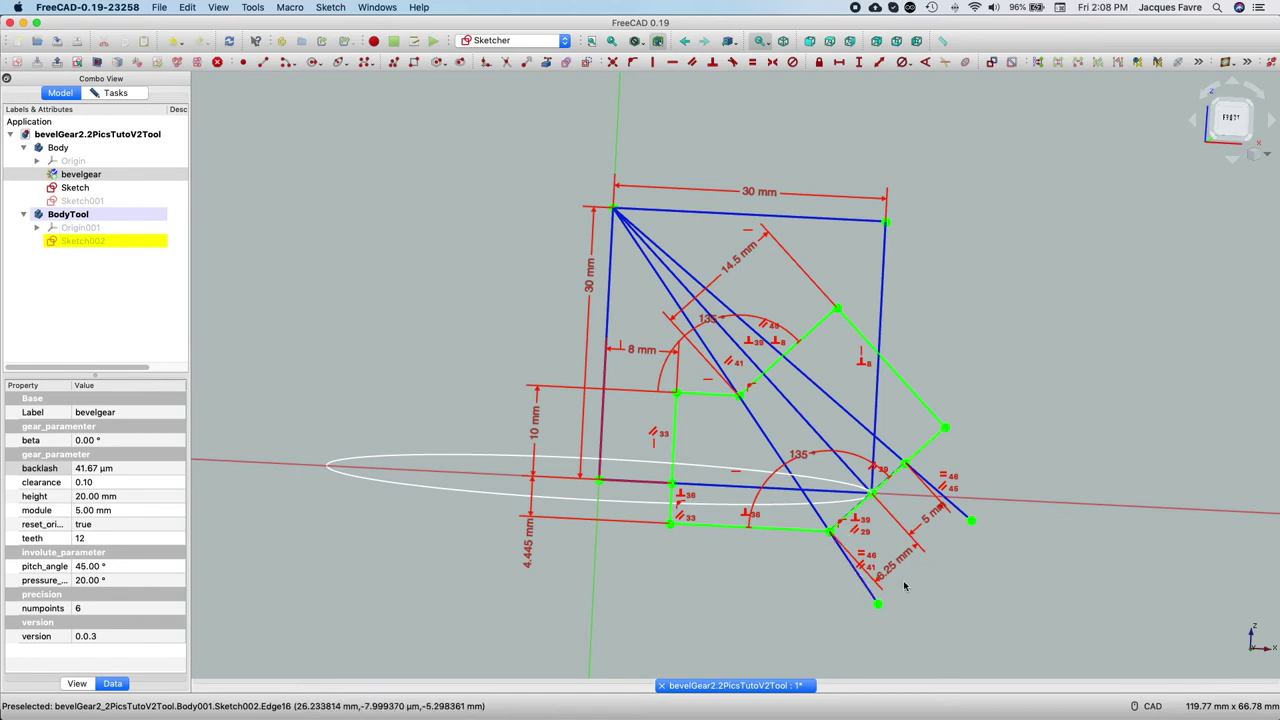
pyautogui.click(115, 92)
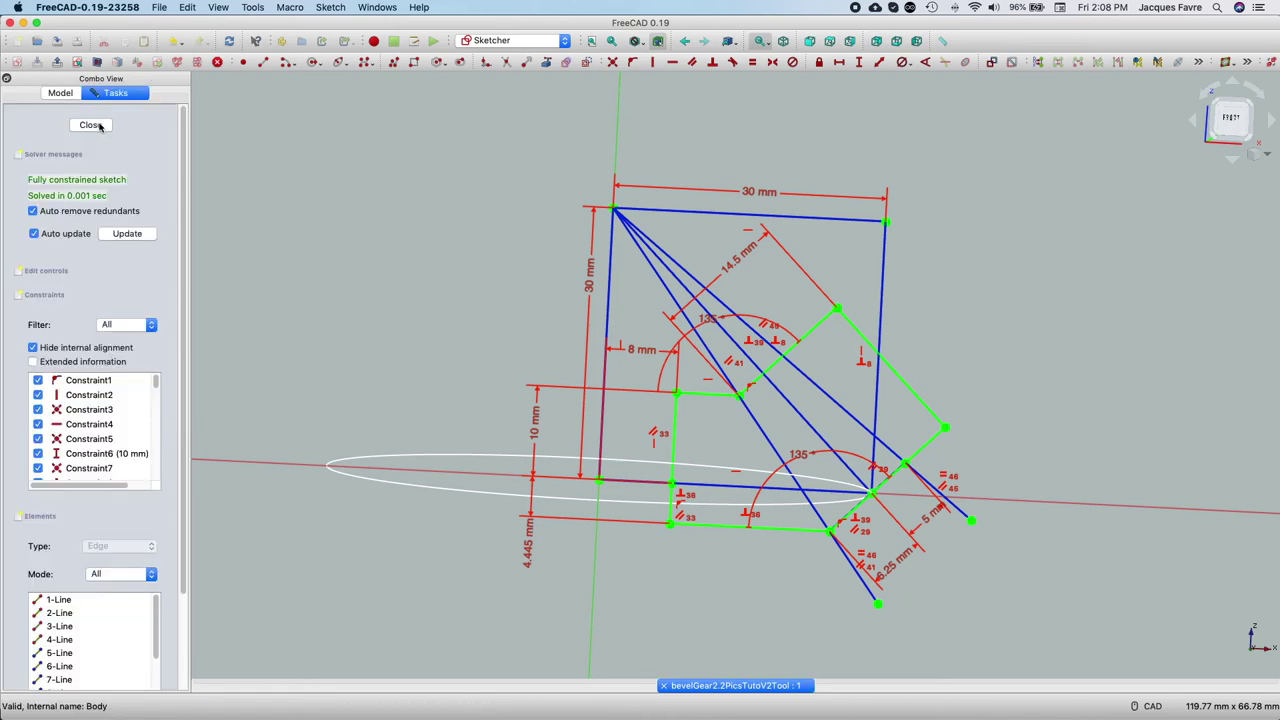
# - Close Sketch002 and revolve it a full 360° about the vertical sketch axis
pyautogui.click(100, 125)
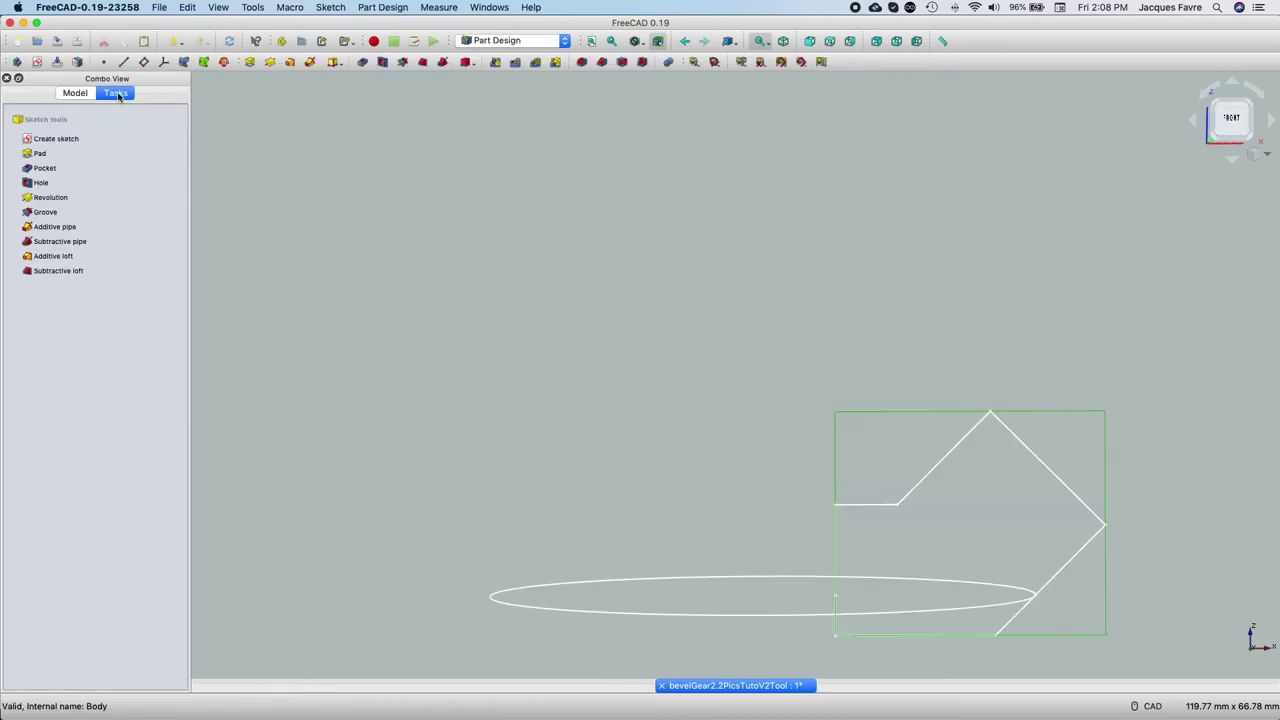
pyautogui.click(85, 199)
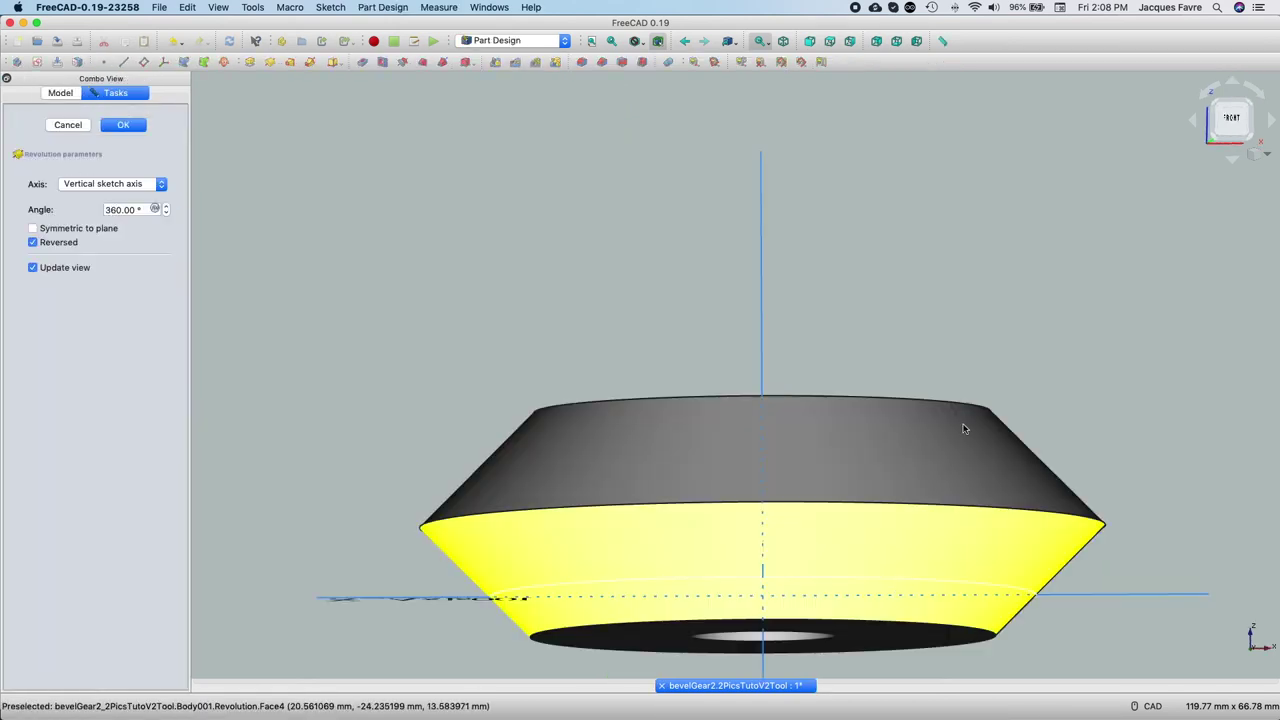
pyautogui.moveTo(1070, 377)
pyautogui.mouseDown(button='middle')
pyautogui.moveTo(923, 289)
pyautogui.moveTo(937, 217)
pyautogui.moveTo(934, 243)
pyautogui.mouseUp(button='middle')
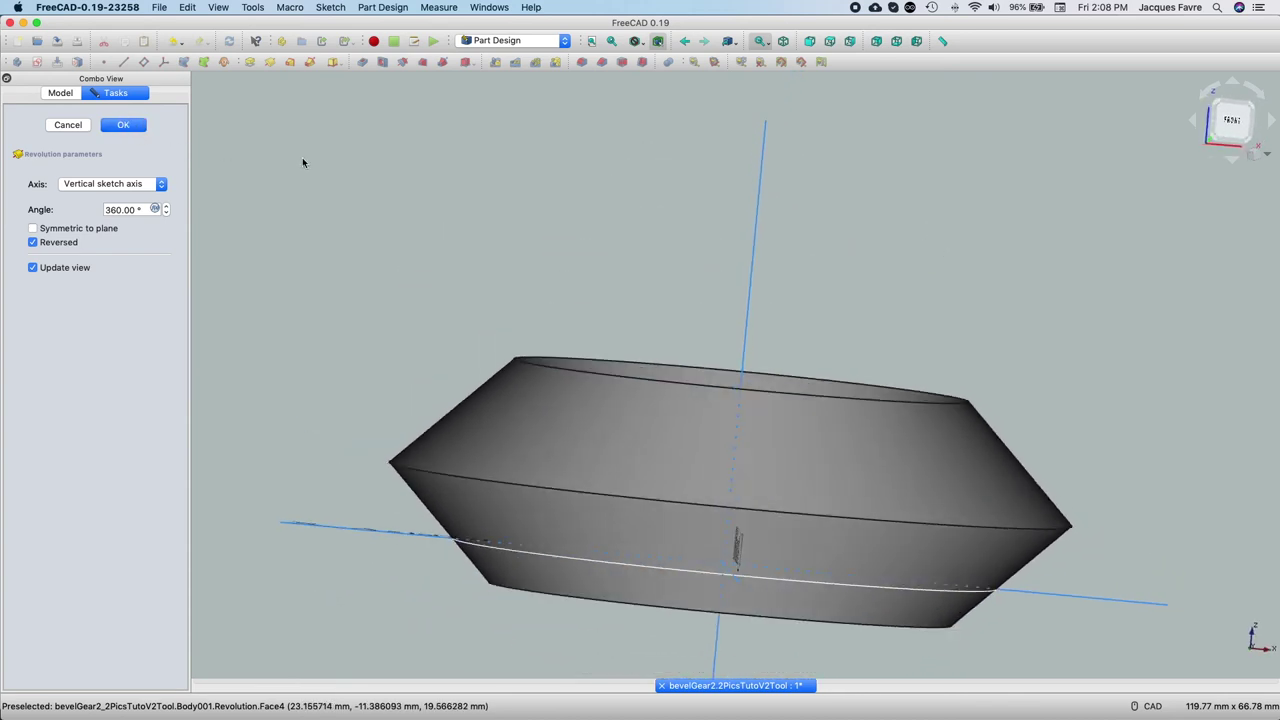
pyautogui.click(122, 124)
pyautogui.click(115, 178)
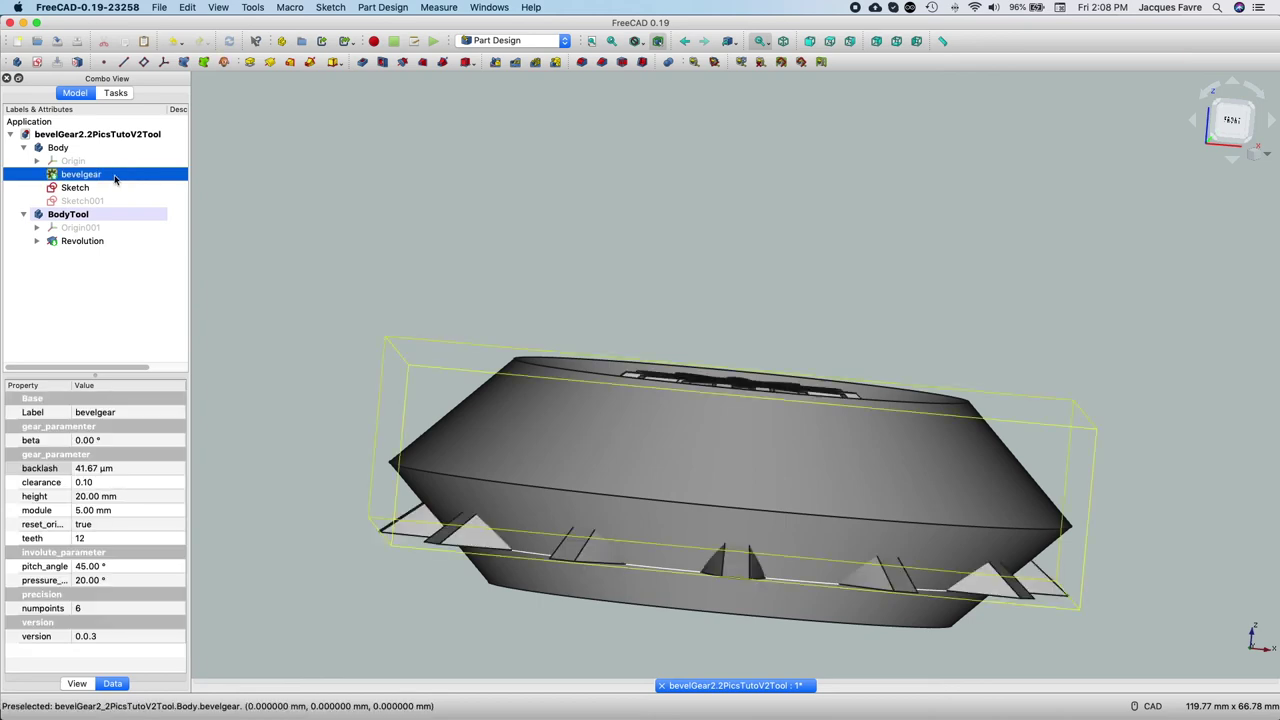
# - Switch to the front view and make the gear's Body the active body
pyautogui.click(117, 252)
pyautogui.press('1')
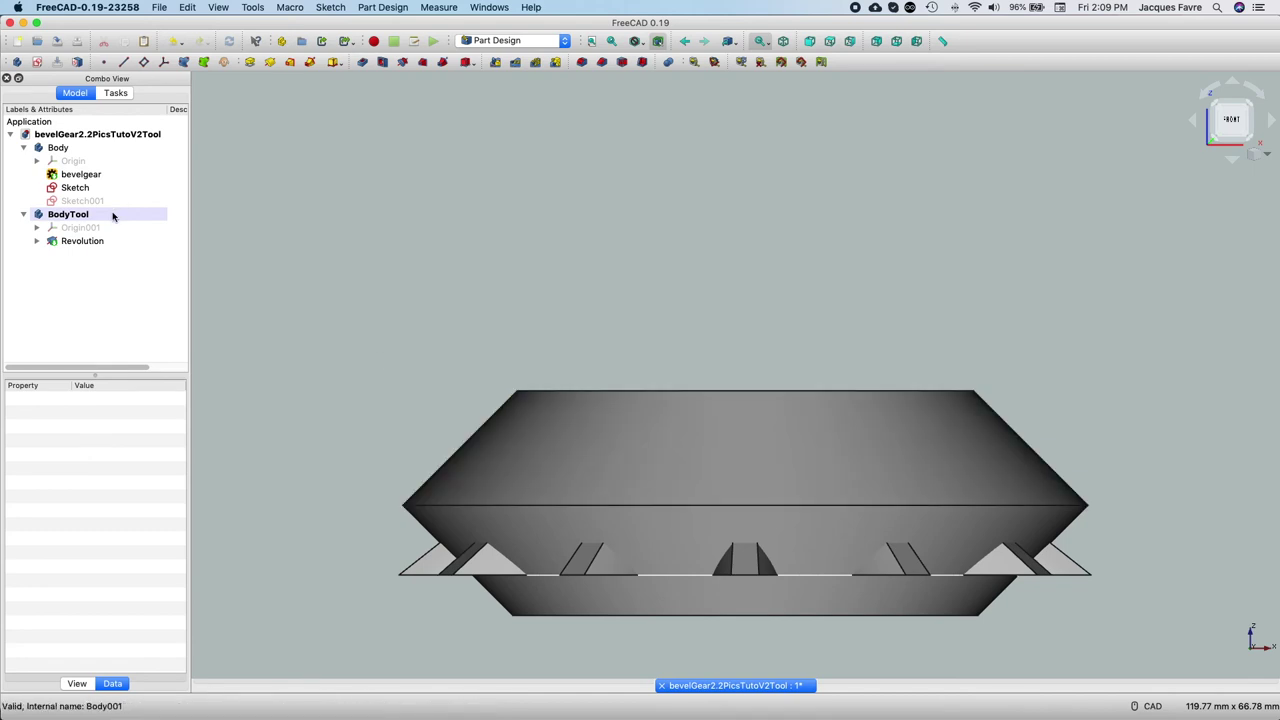
pyautogui.click(111, 150)
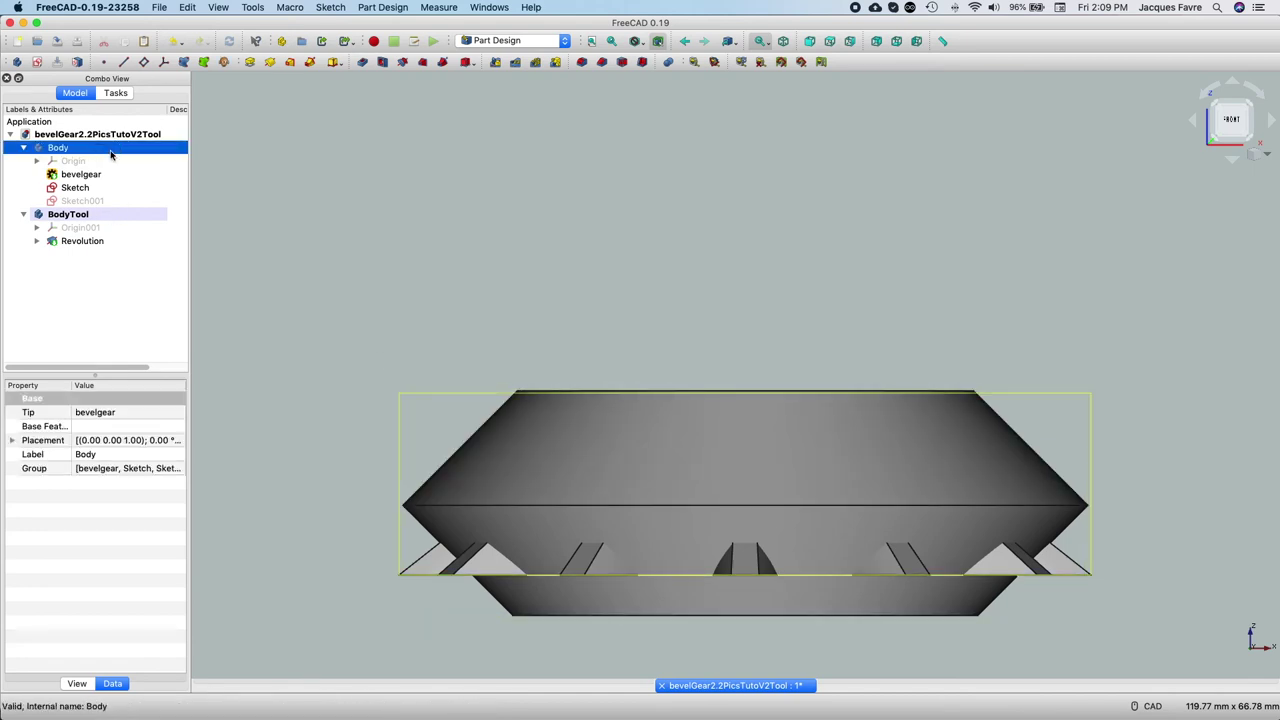
pyautogui.doubleClick(111, 153)
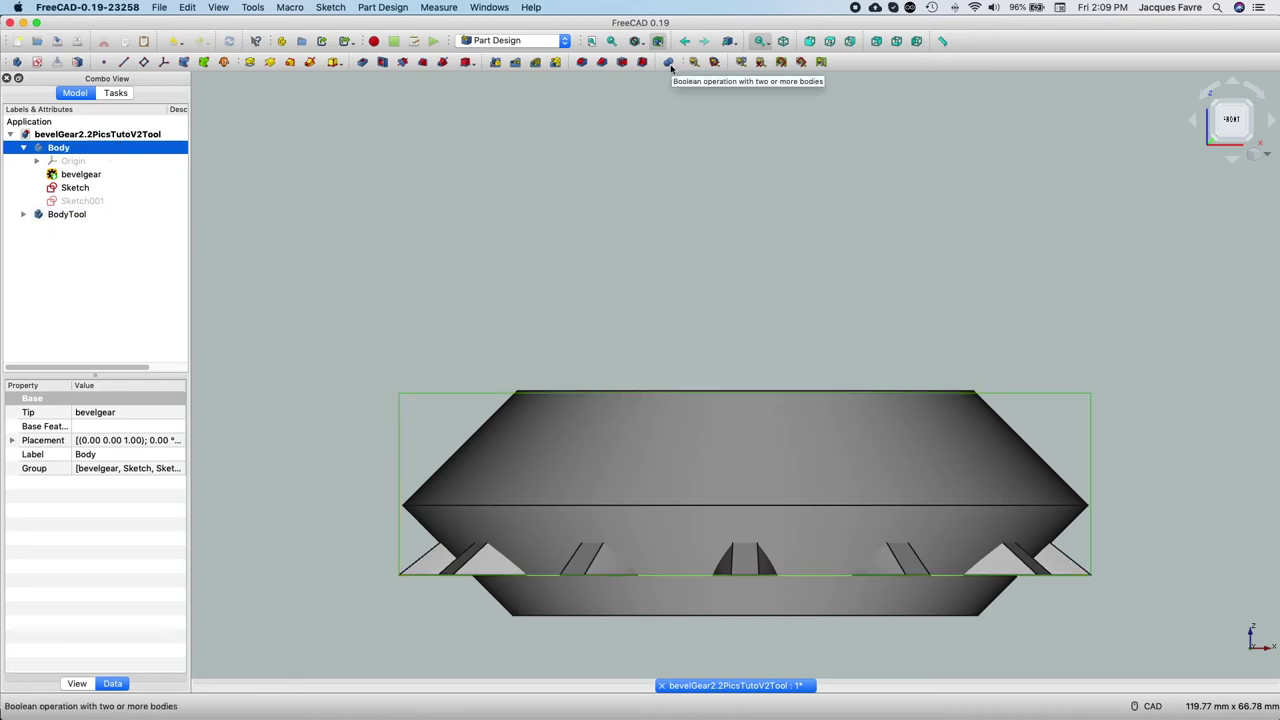
# - Add a Boolean Common between Body and BodyTool to trim the gear
pyautogui.click(668, 62)
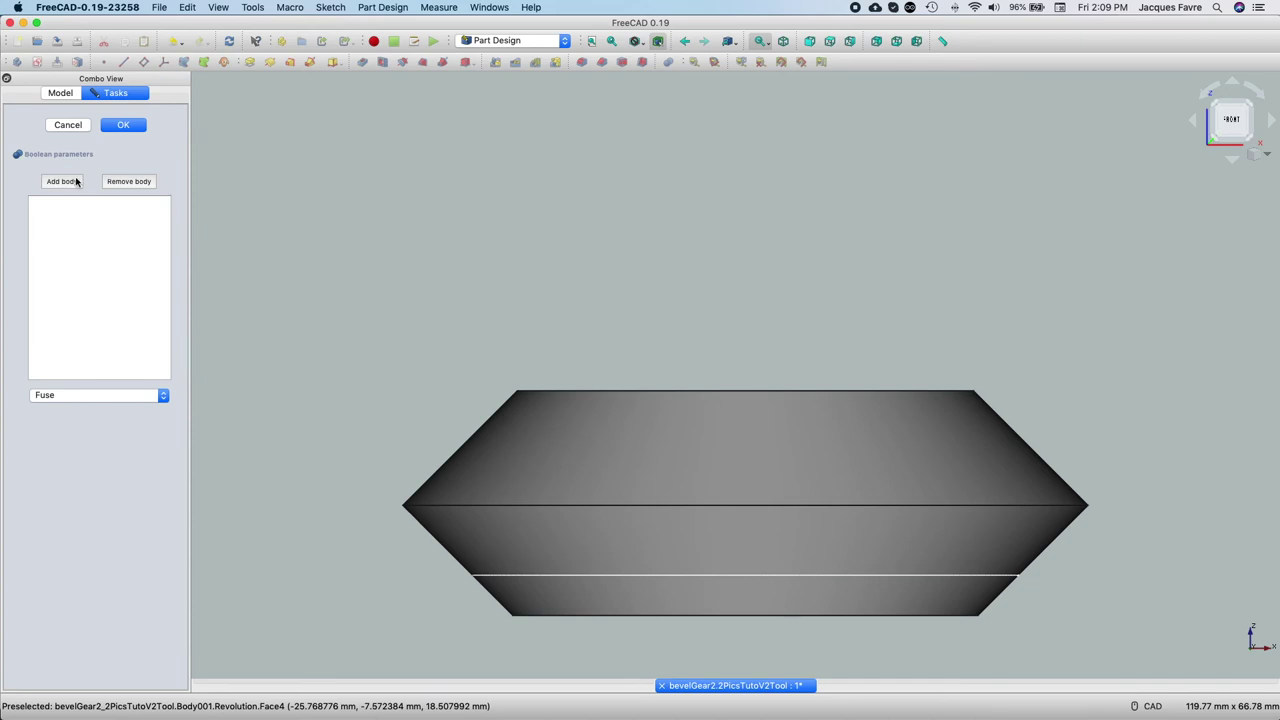
pyautogui.click(74, 181)
pyautogui.click(665, 522)
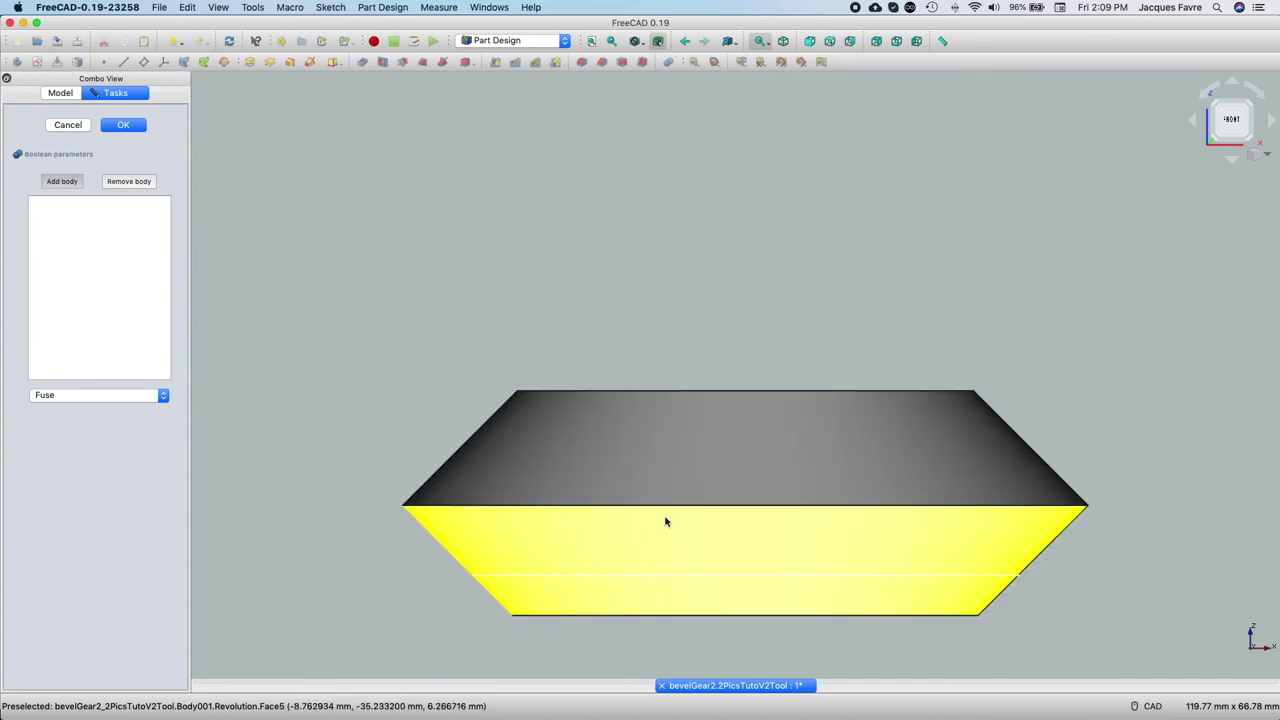
pyautogui.click(140, 396)
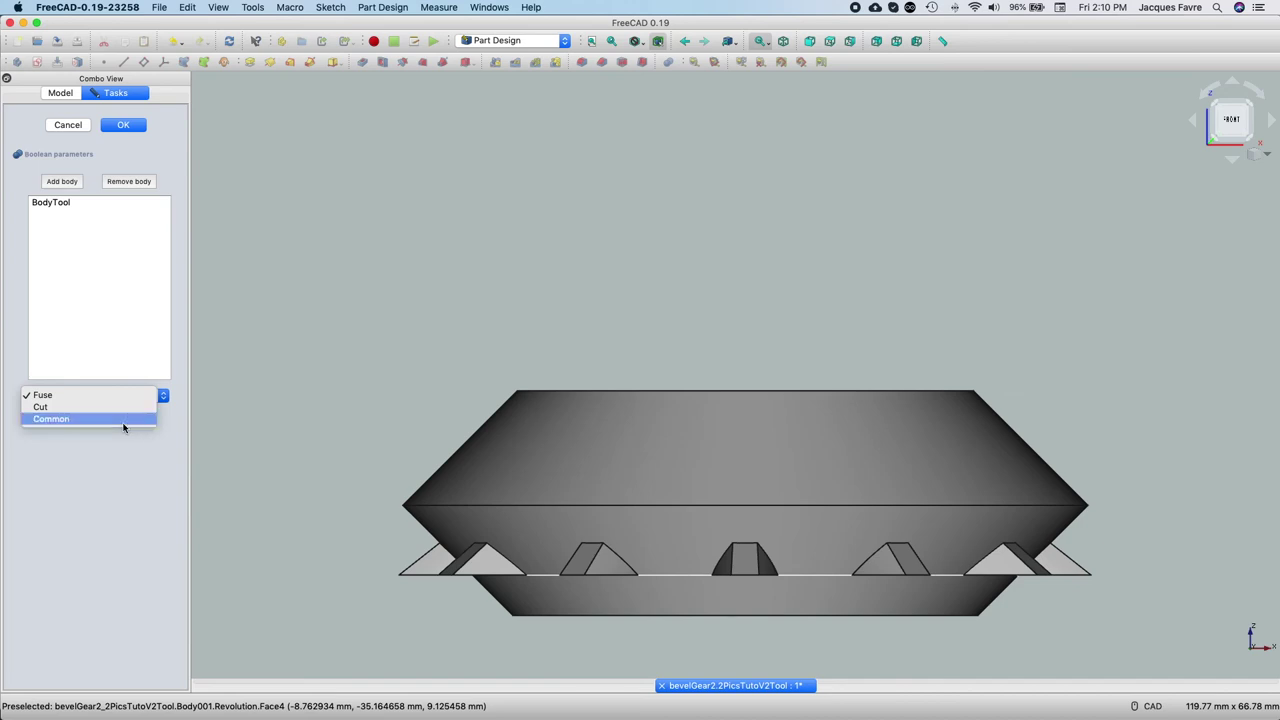
pyautogui.click(139, 127)
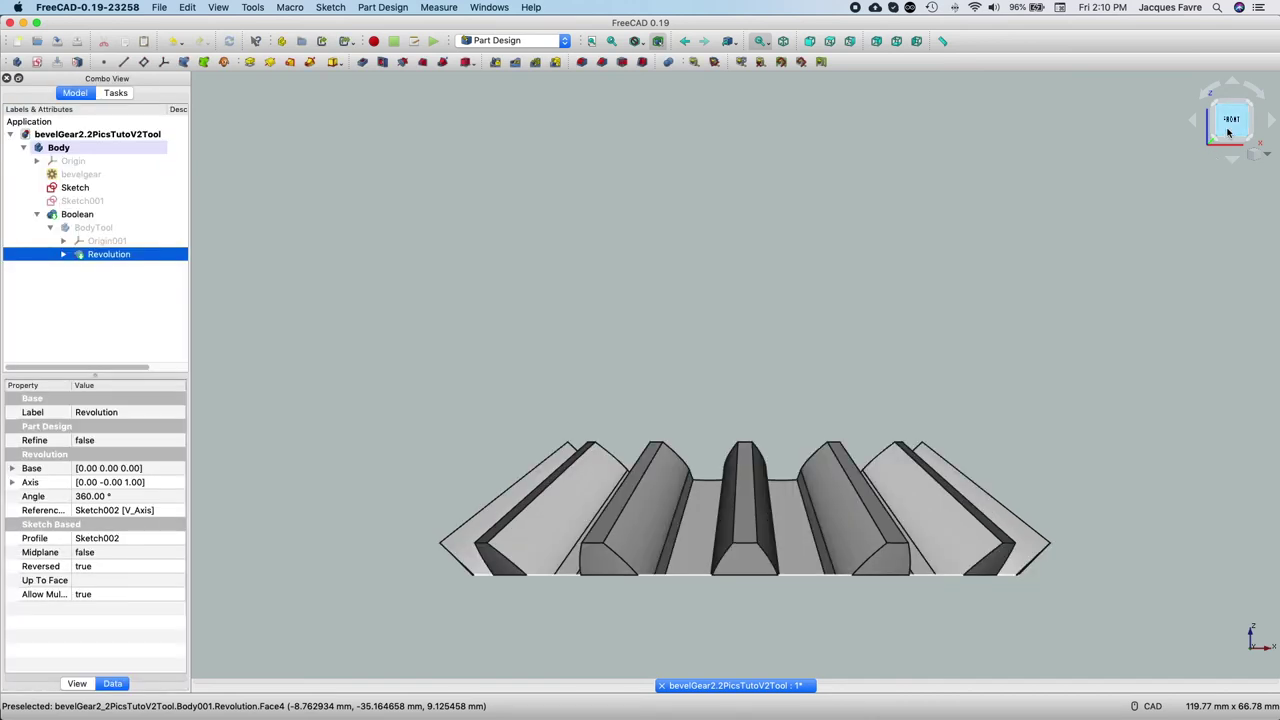
# - Orbit to the trimmed gear's underside and move the gearfusionShoot.png picture left
pyautogui.moveTo(1228, 132)
pyautogui.mouseDown()
pyautogui.moveTo(1224, 120)
pyautogui.moveTo(1232, 134)
pyautogui.mouseUp()
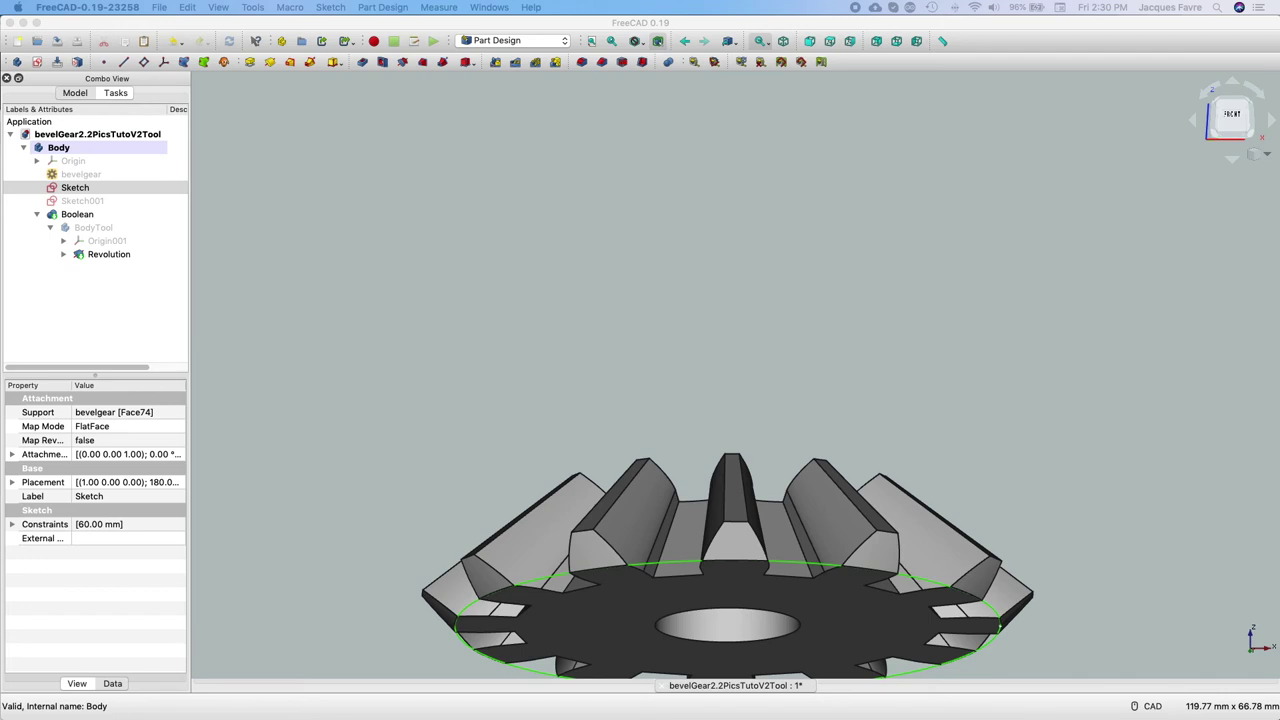
pyautogui.moveTo(766, 6); pyautogui.dragTo(460, 28)
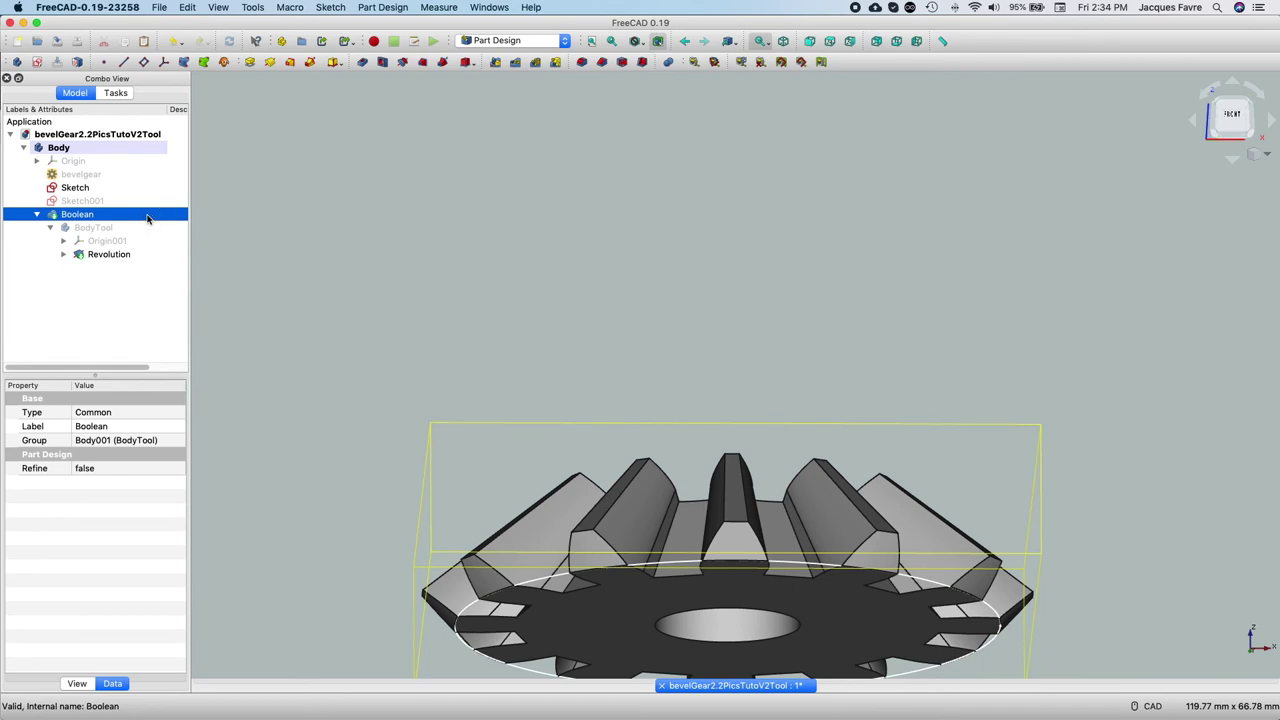
# - Delete the Boolean feature and snap to a straight front view
pyautogui.rightClick(147, 217)
pyautogui.click(199, 383)
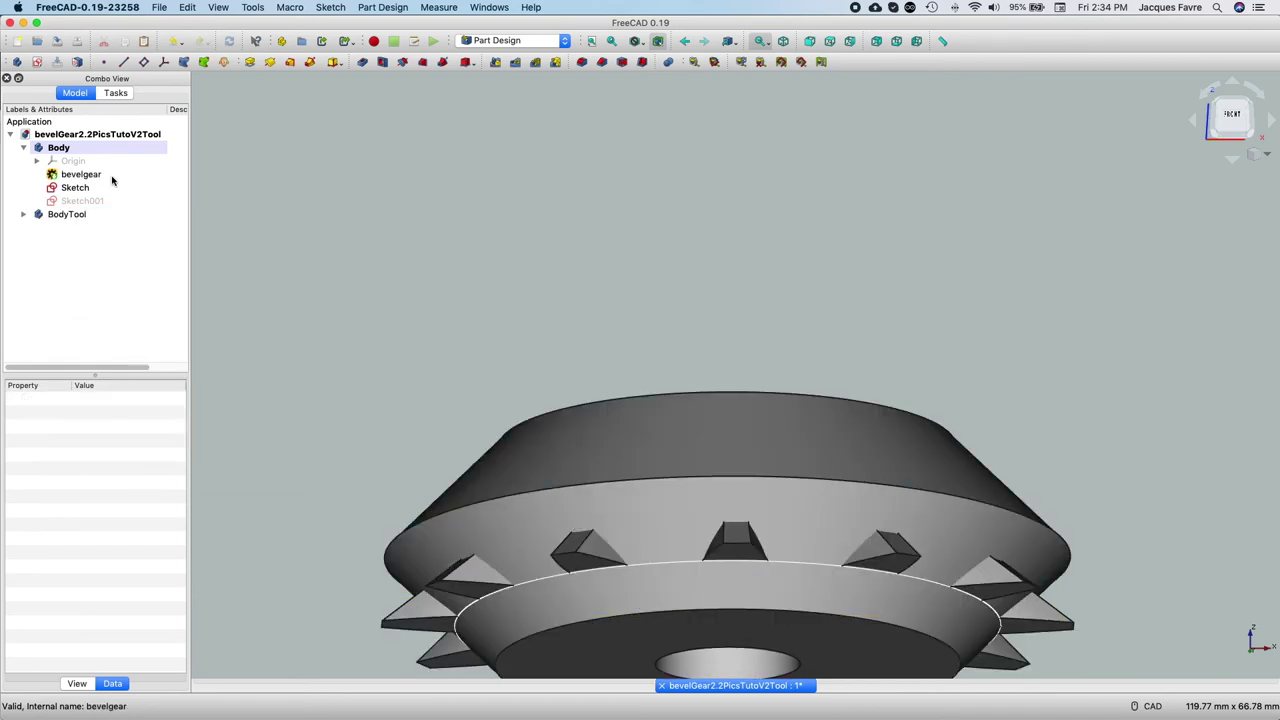
pyautogui.click(113, 176)
pyautogui.rightClick(113, 178)
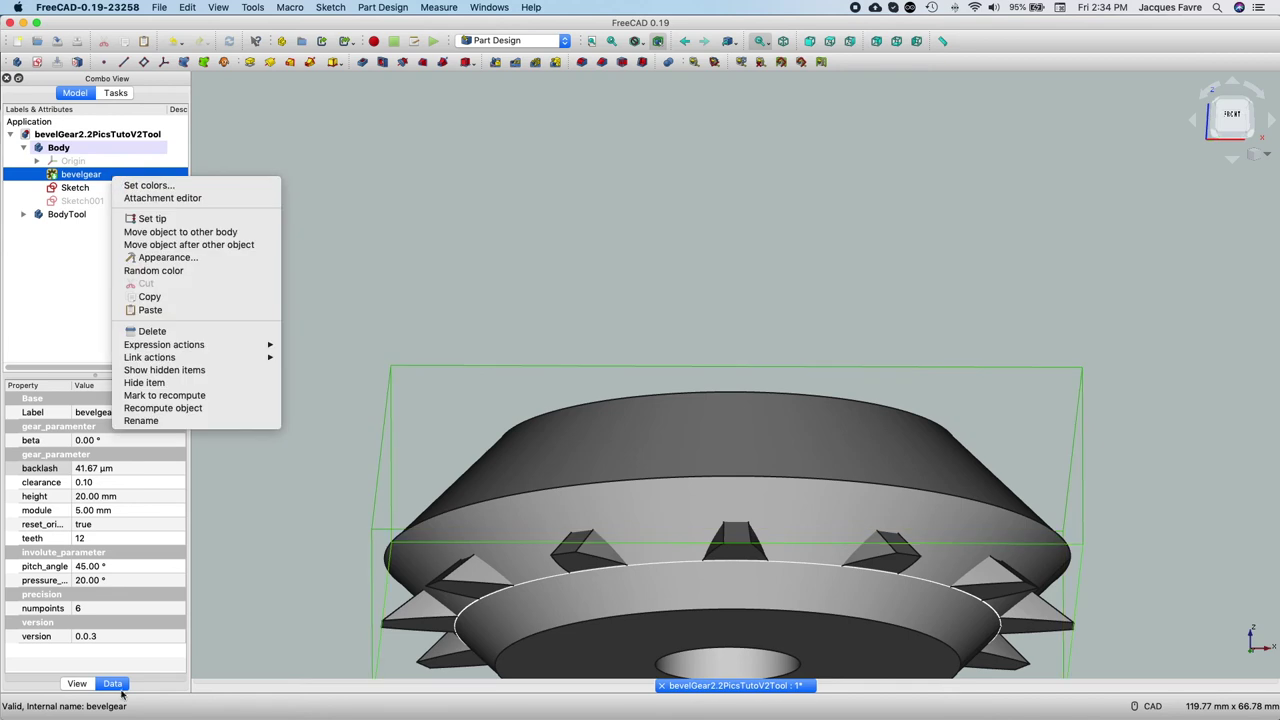
pyautogui.click(120, 686)
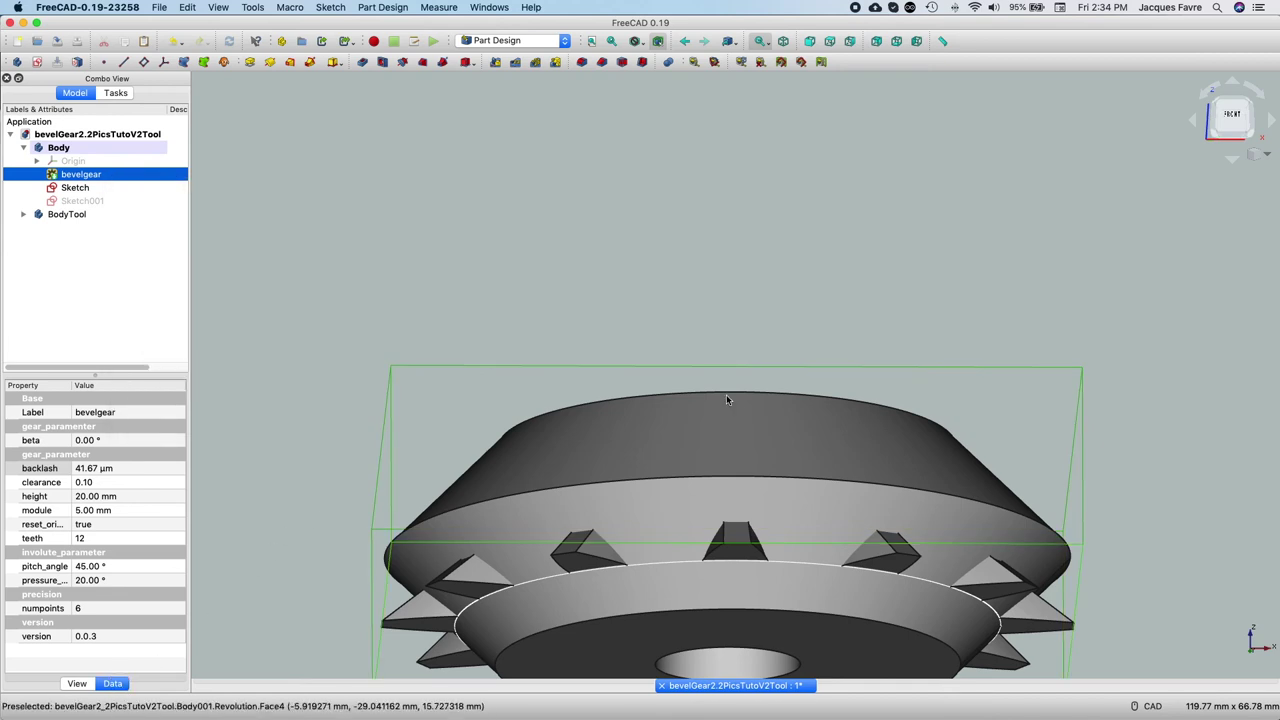
pyautogui.click(1231, 118)
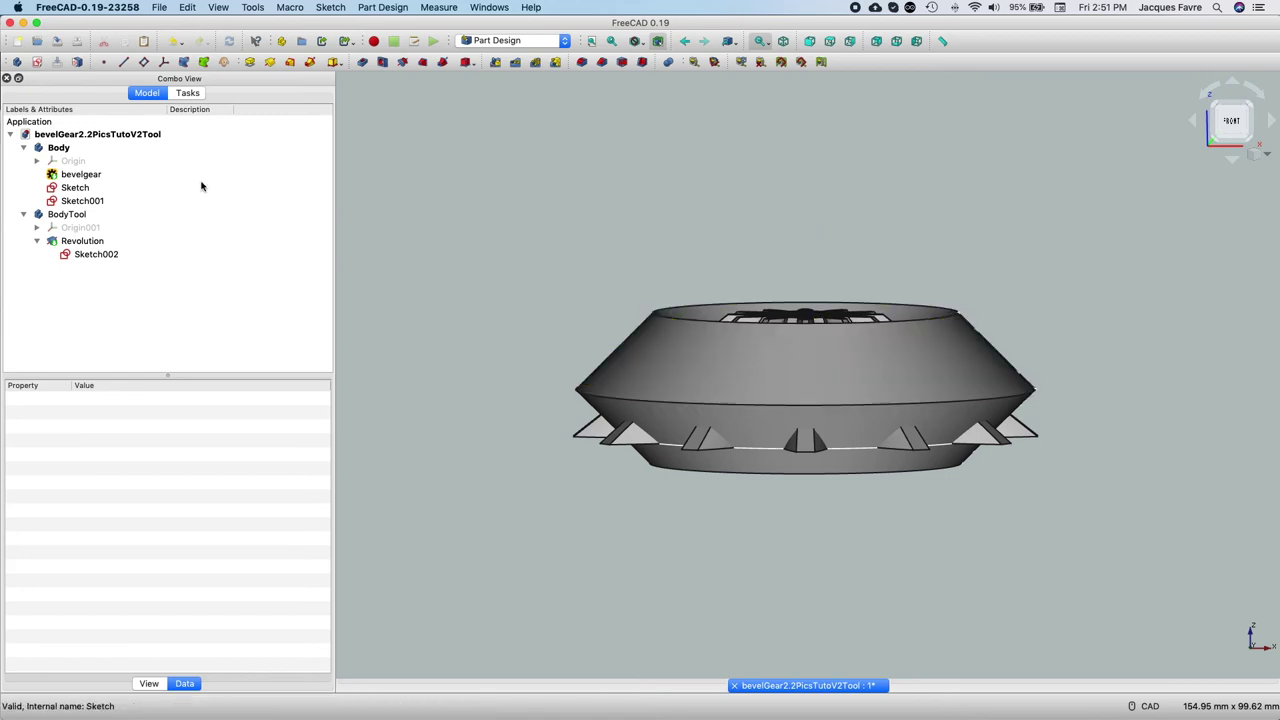
# - Change the bevelgear's module from its old value to 10 mm and its height to 40 mm
pyautogui.click(150, 176)
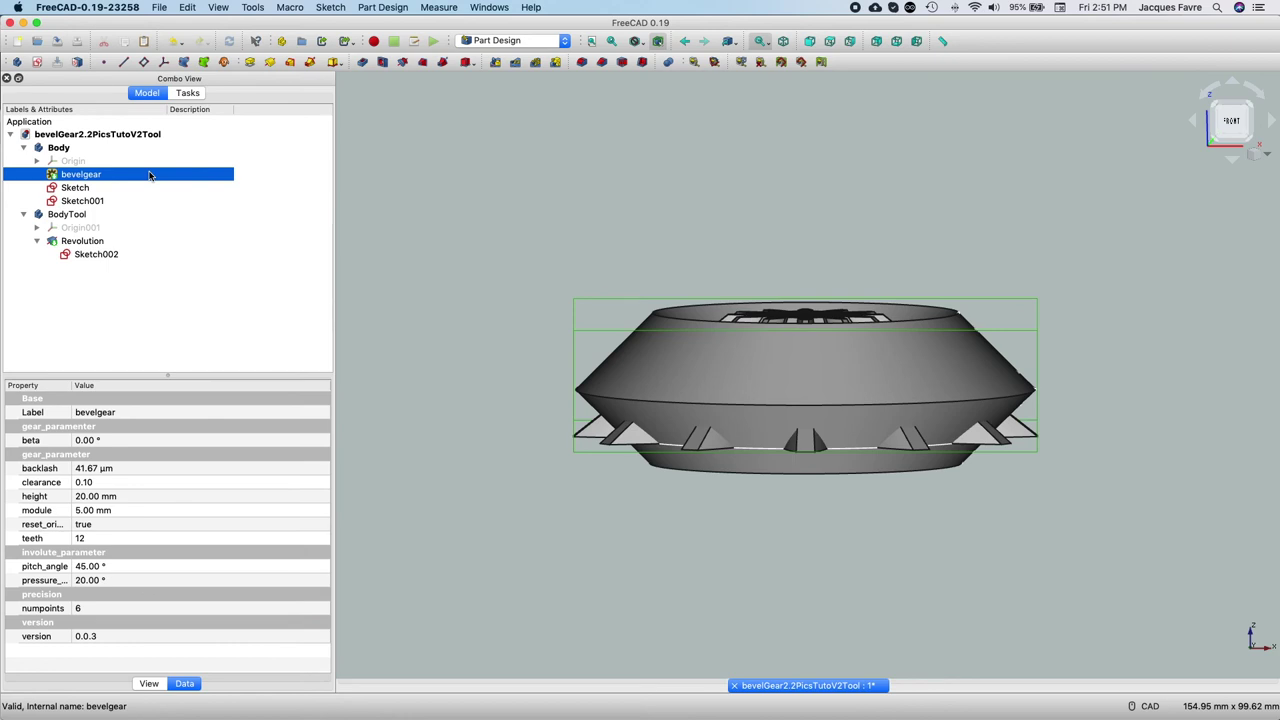
pyautogui.click(147, 512)
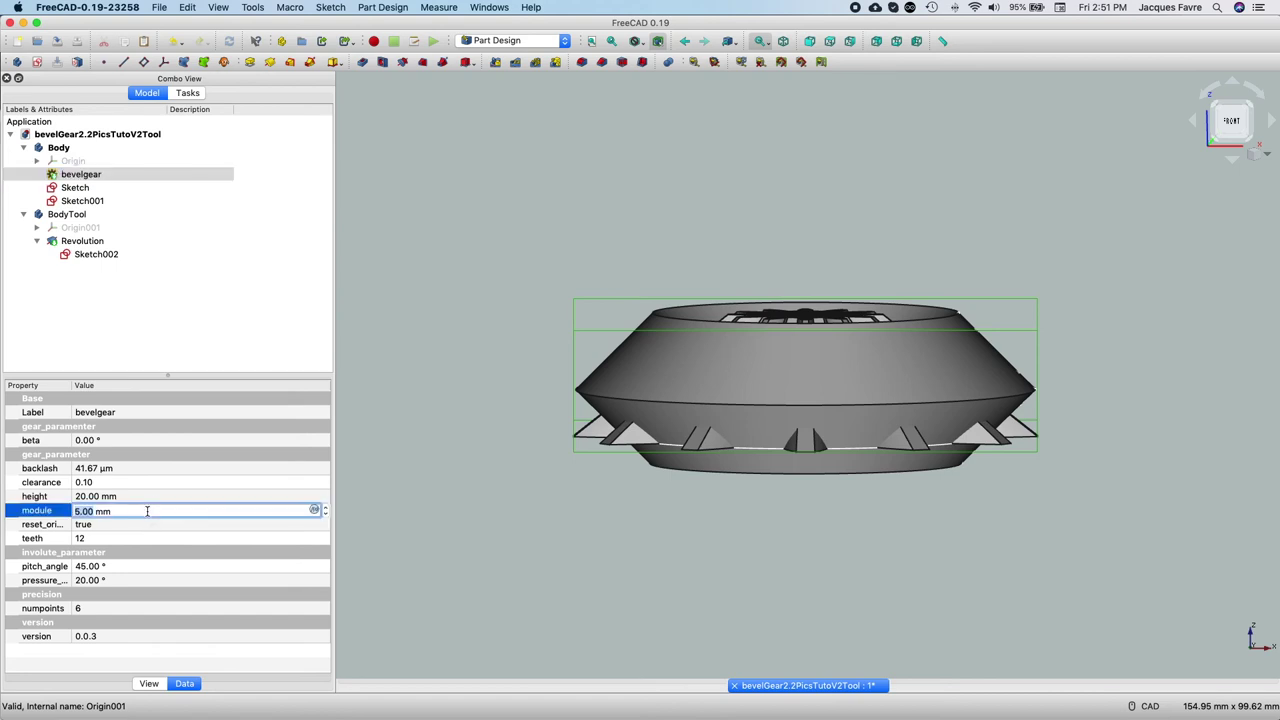
pyautogui.write('10')
pyautogui.click(155, 496)
pyautogui.write('2')
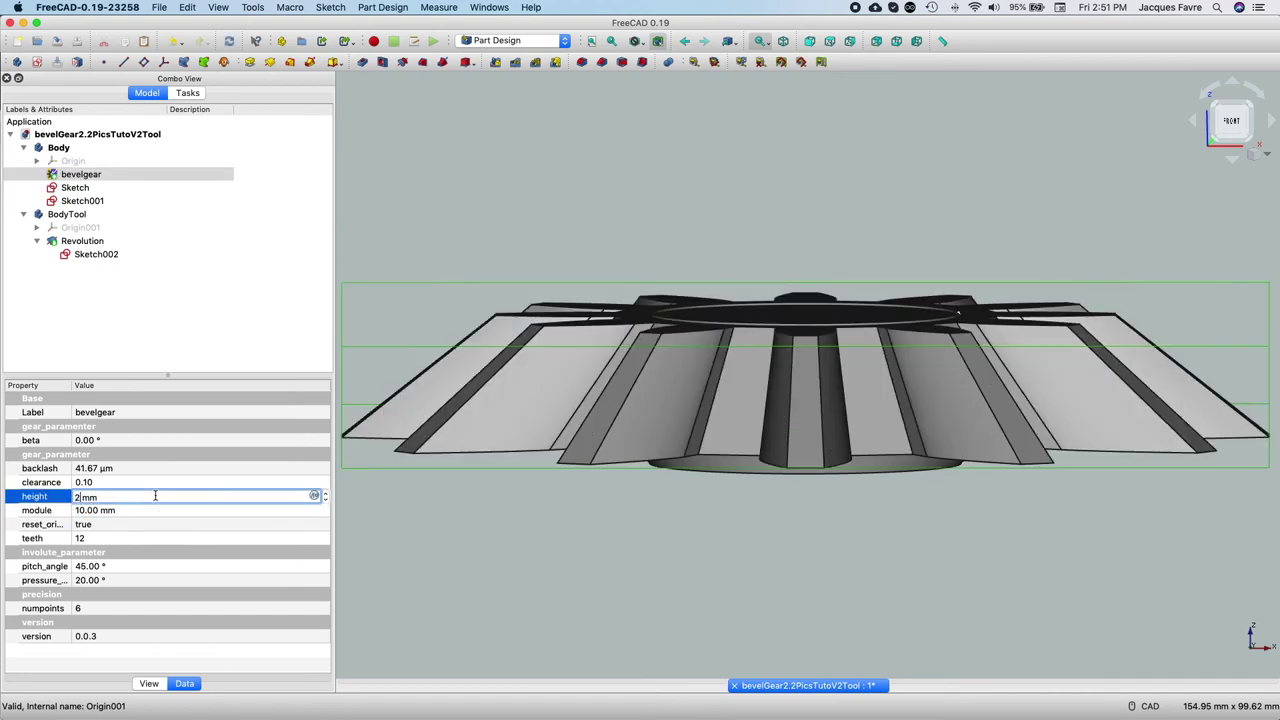
pyautogui.press('BackSpace')
pyautogui.write('40')
pyautogui.press('Return')
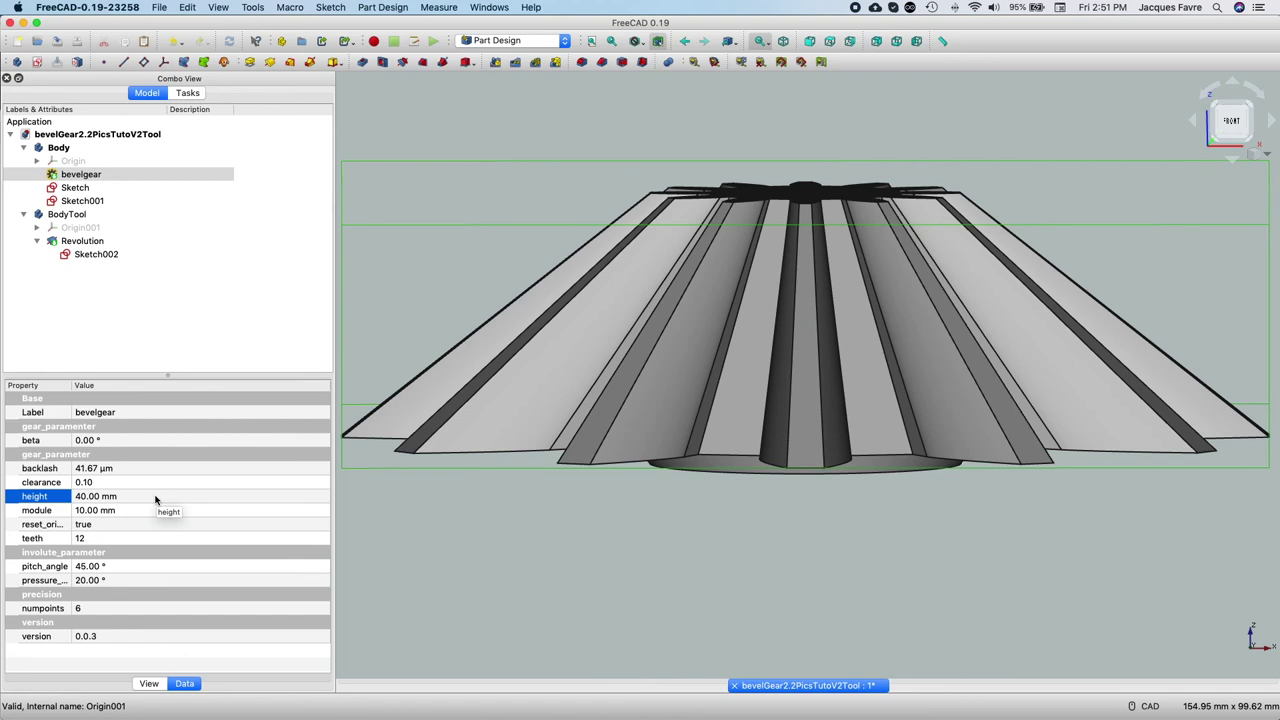
# - Move the gear's Body down by setting its Placement Translation Z to -30
pyautogui.click(192, 148)
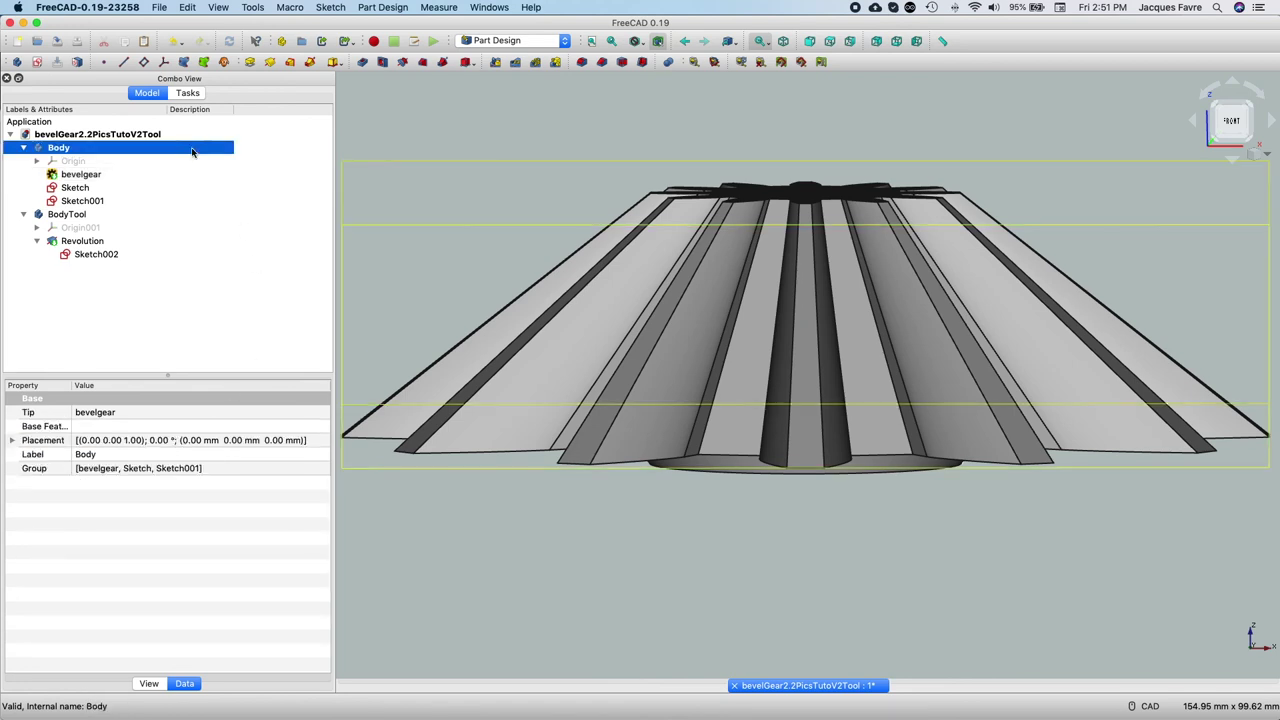
pyautogui.click(324, 442)
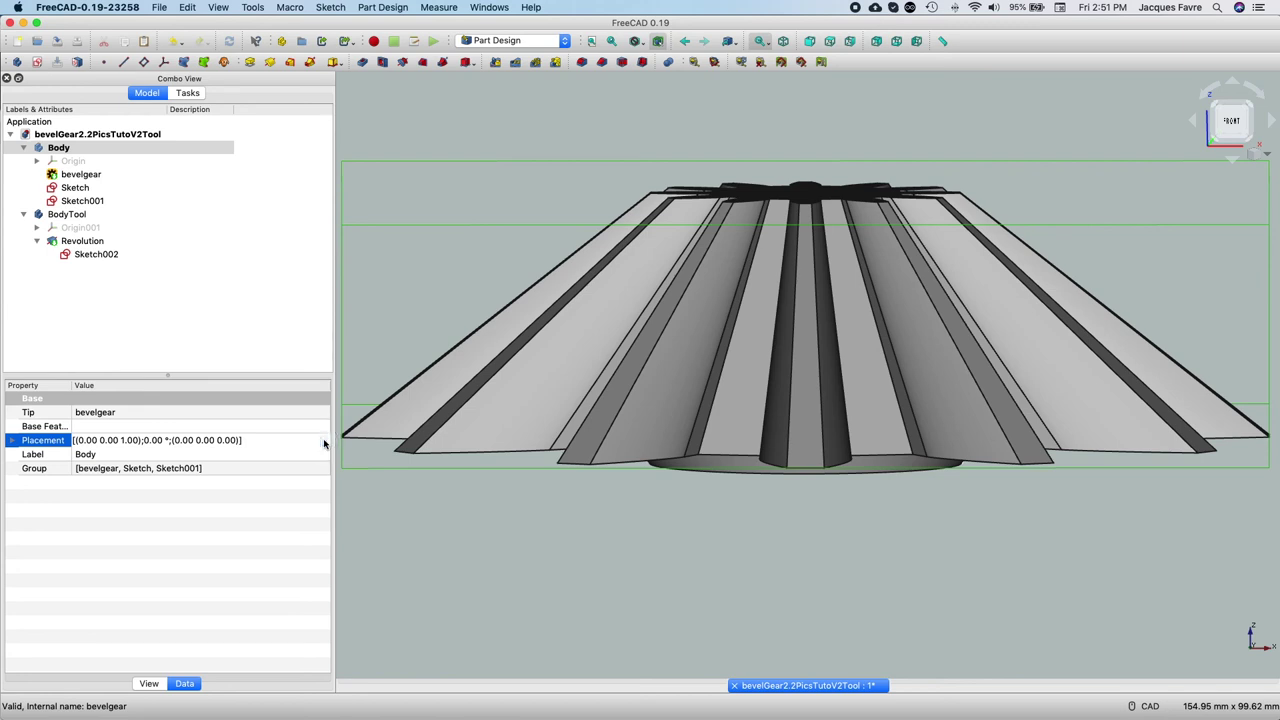
pyautogui.click(323, 441)
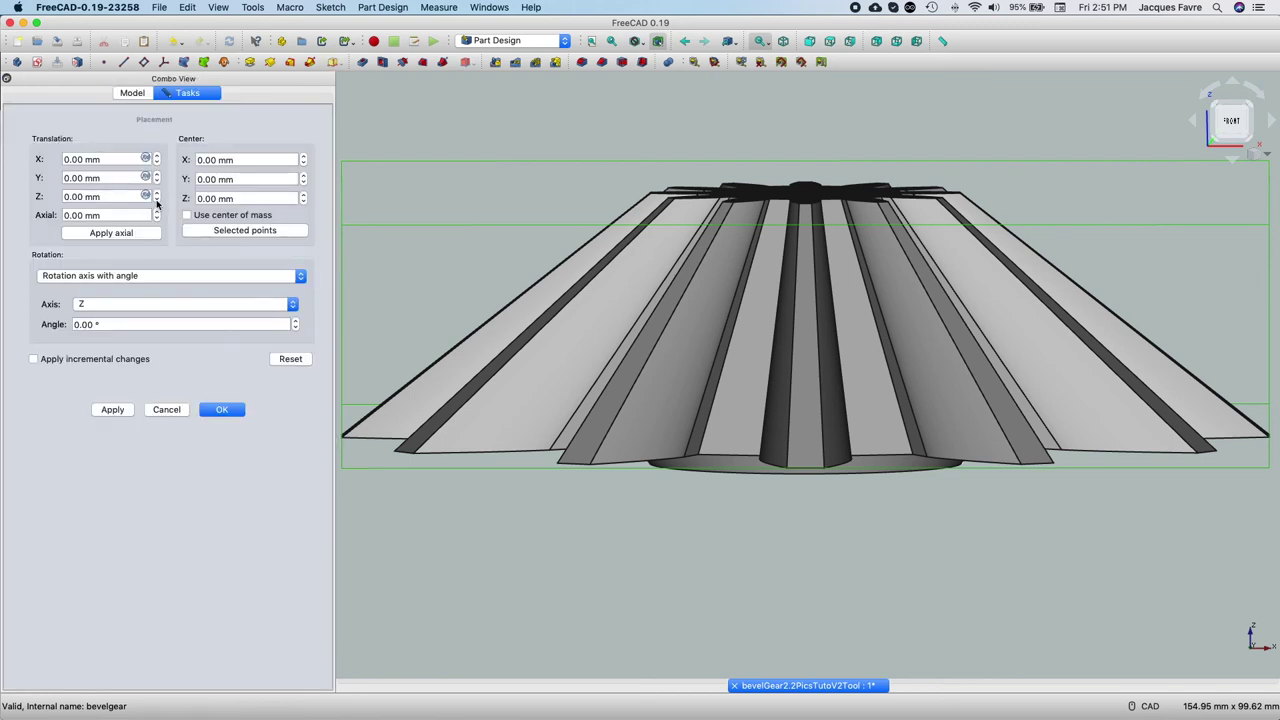
pyautogui.moveTo(119, 197); pyautogui.dragTo(41, 197)
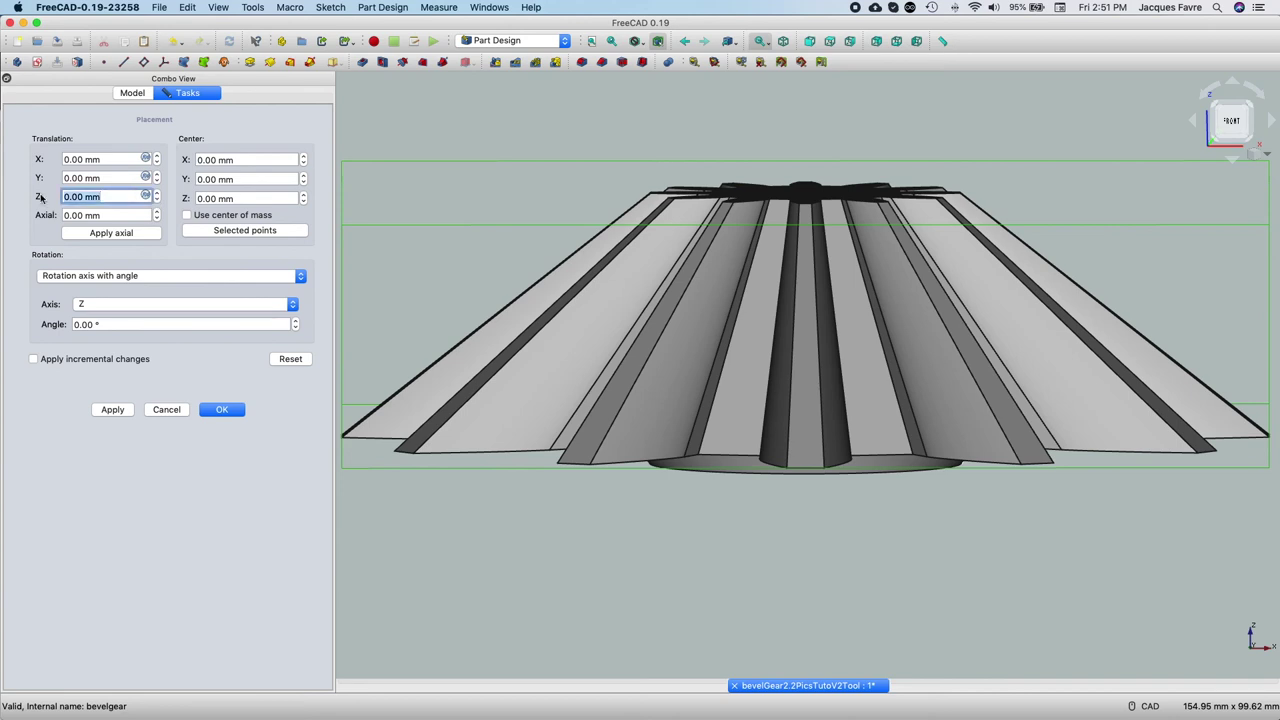
pyautogui.write('-30')
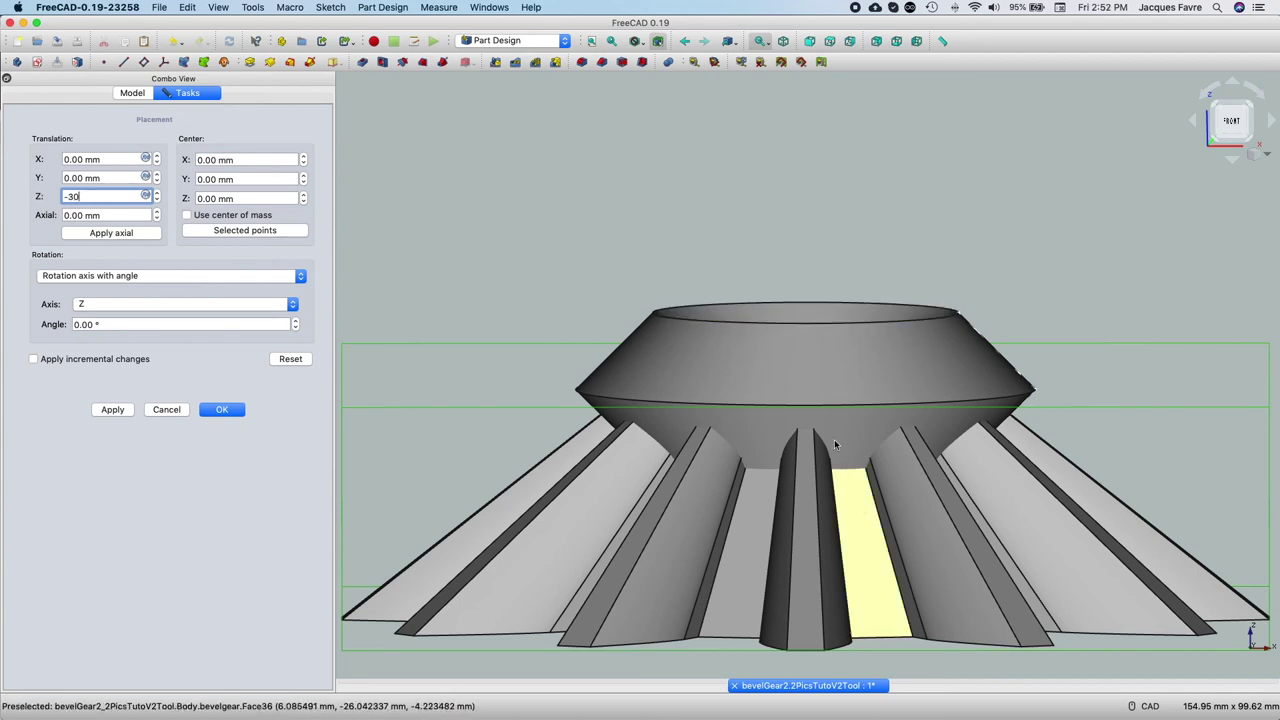
pyautogui.click(224, 410)
# - Raise the bevelgear height to 50 mm
pyautogui.click(137, 174)
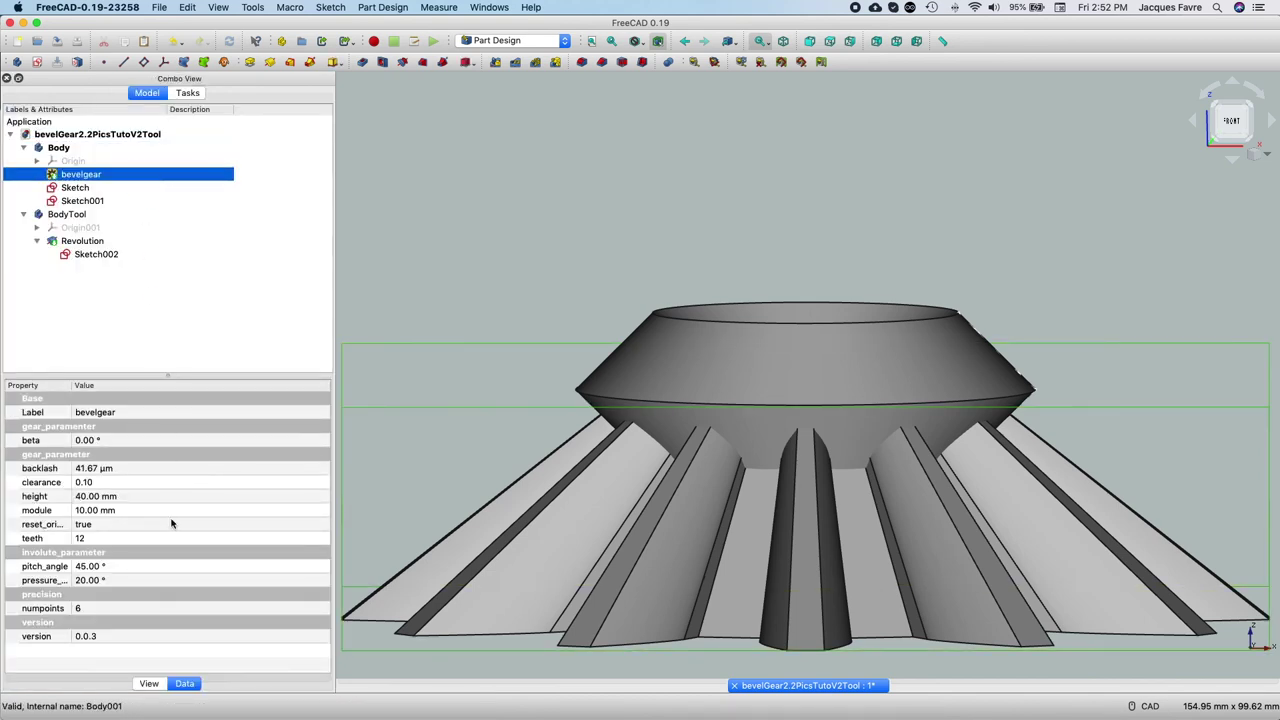
pyautogui.click(171, 497)
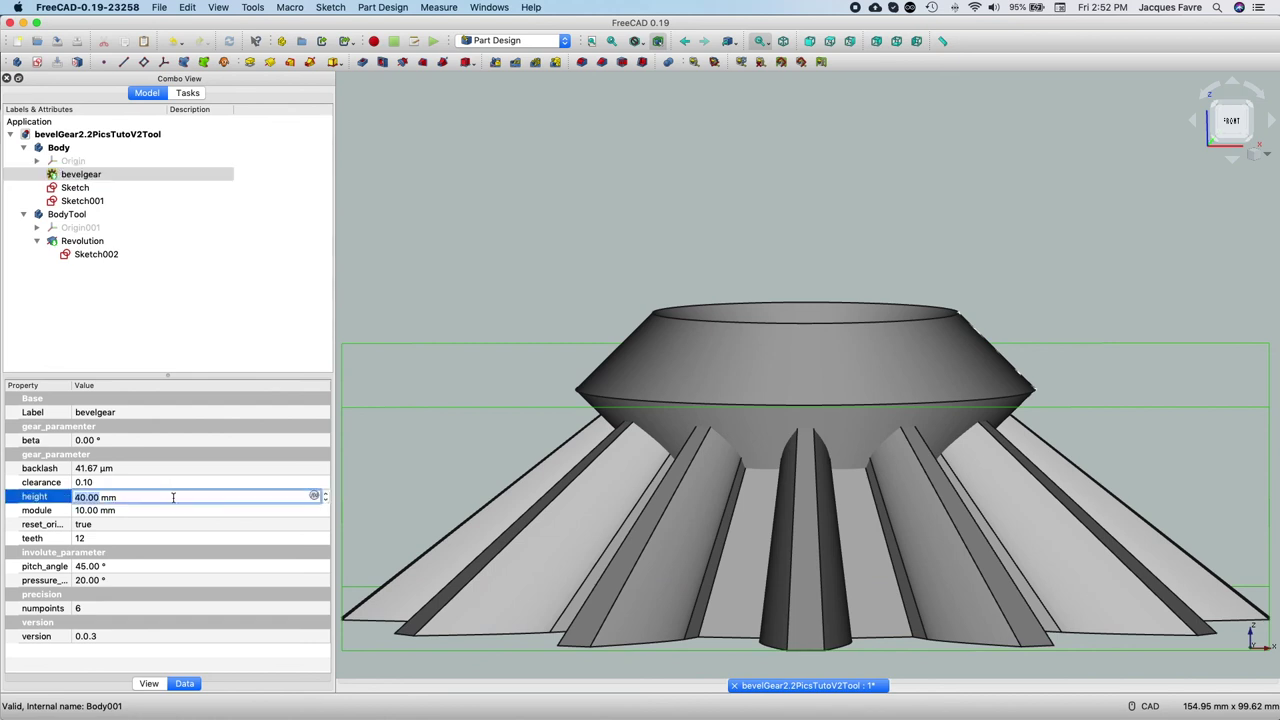
pyautogui.click(324, 494)
pyautogui.click(324, 494)
pyautogui.click(324, 495)
pyautogui.click(324, 495)
pyautogui.click(324, 495)
pyautogui.click(324, 495)
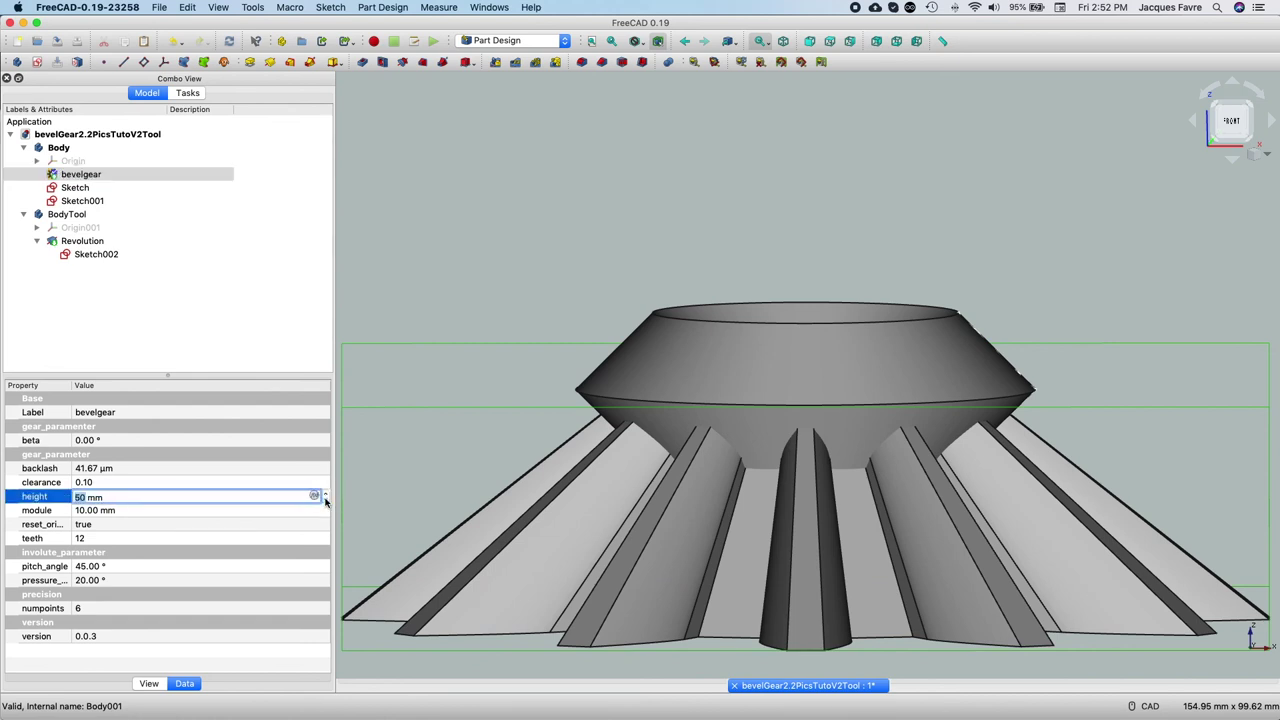
pyautogui.click(150, 684)
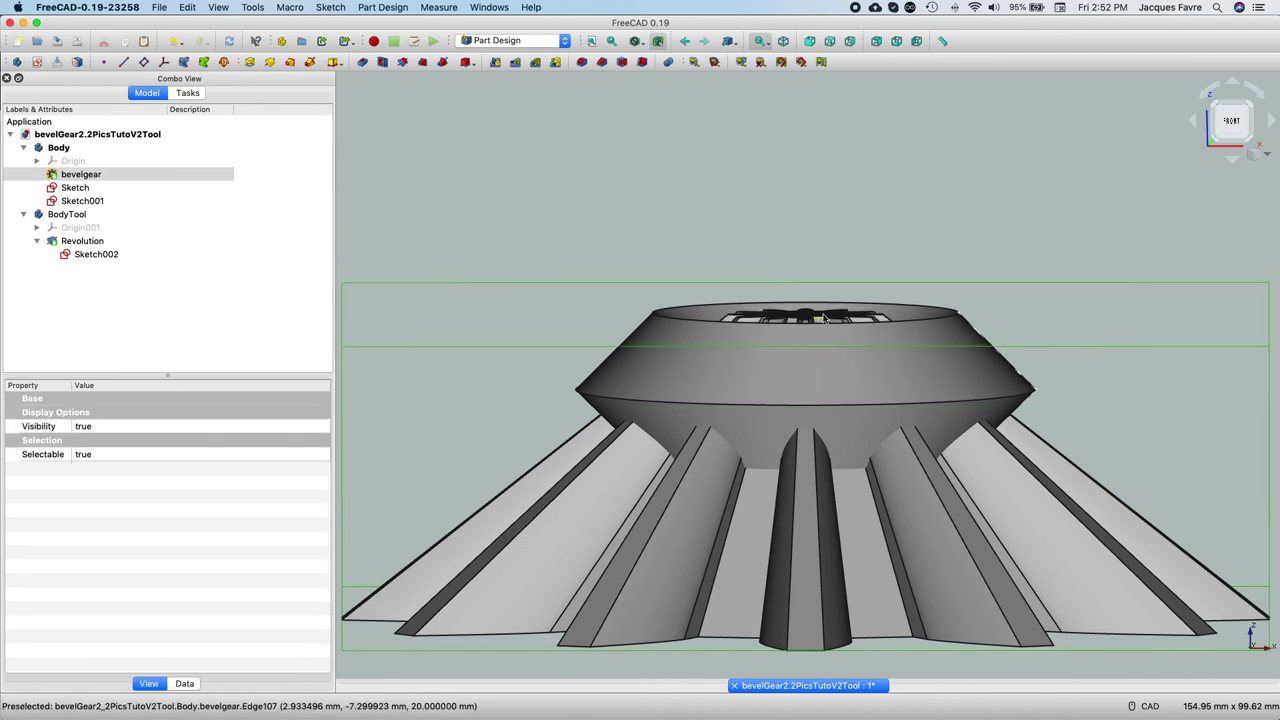
pyautogui.click(306, 338)
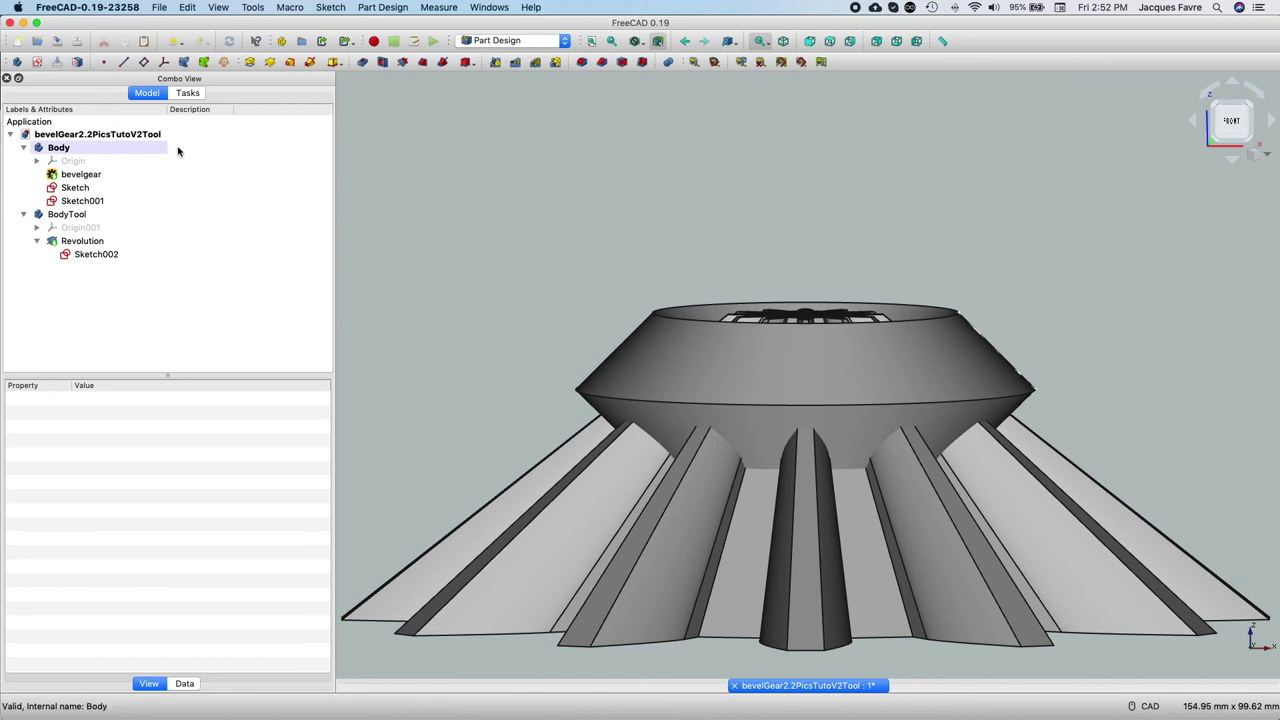
# - Back out of the stray Boolean and make BodyTool the active body
pyautogui.click(668, 61)
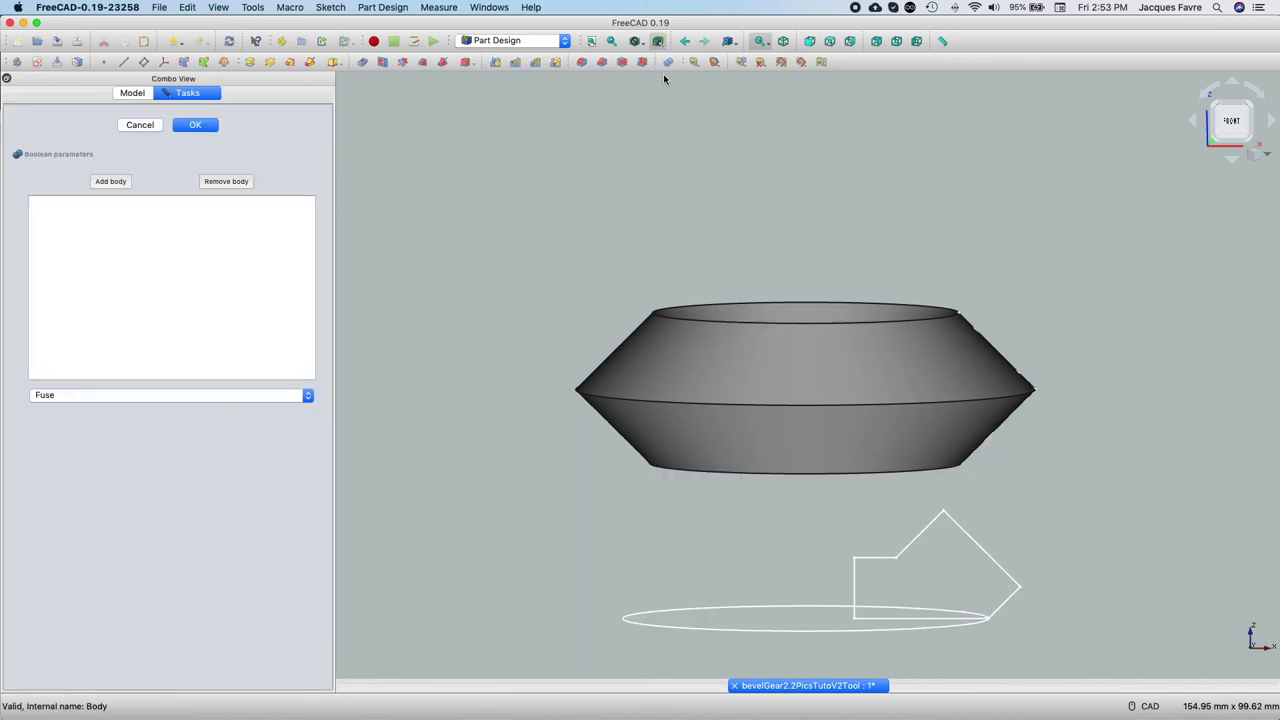
pyautogui.click(200, 127)
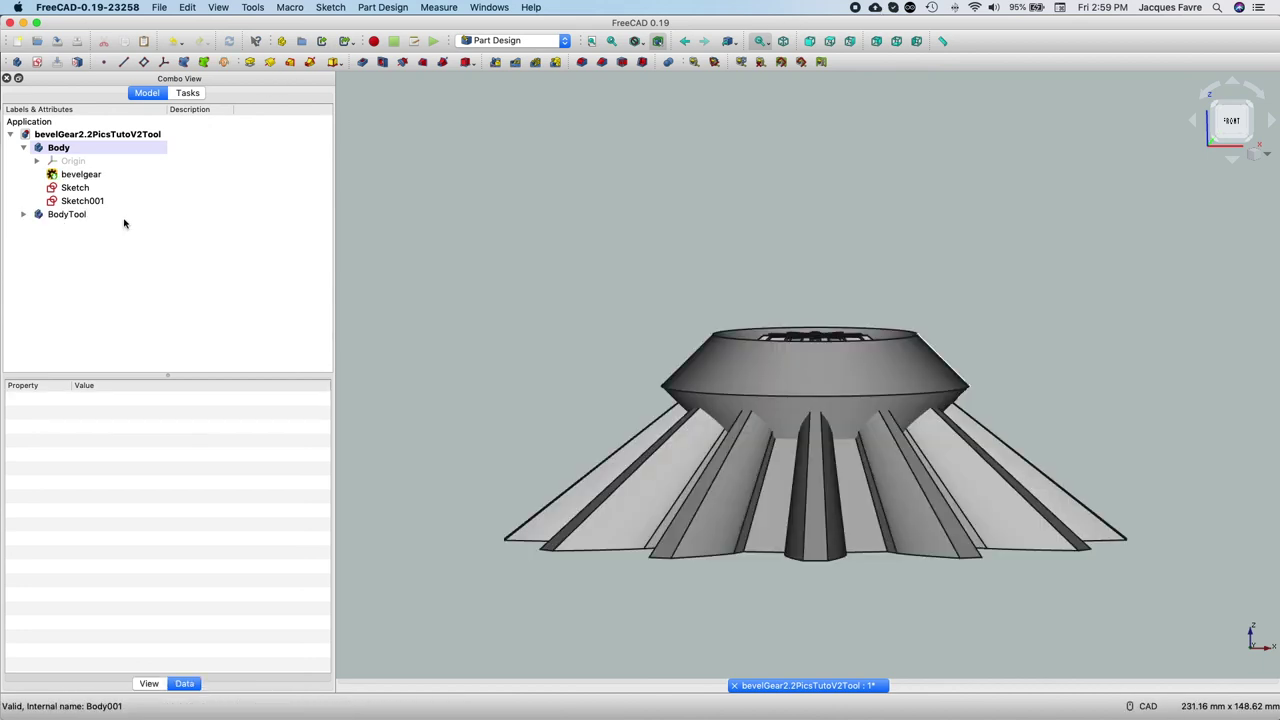
pyautogui.click(124, 220)
pyautogui.doubleClick(124, 218)
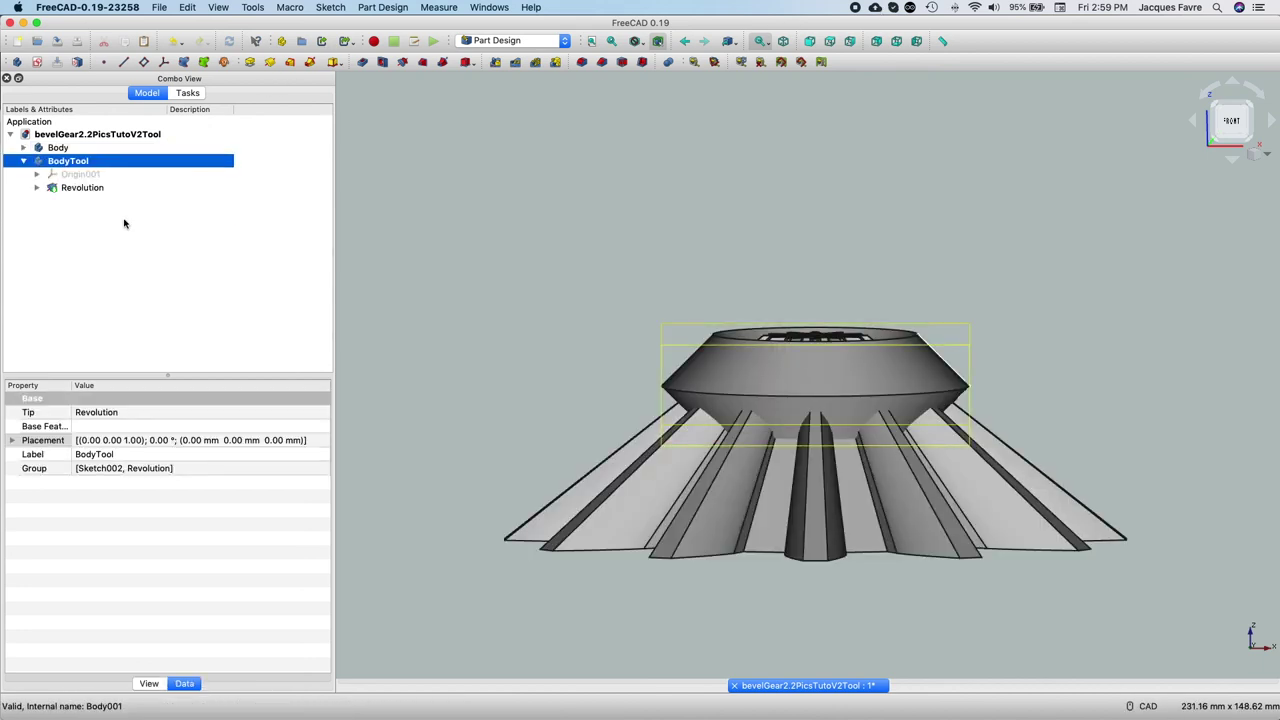
# - Add a Common Boolean in BodyTool with the gear's Body as the other body
pyautogui.click(668, 62)
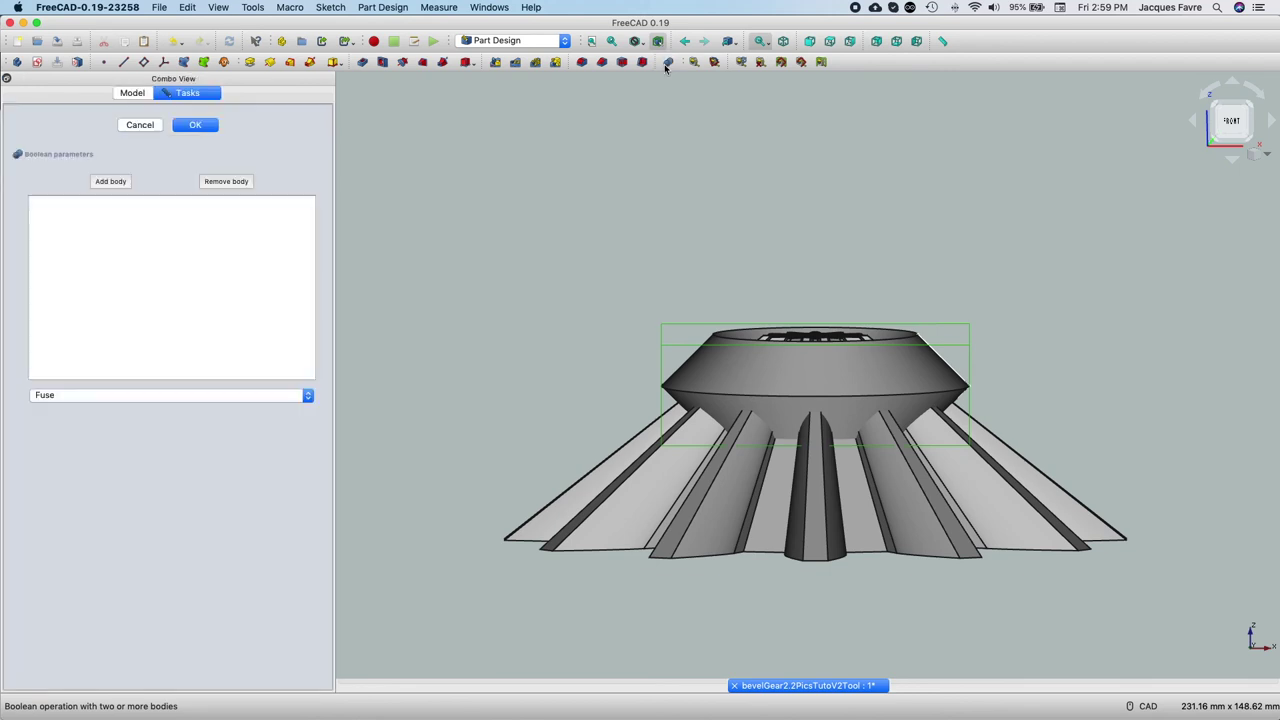
pyautogui.click(111, 181)
pyautogui.click(686, 457)
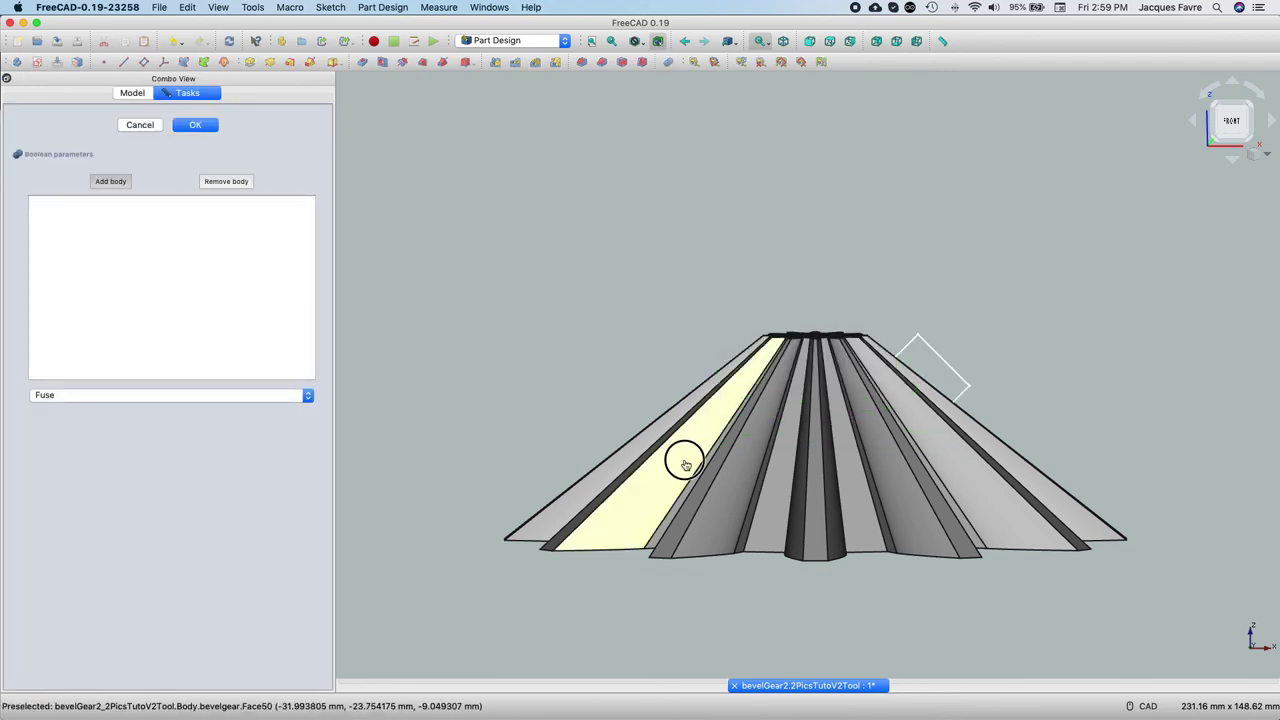
pyautogui.click(303, 396)
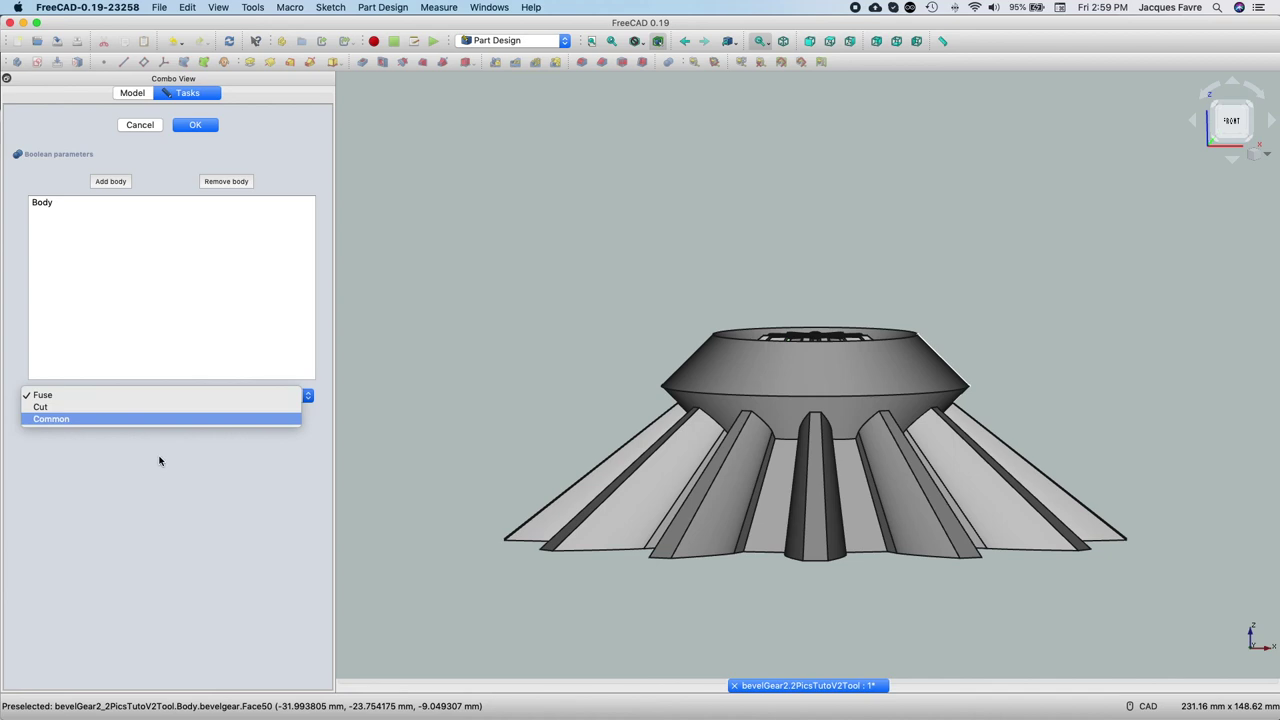
pyautogui.press('Return')
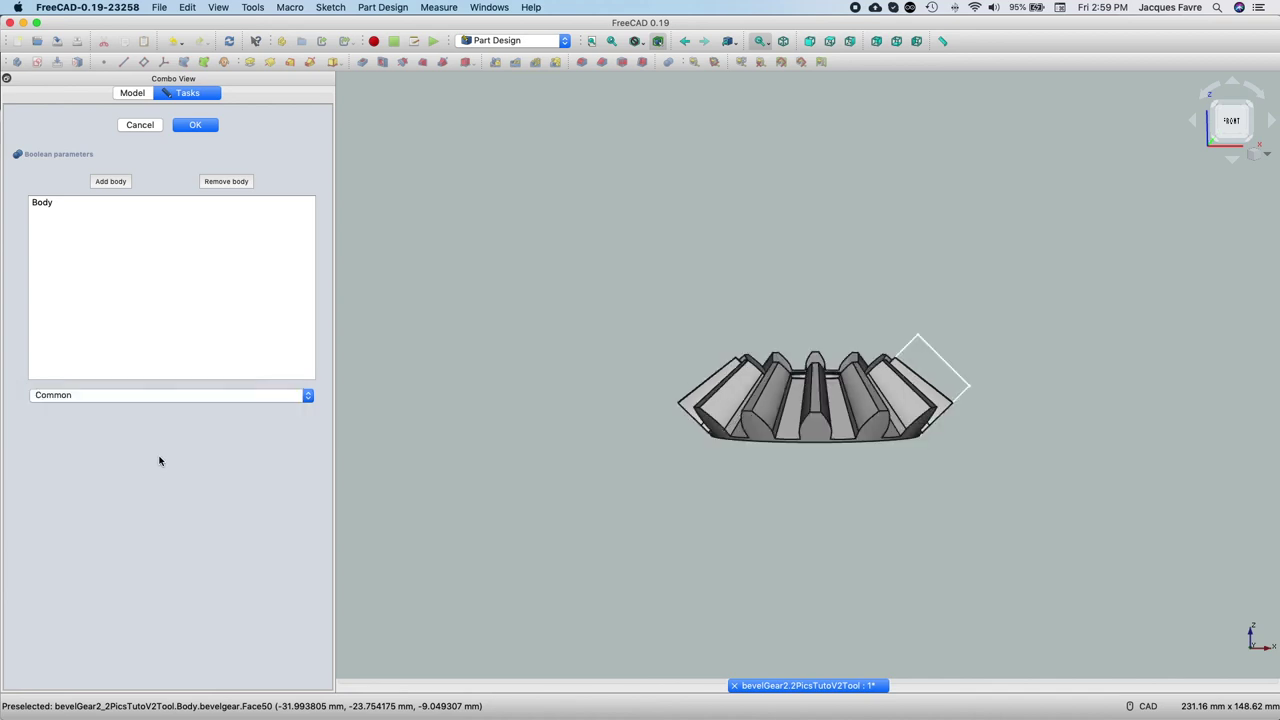
pyautogui.click(196, 125)
pyautogui.moveTo(875, 224); pyautogui.dragTo(880, 306, button='middle')
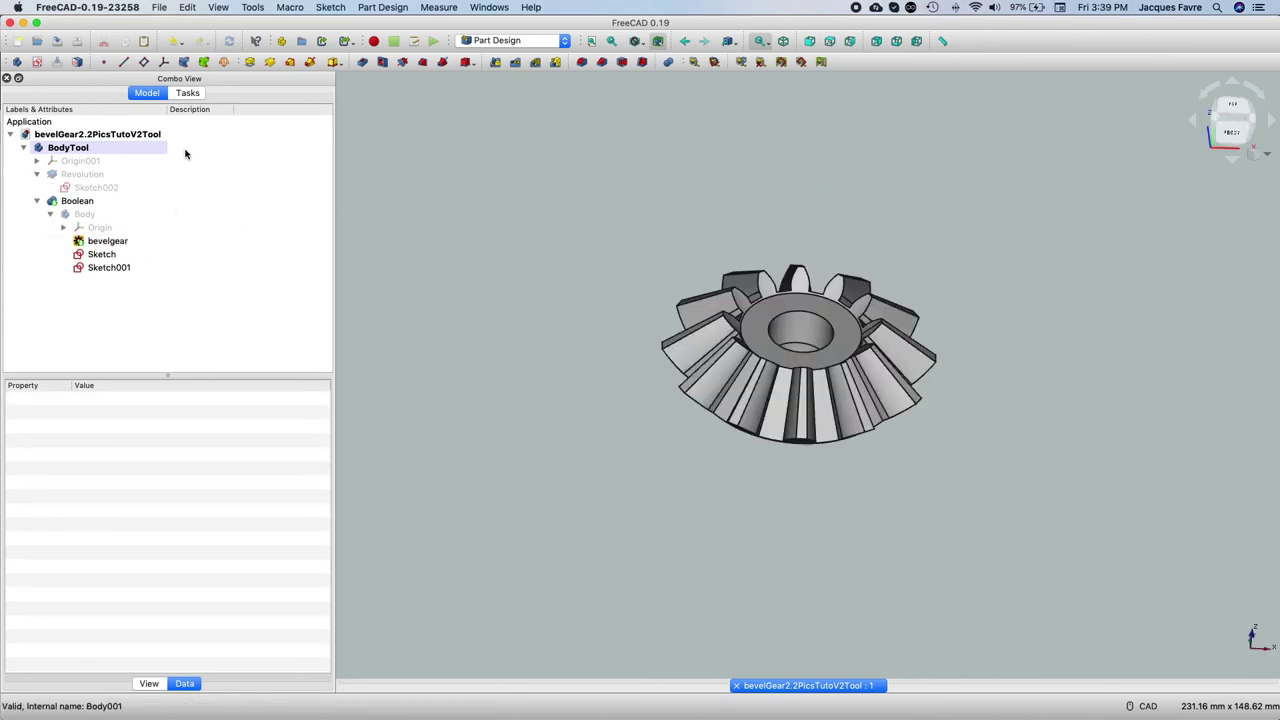
# - Export BodyTool as the STL mesh gear12mod5 and switch to Ultimaker Cura
pyautogui.click(185, 153)
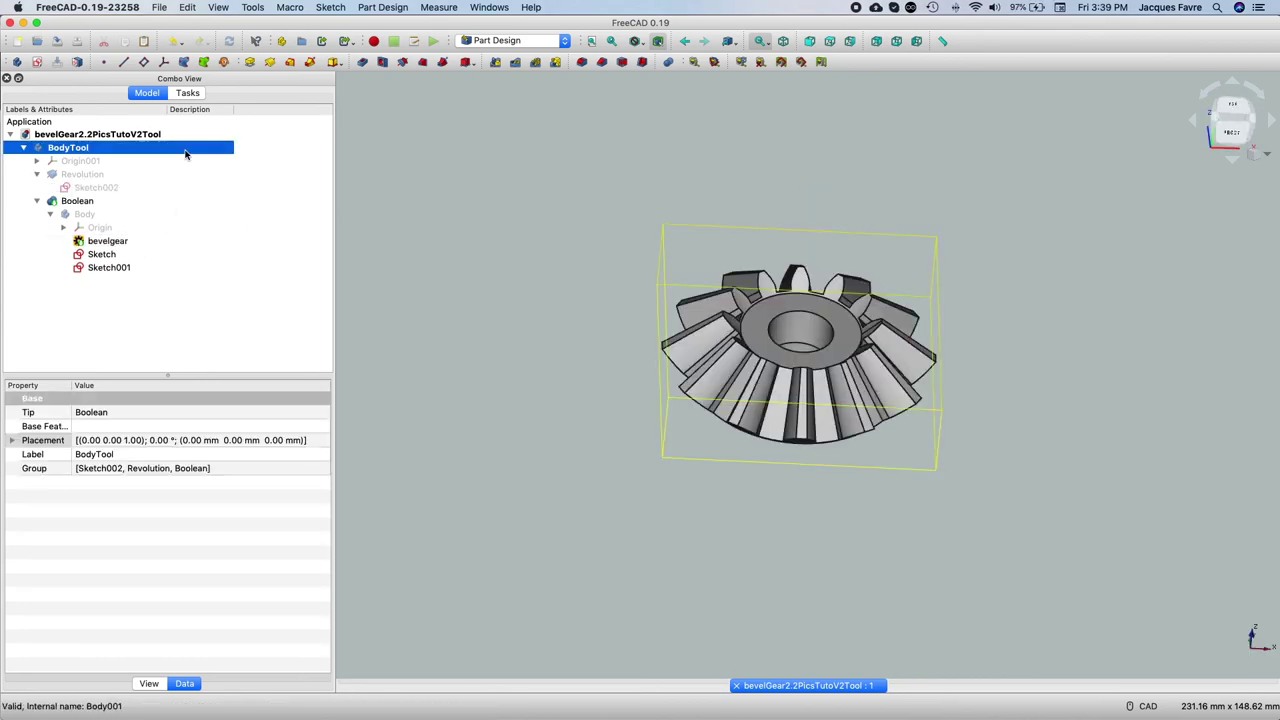
pyautogui.click(159, 7)
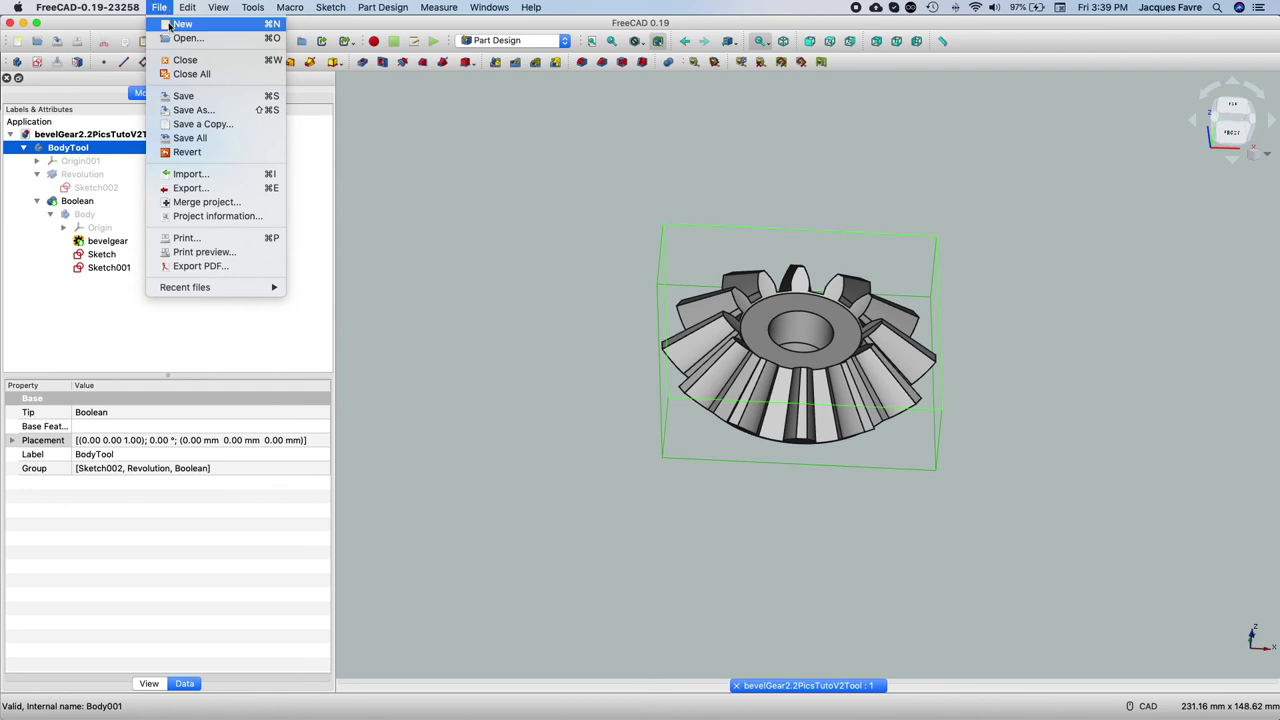
pyautogui.click(190, 188)
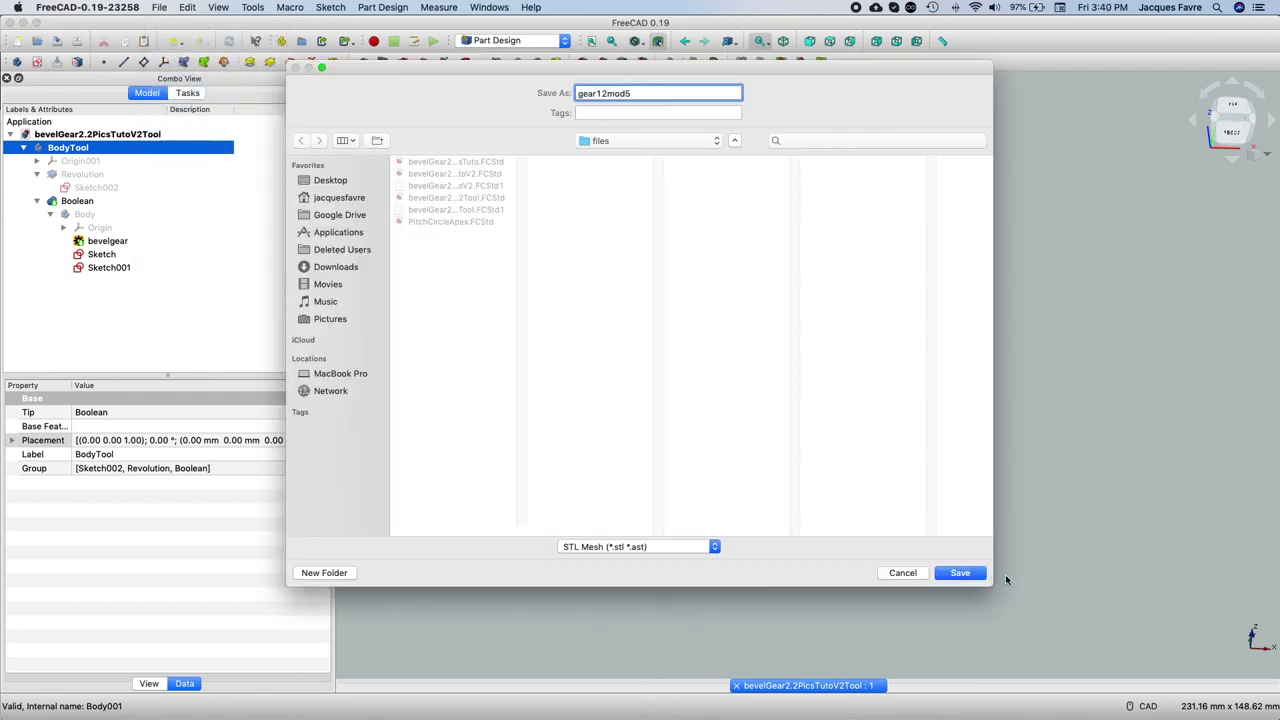
pyautogui.click(962, 572)
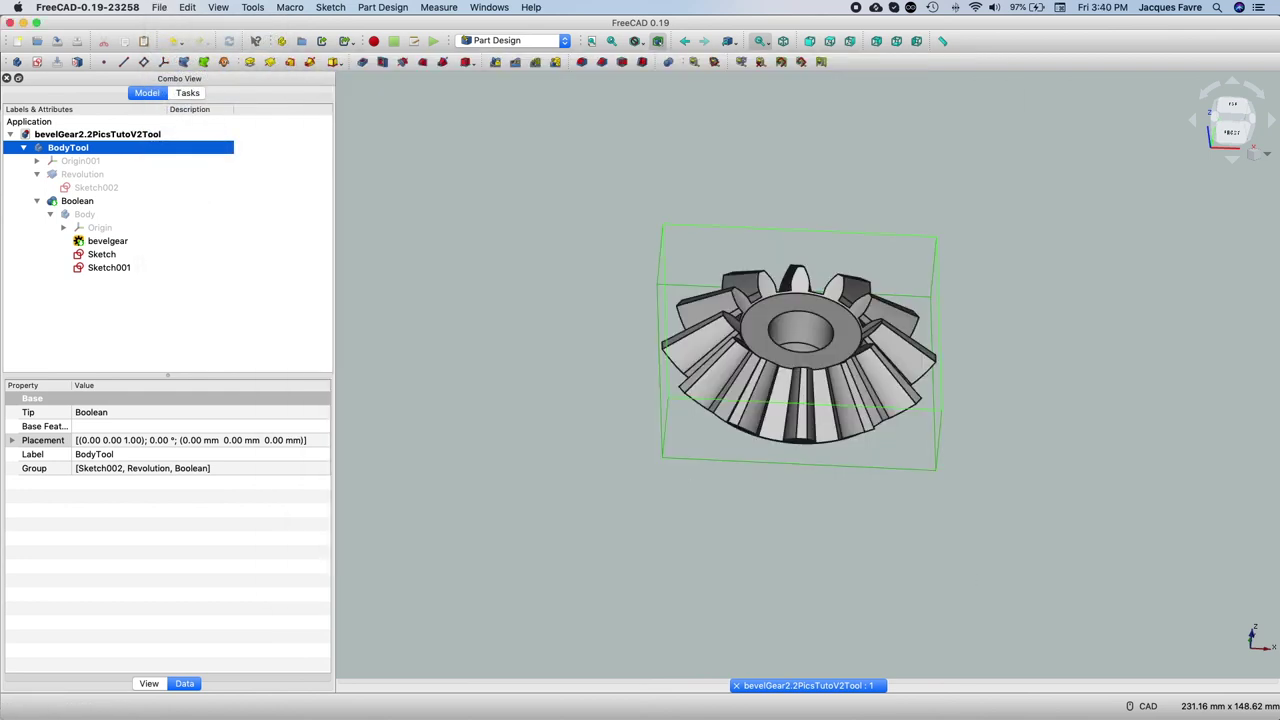
pyautogui.press('super+Tab')
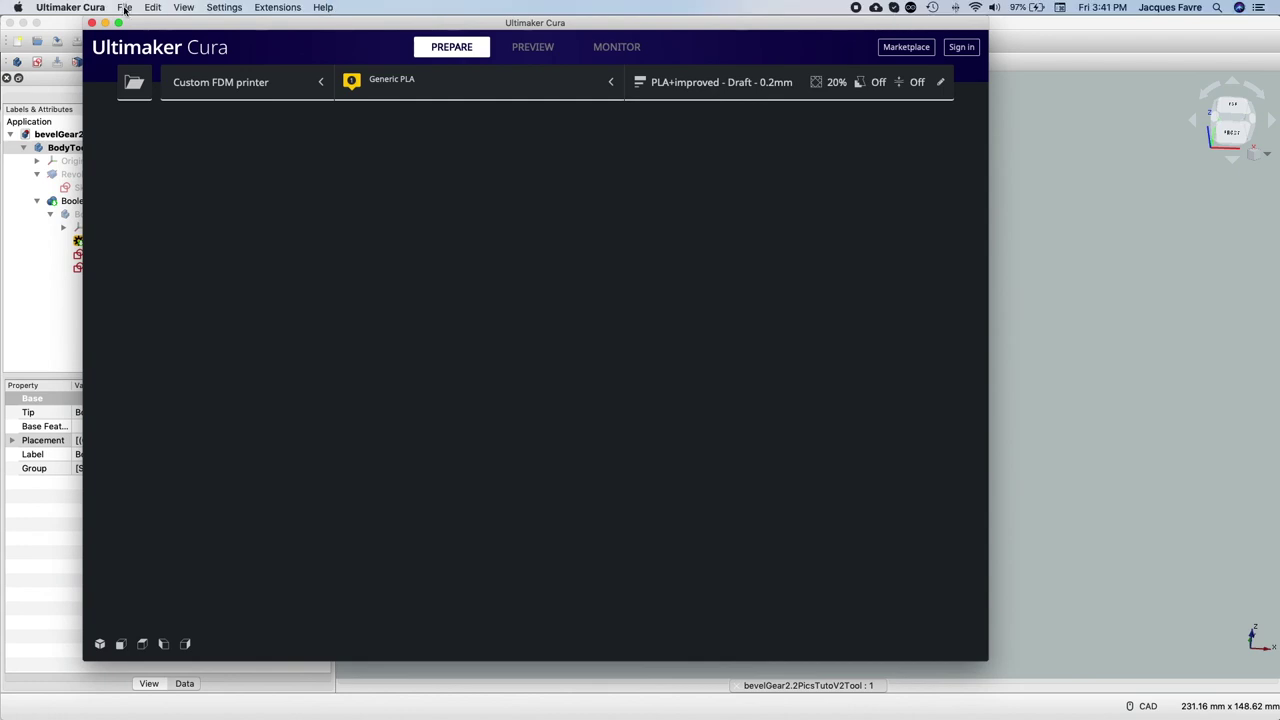
# - Open gear12mod5.stl in Cura so it loads onto the build plate
pyautogui.click(125, 8)
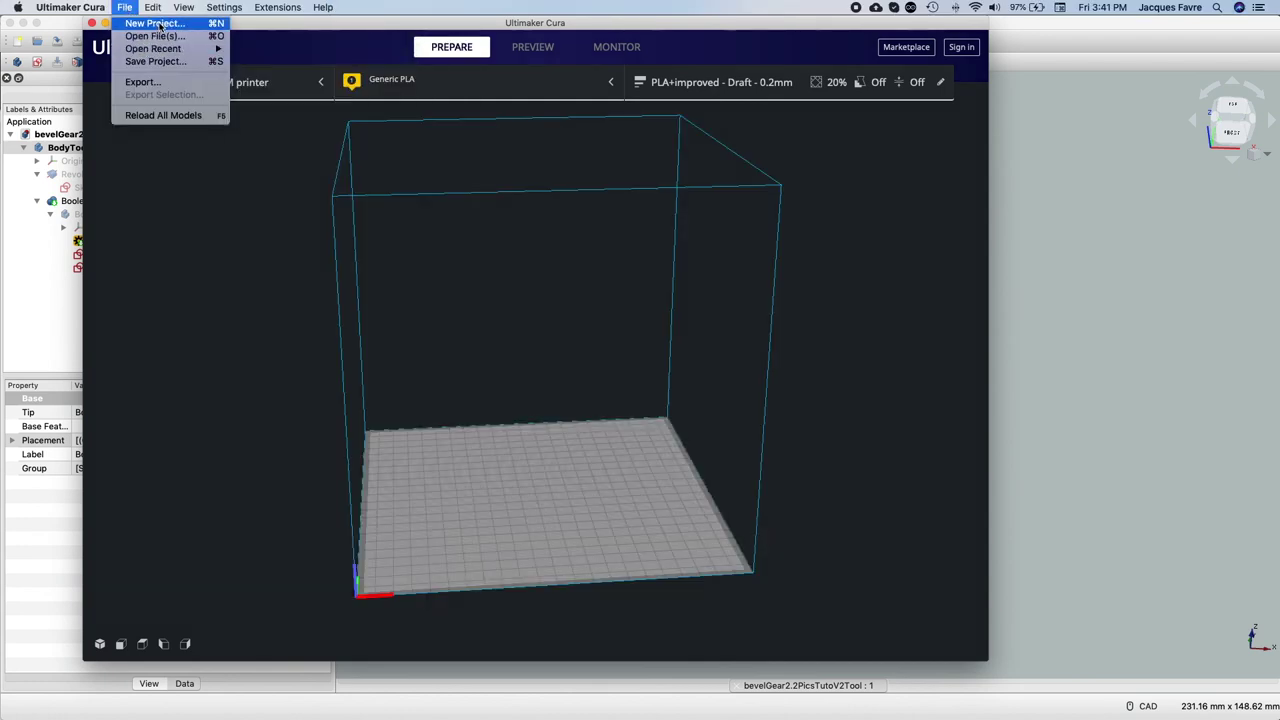
pyautogui.click(152, 36)
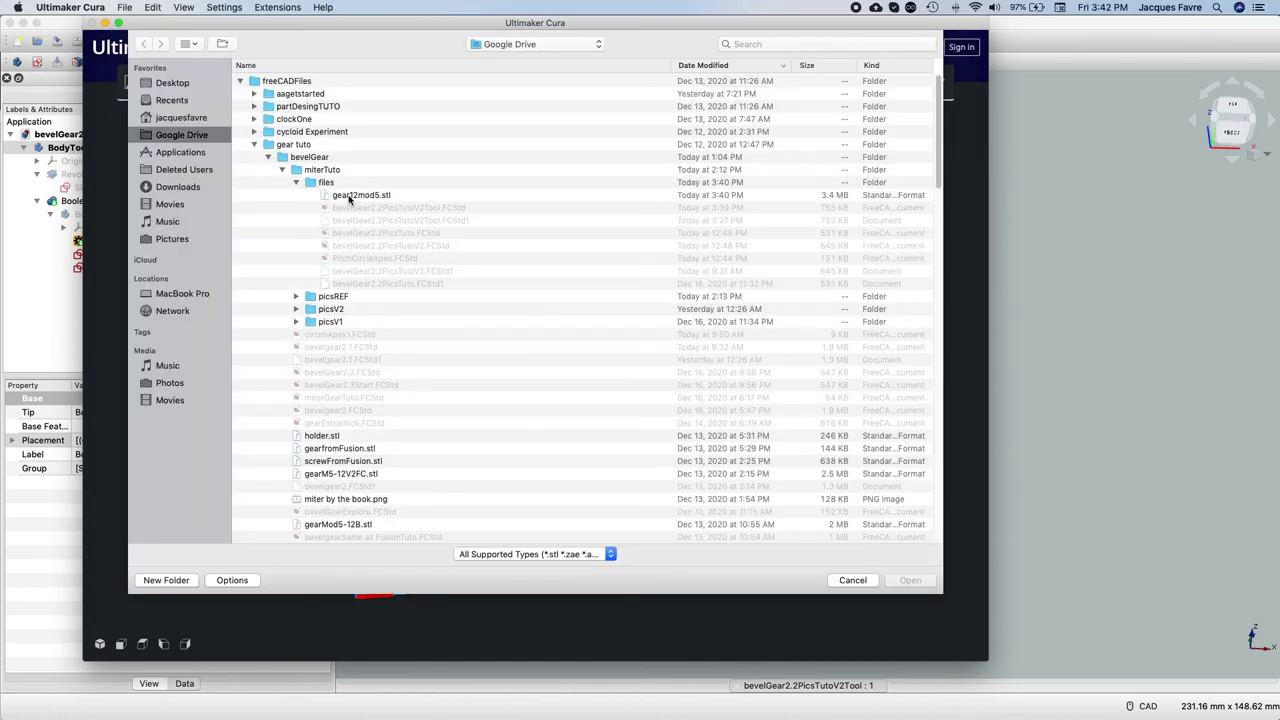
pyautogui.click(352, 195)
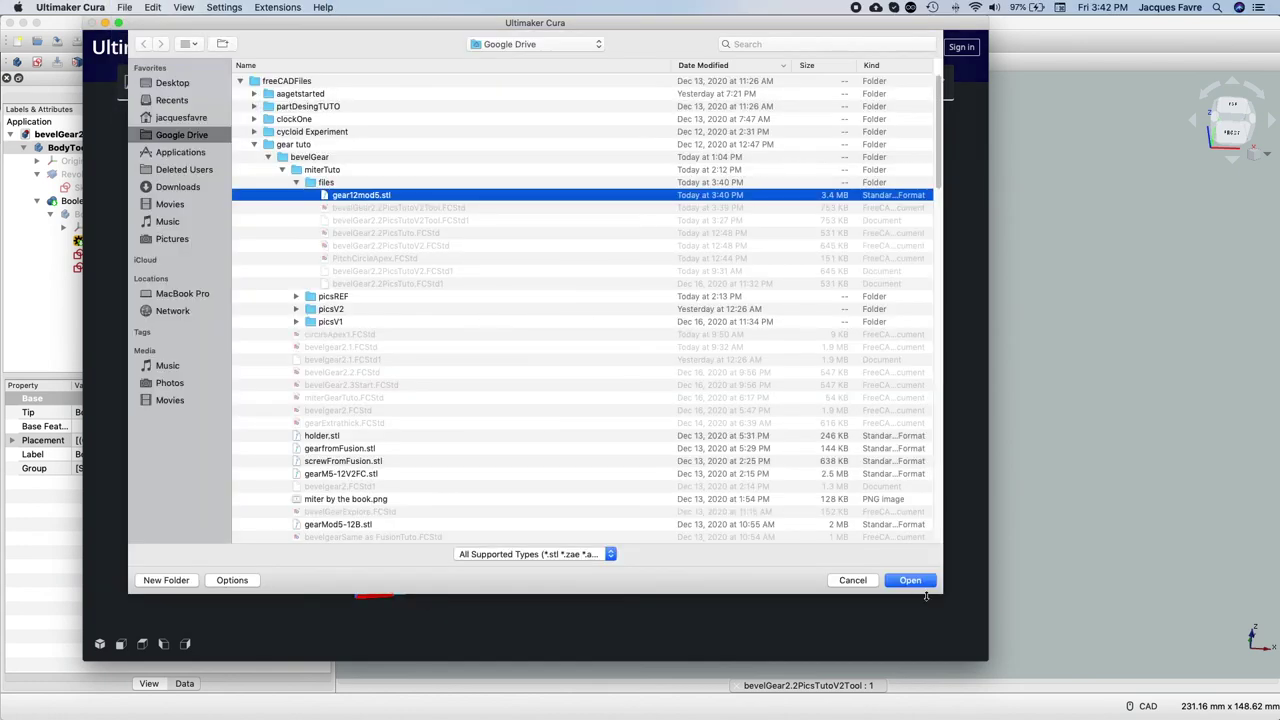
pyautogui.click(910, 582)
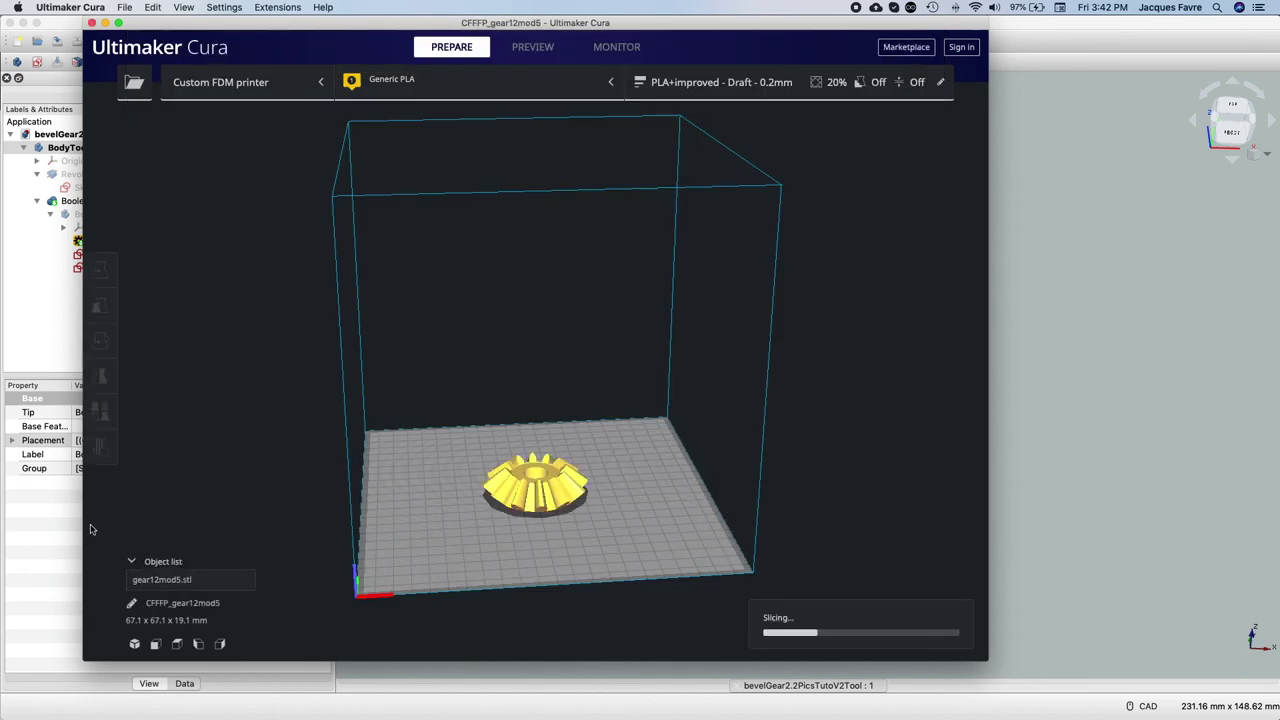